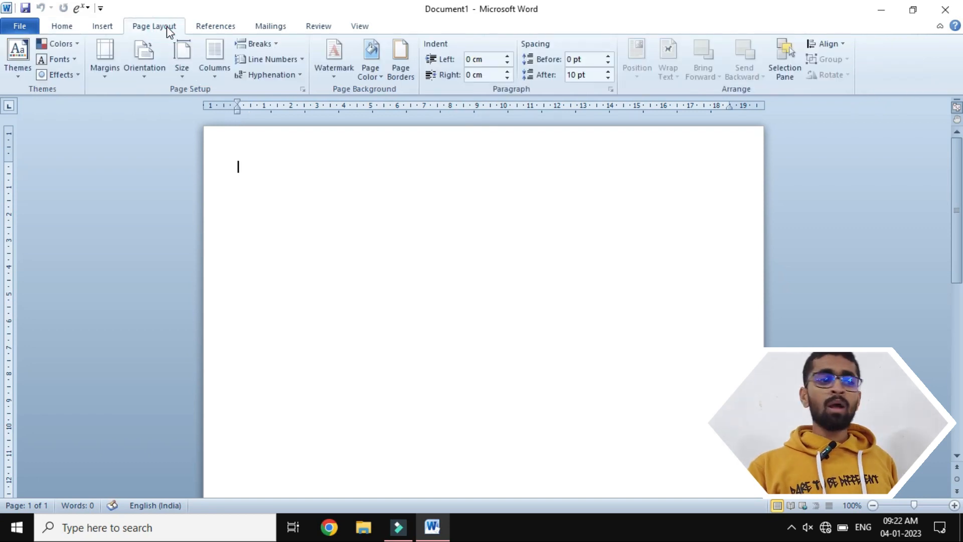
pyautogui.click(258, 44)
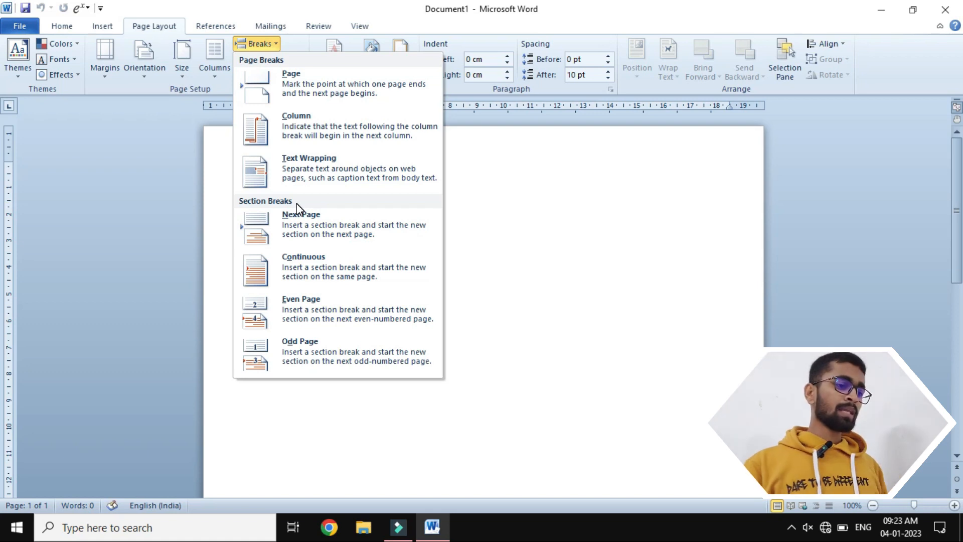
pyautogui.click(529, 267)
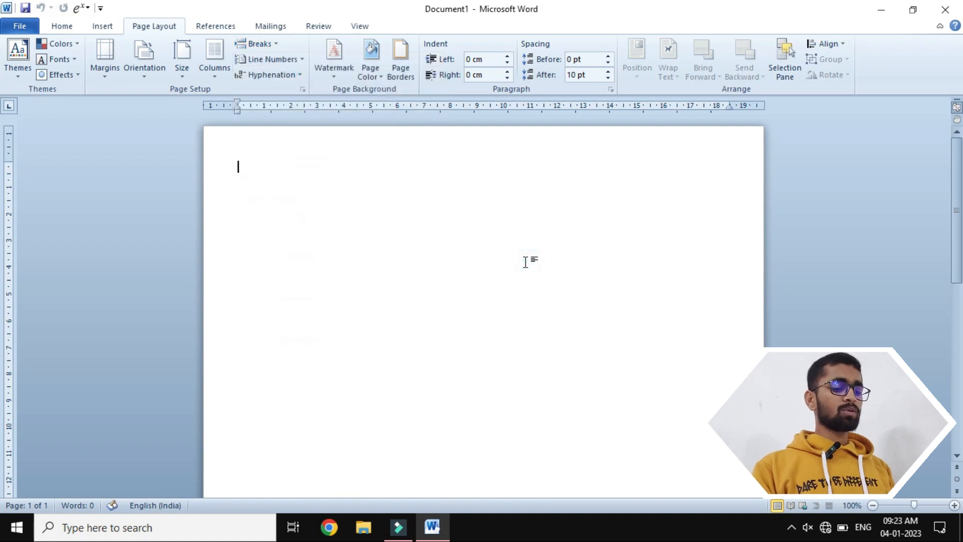
# - Generate placeholder paragraphs in the blank document with the =rand() function
pyautogui.write('=ra')
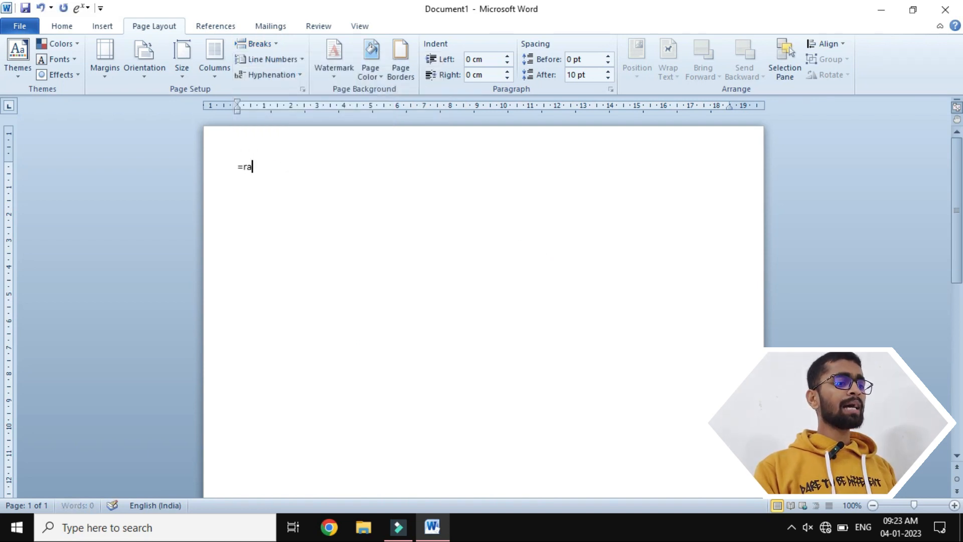
pyautogui.write('nd()')
pyautogui.press('Return')
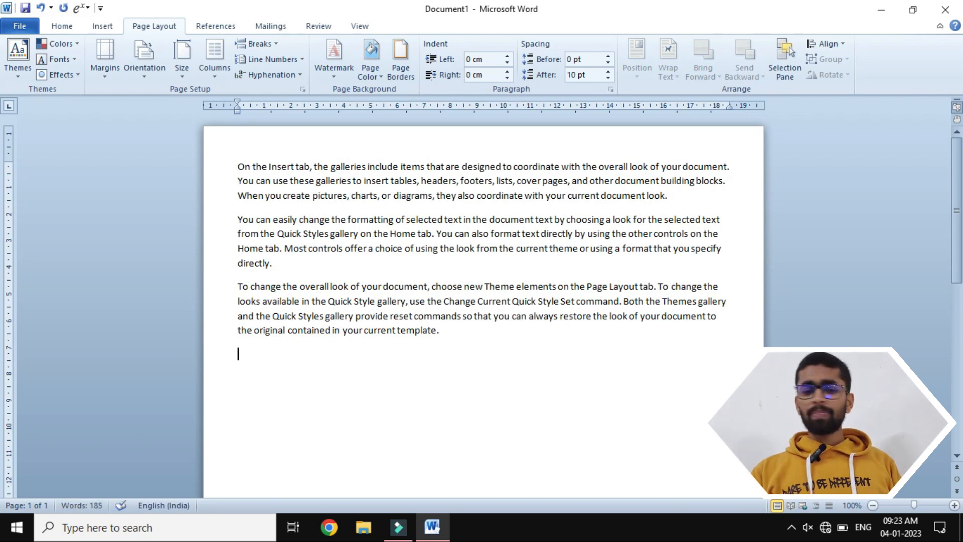
# - Enlarge the font of all the sample text by several sizes
pyautogui.hotkey('ctrl', 'a')
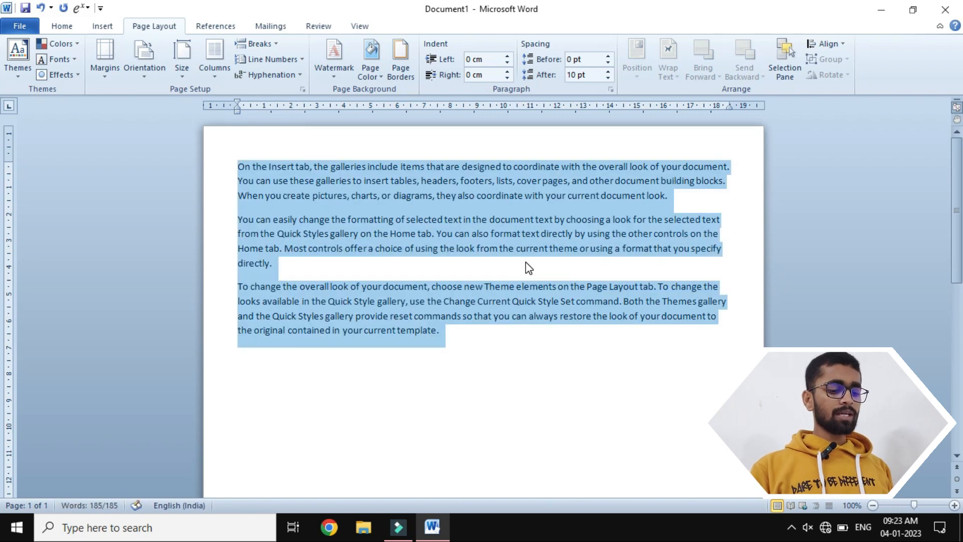
pyautogui.hotkey('ctrl', ']')
pyautogui.hotkey('ctrl', ']')
pyautogui.hotkey('ctrl', ']')
pyautogui.hotkey('ctrl', ']')
pyautogui.hotkey('ctrl', ']')
pyautogui.hotkey('ctrl', ']')
pyautogui.hotkey('ctrl', ']')
pyautogui.hotkey('ctrl', ']')
pyautogui.hotkey('ctrl', ']')
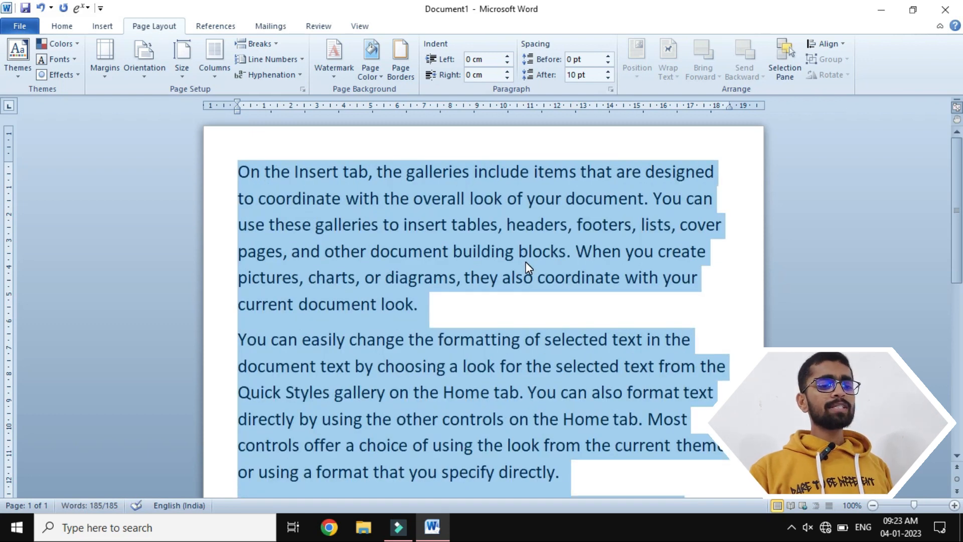
pyautogui.click(719, 333)
pyautogui.scroll(-5, 719, 332)
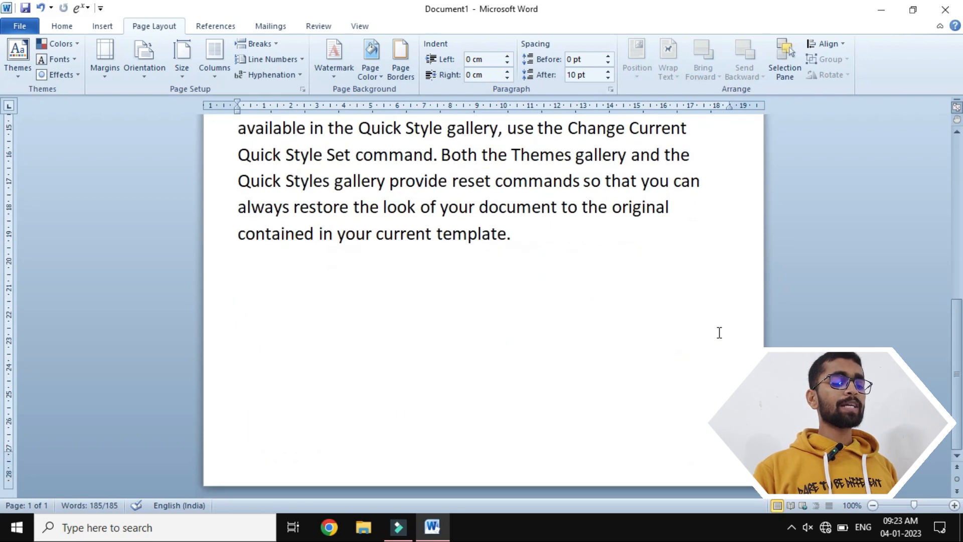
# - Paste repeated copies of the sample text after its last paragraph, extending the document to 52 pages, and remove any stray character
pyautogui.click(532, 237)
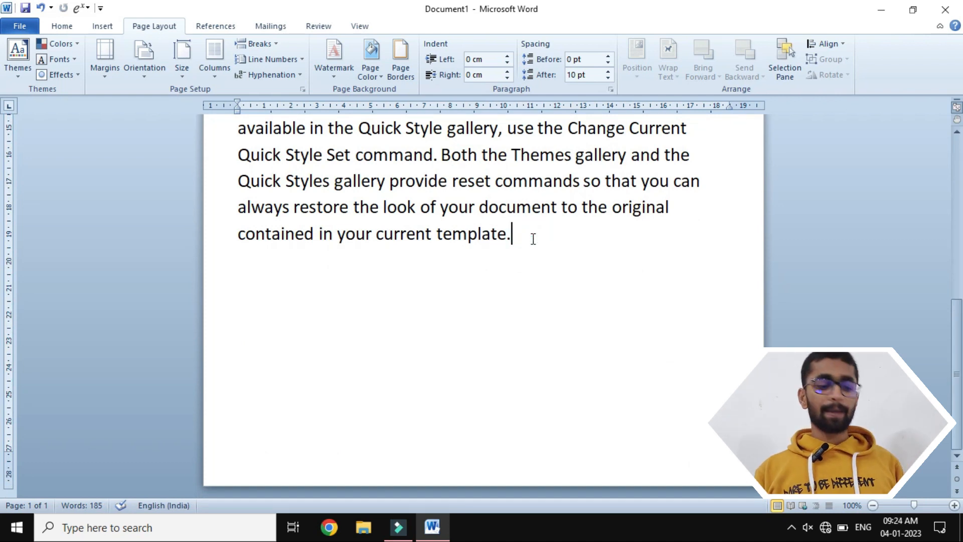
pyautogui.hotkey('ctrl', 'v')
pyautogui.hotkey('ctrl', 'v')
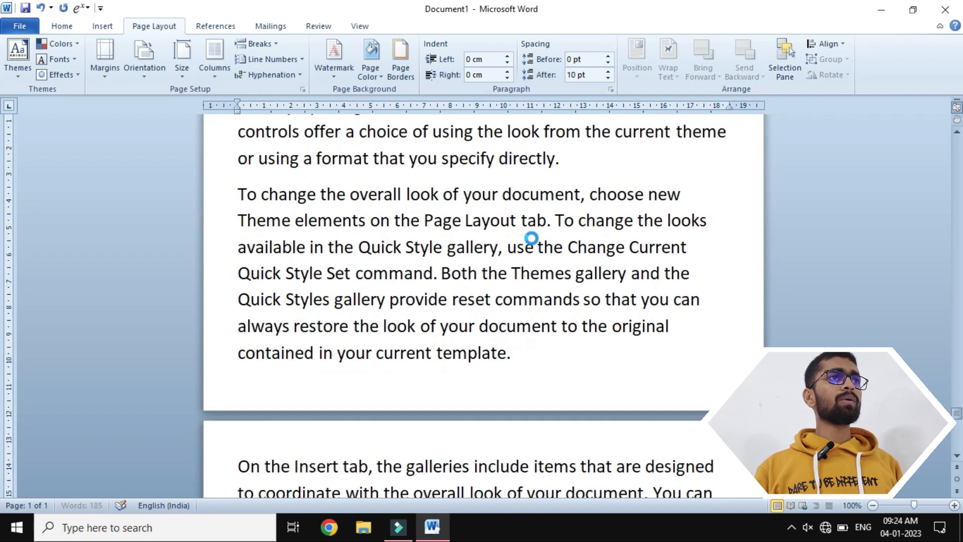
pyautogui.press('Return')
pyautogui.write('v')
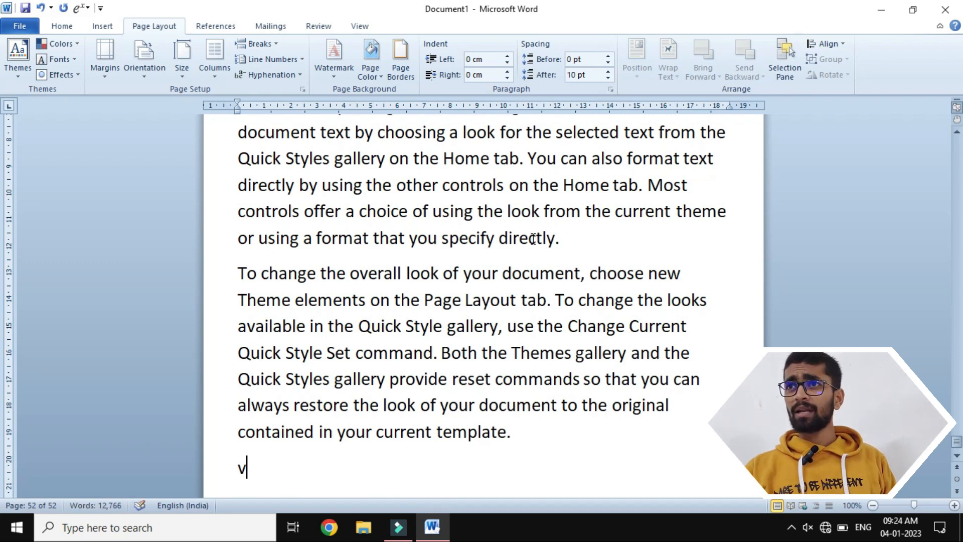
pyautogui.press('BackSpace')
pyautogui.press('BackSpace')
# - Jump to page 1 with Go To and close the Find and Replace dialog
pyautogui.hotkey('ctrl', 'g')
pyautogui.write('1')
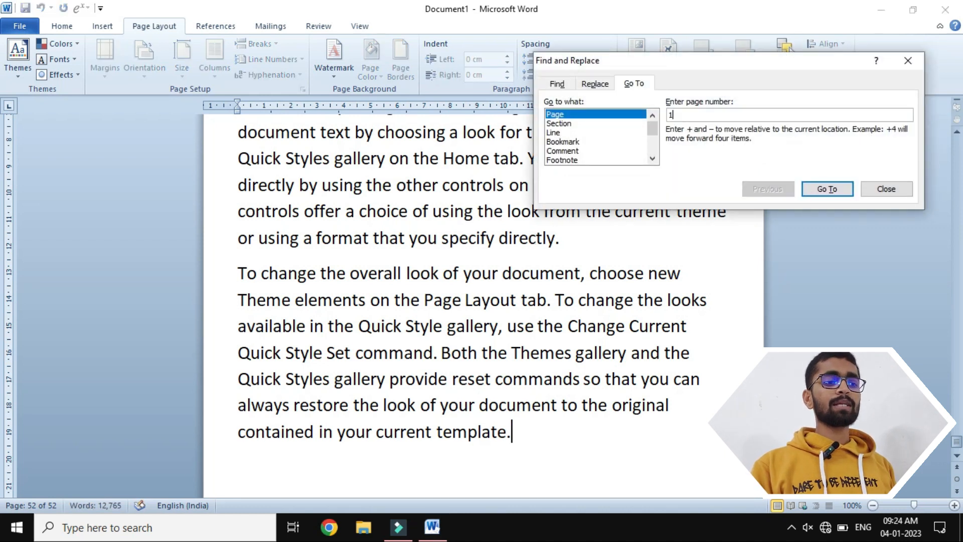
pyautogui.press('Return')
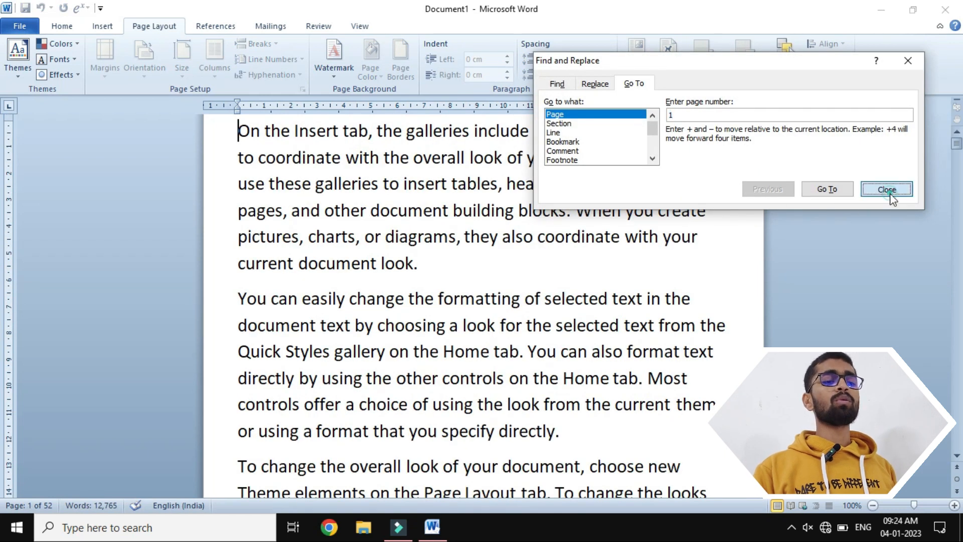
pyautogui.click(887, 189)
pyautogui.scroll(1, 890, 194)
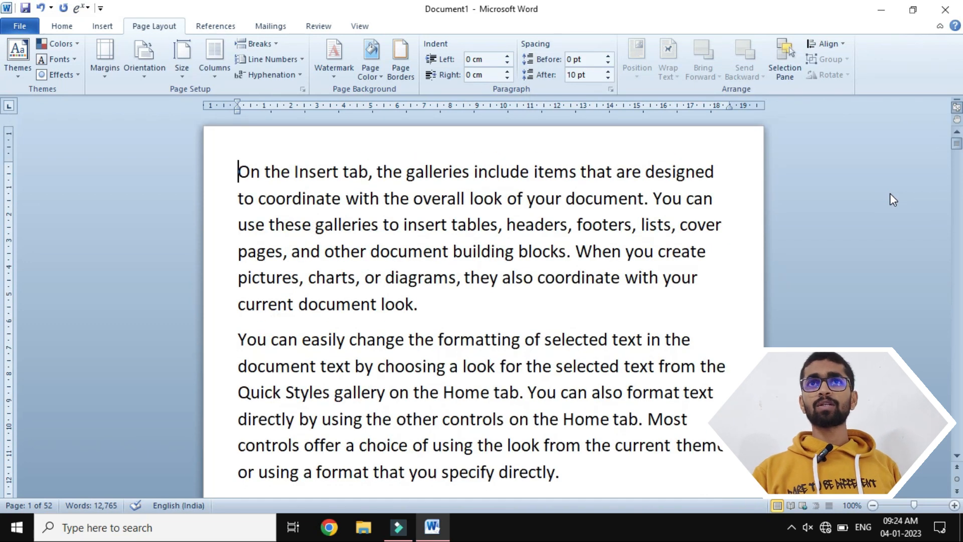
# - Jump to the very end of the document and return to its beginning
pyautogui.press('End')
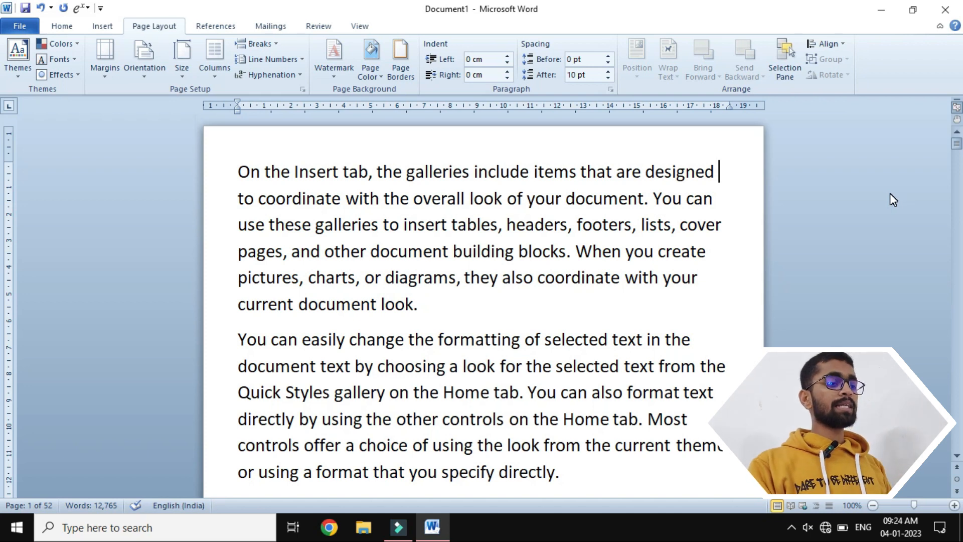
pyautogui.hotkey('ctrl', 'End')
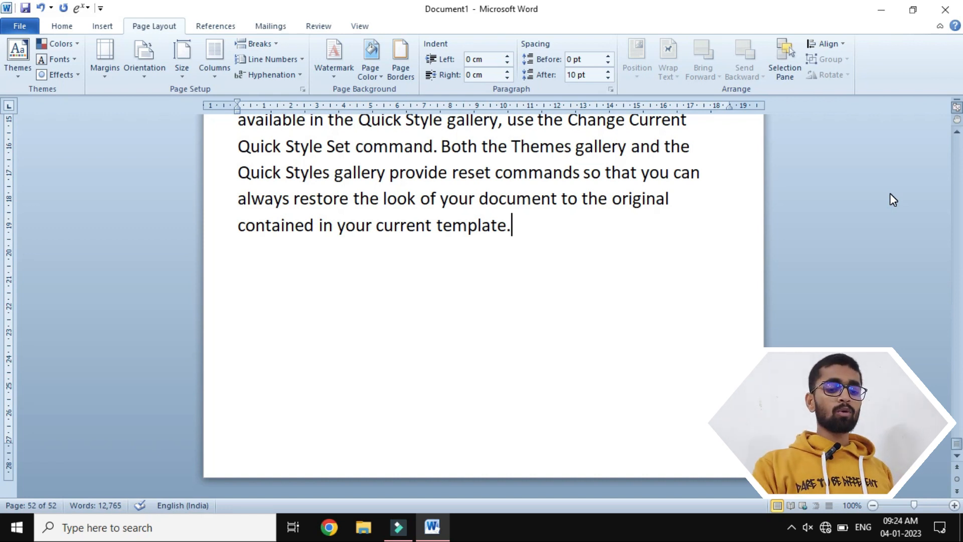
pyautogui.hotkey('ctrl', 'Home')
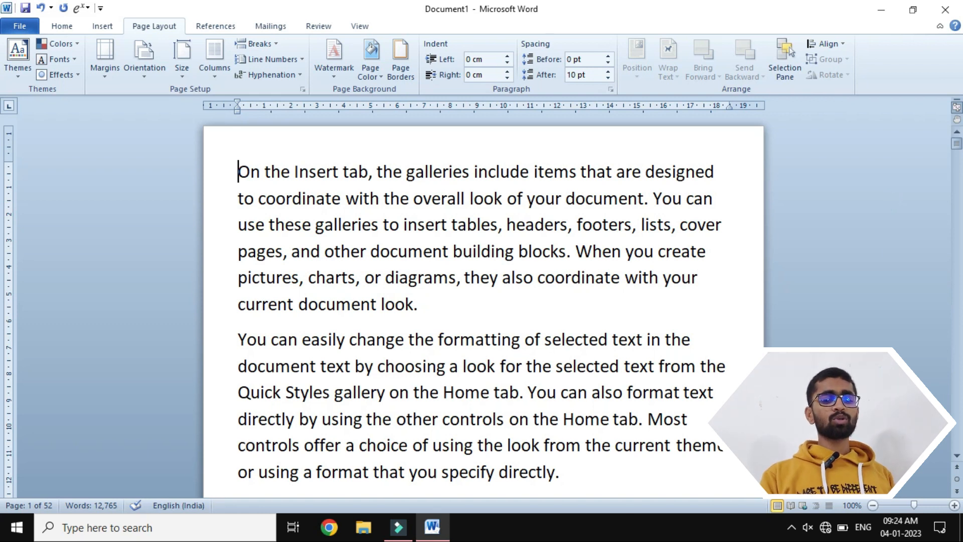
# - Increase the font size of the entire document's text to 24 pt
pyautogui.click(873, 506)
pyautogui.click(873, 506)
pyautogui.click(872, 505)
pyautogui.click(873, 506)
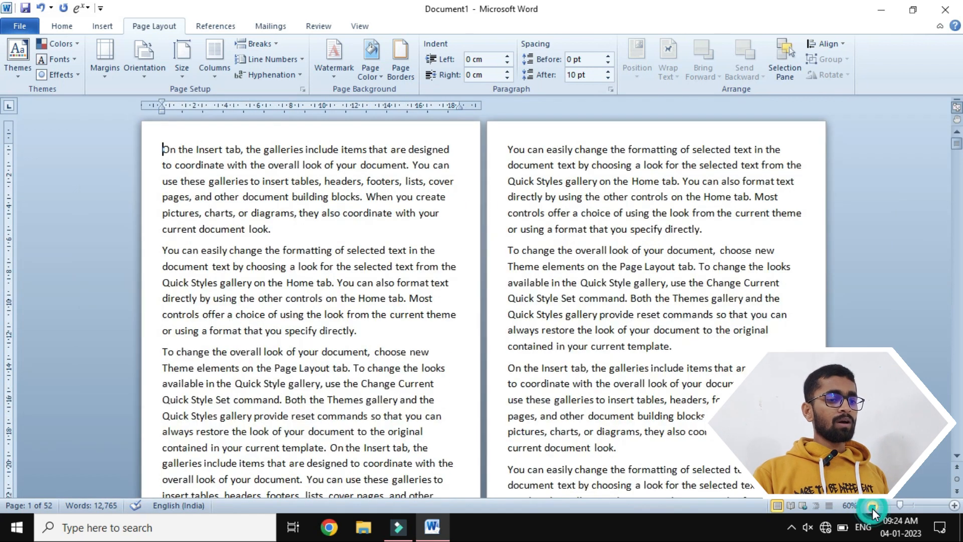
pyautogui.click(872, 505)
pyautogui.click(873, 506)
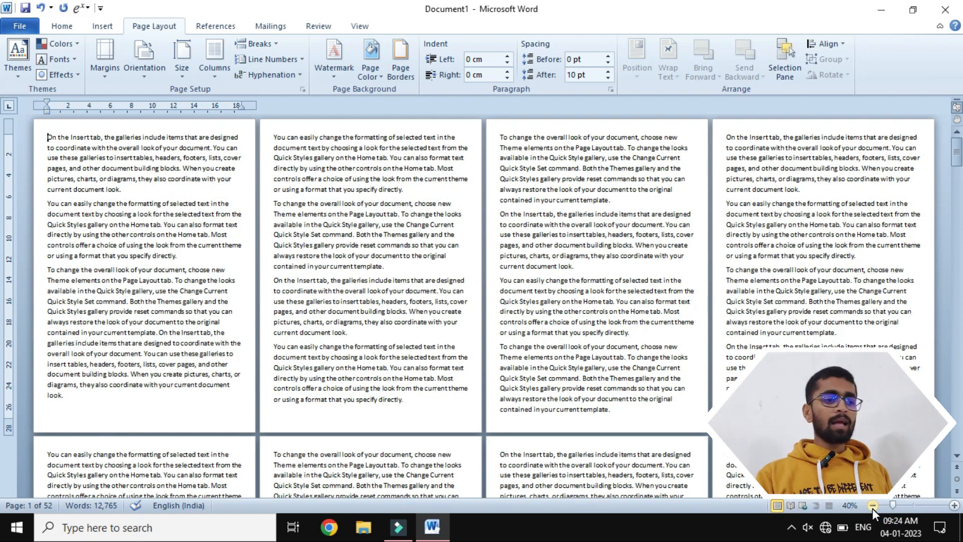
pyautogui.hotkey('ctrl', 'a')
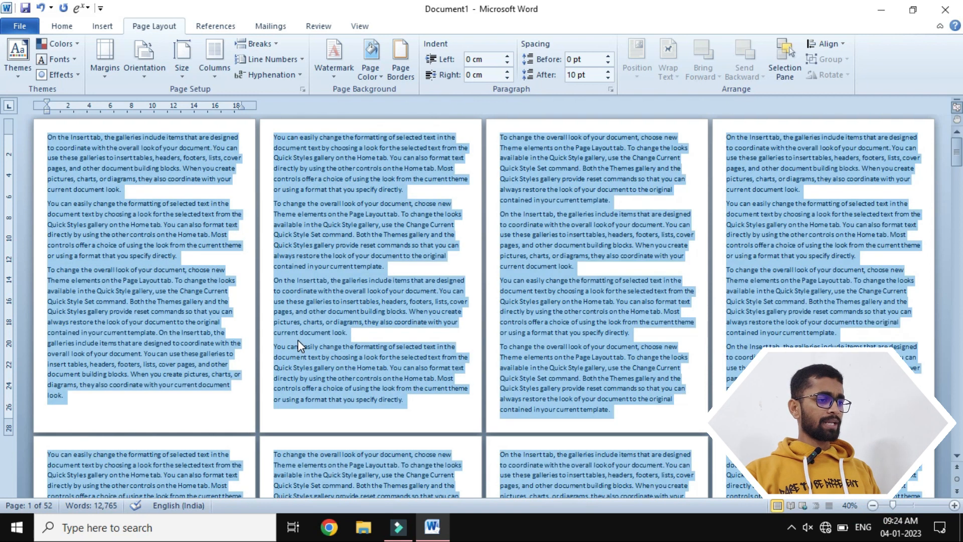
pyautogui.hotkey('ctrl', ']')
pyautogui.hotkey('ctrl', ']')
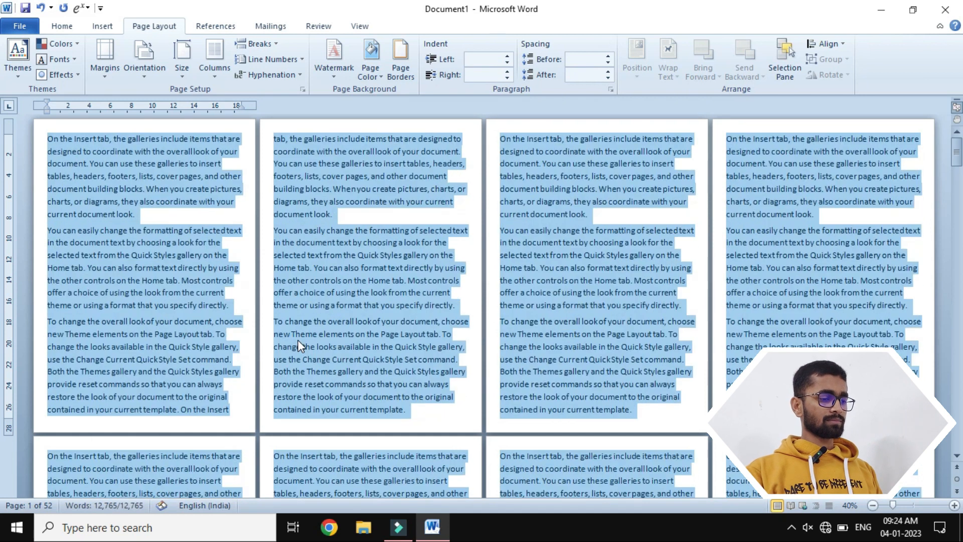
pyautogui.click(65, 221)
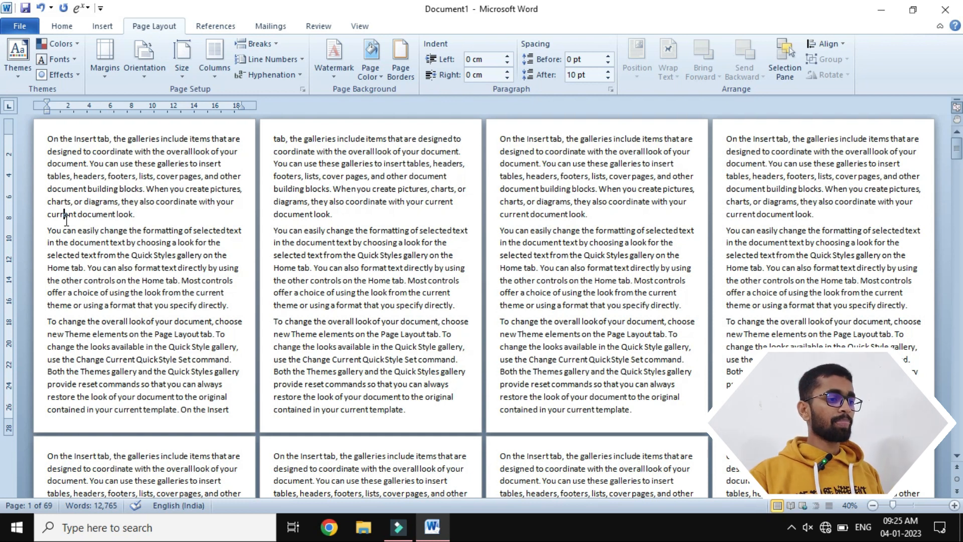
# - Try a continuous section break before the second paragraph on page 1 and check the page headers for section labels
pyautogui.click(47, 231)
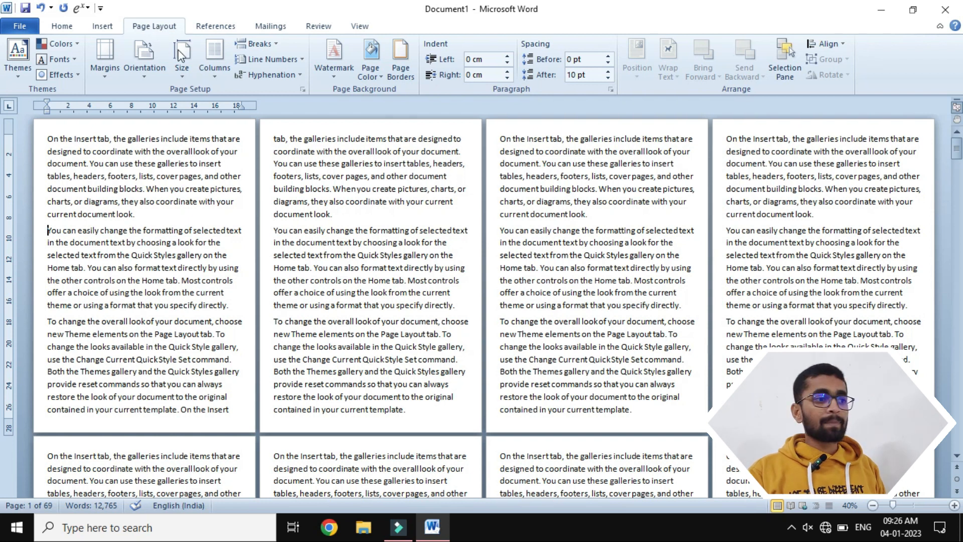
pyautogui.click(270, 44)
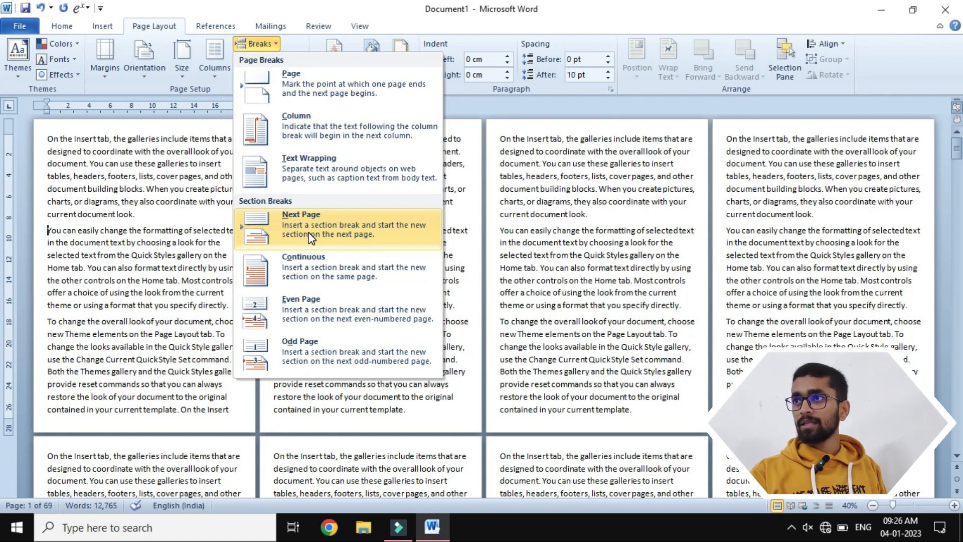
pyautogui.click(281, 267)
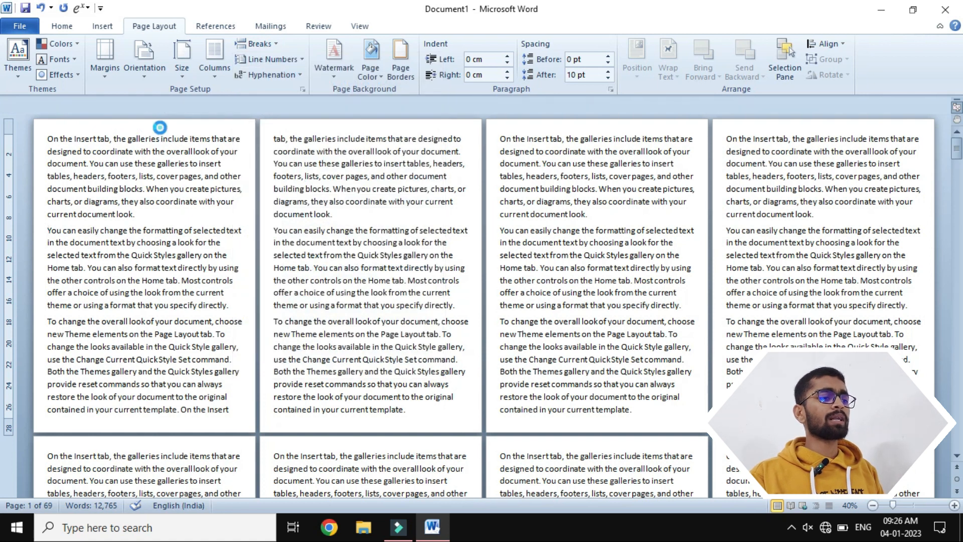
pyautogui.doubleClick(151, 129)
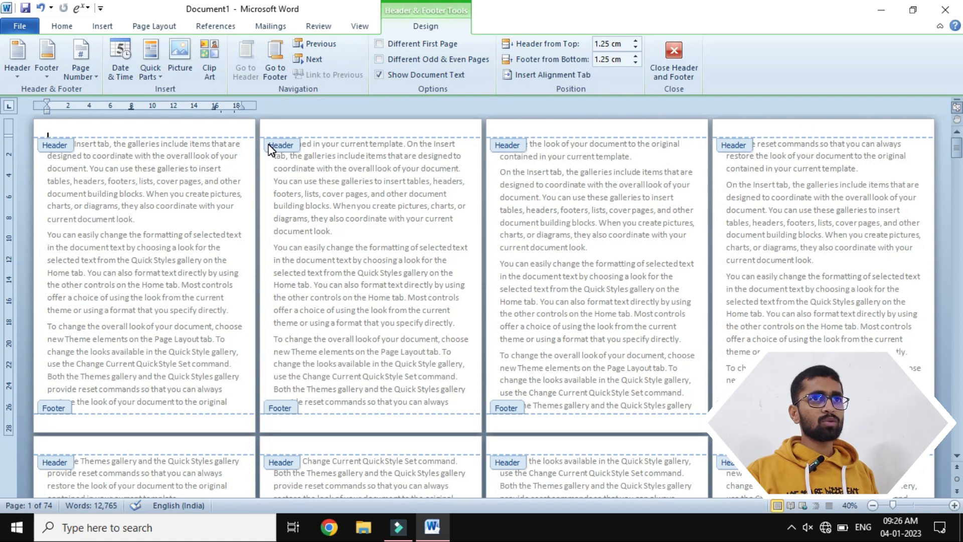
pyautogui.click(673, 59)
# - Insert a continuous section break before "You can easily change" on page 1 and inspect the section labels in the headers
pyautogui.click(48, 231)
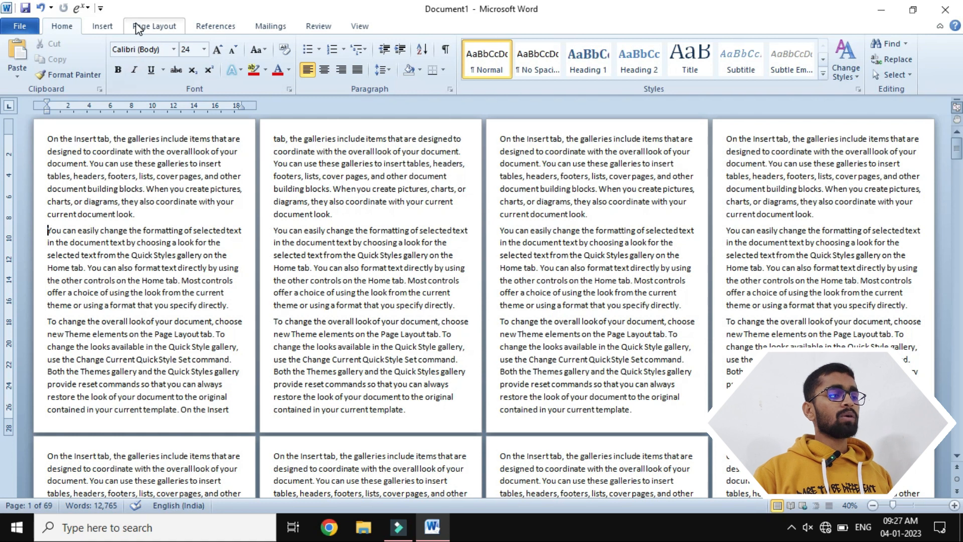
pyautogui.click(150, 26)
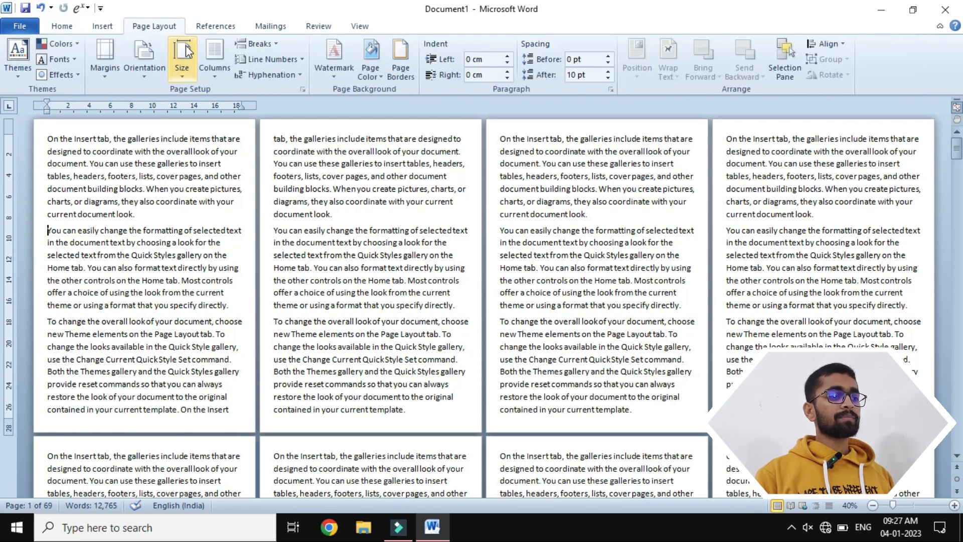
pyautogui.click(256, 44)
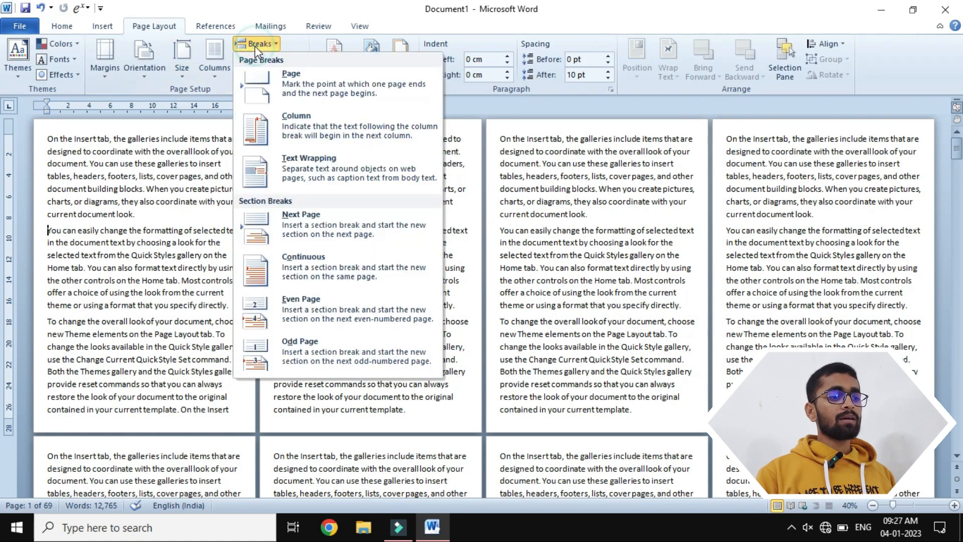
pyautogui.click(295, 259)
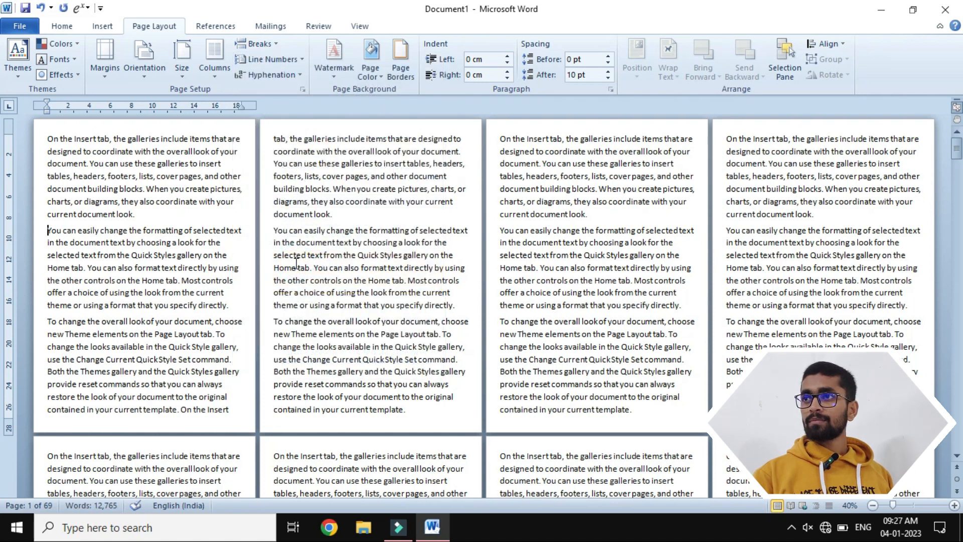
pyautogui.click(204, 127)
pyautogui.doubleClick(204, 127)
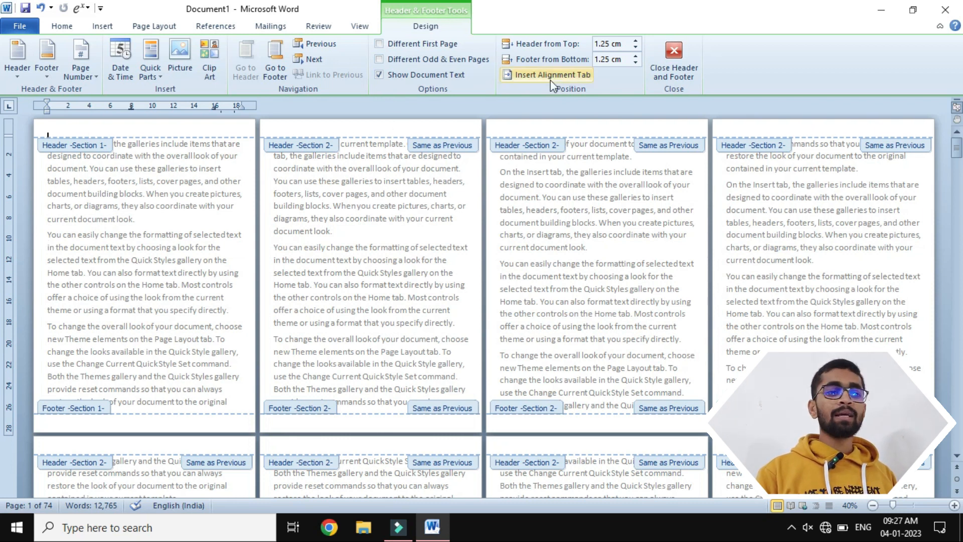
pyautogui.click(674, 54)
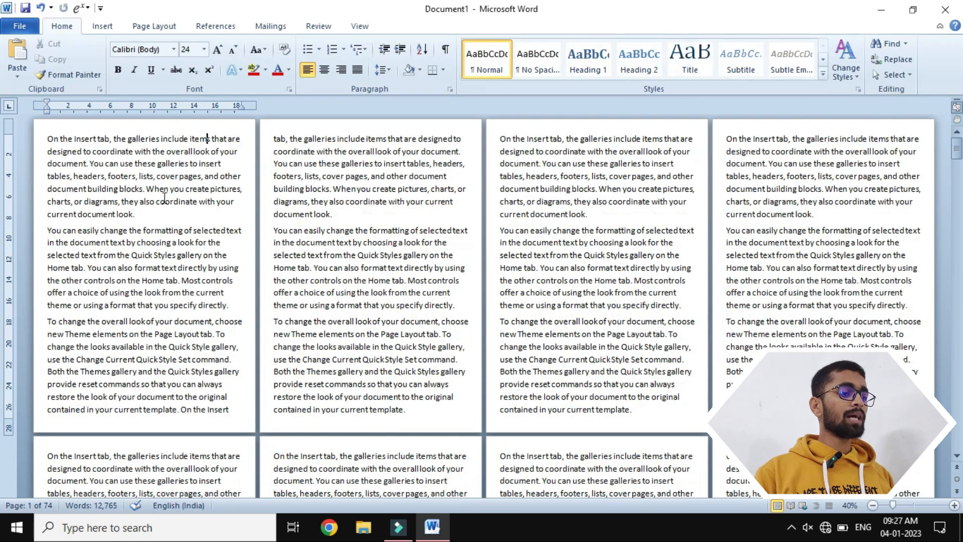
# - Undo the continuous section break on page 1 and recheck the header area for section labels
pyautogui.click(48, 230)
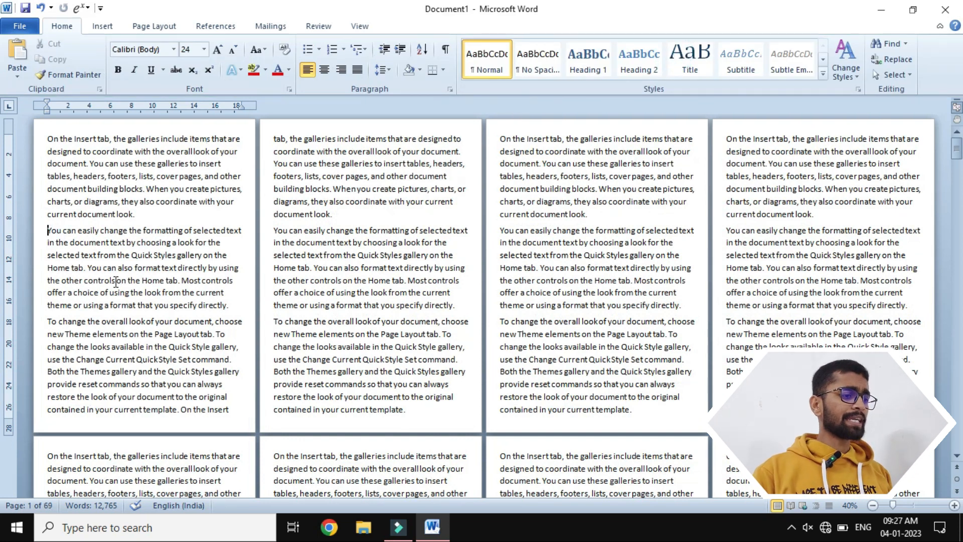
pyautogui.click(236, 137)
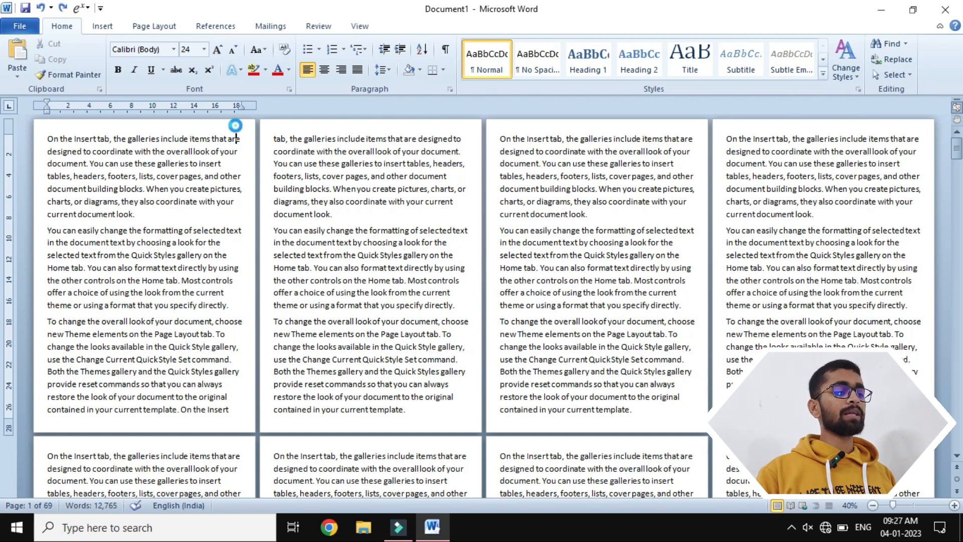
pyautogui.doubleClick(236, 126)
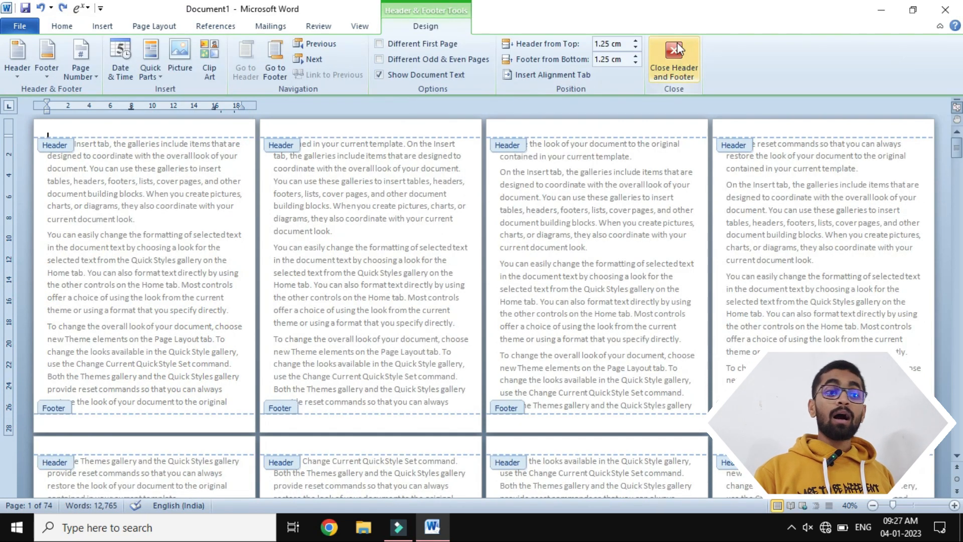
pyautogui.click(675, 50)
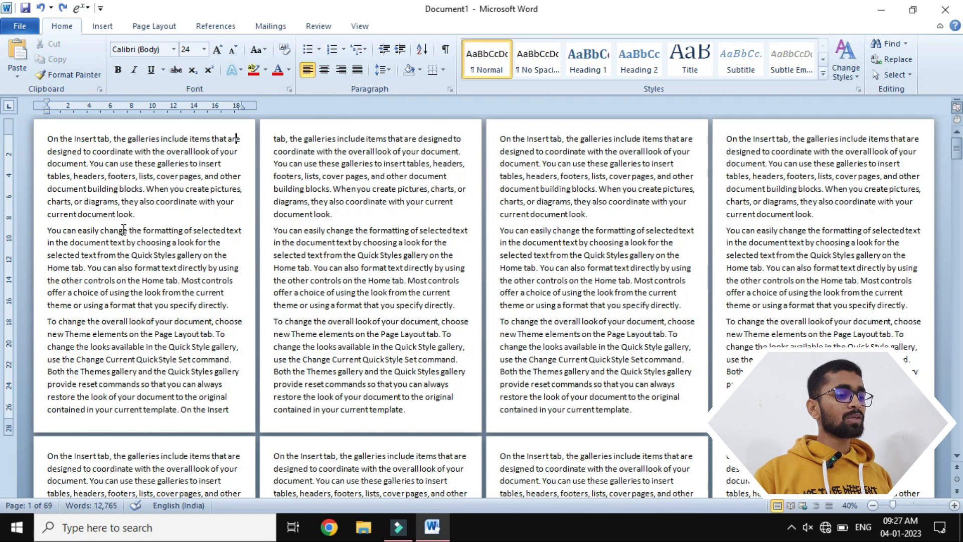
# - Try a continuous section break before "change the formatting" in page 1's second paragraph and check the section labels in the headers
pyautogui.click(100, 231)
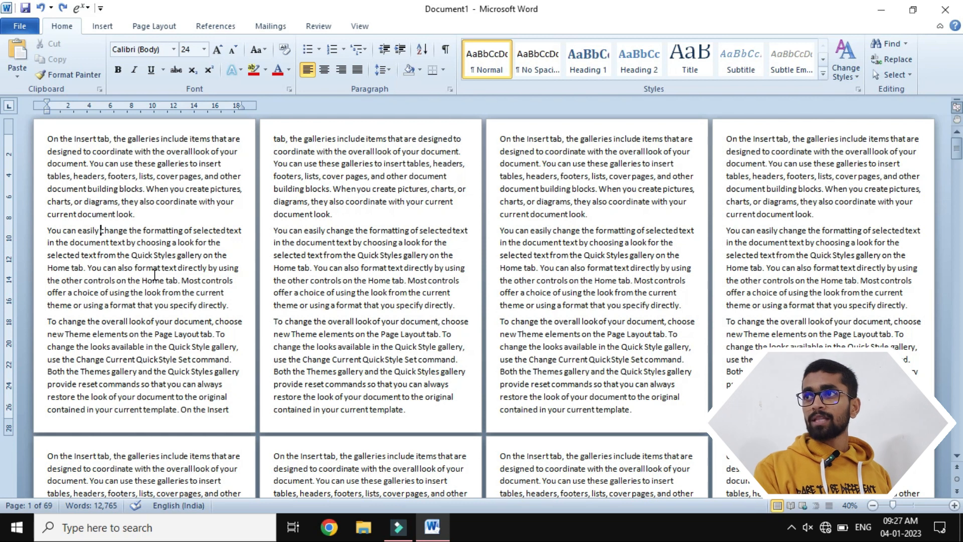
pyautogui.click(165, 26)
pyautogui.click(253, 43)
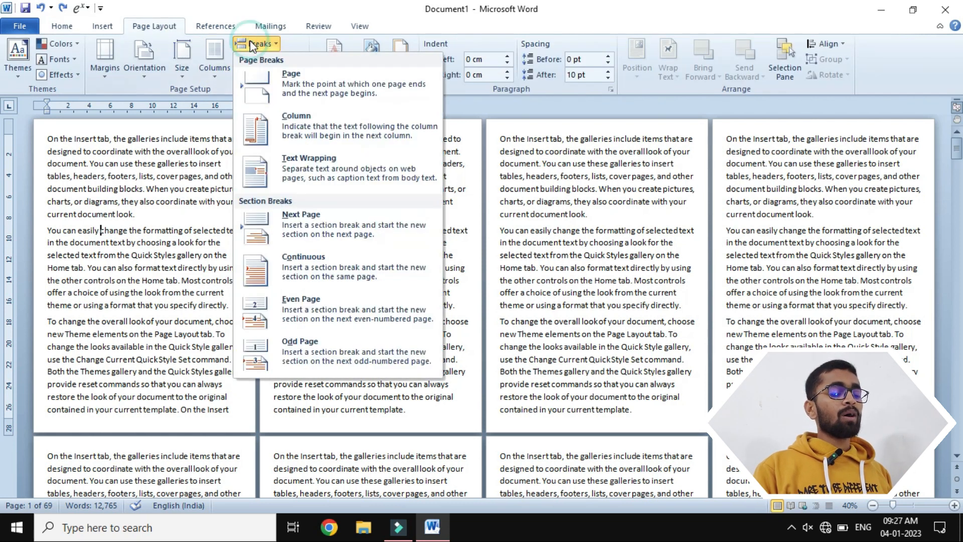
pyautogui.click(293, 266)
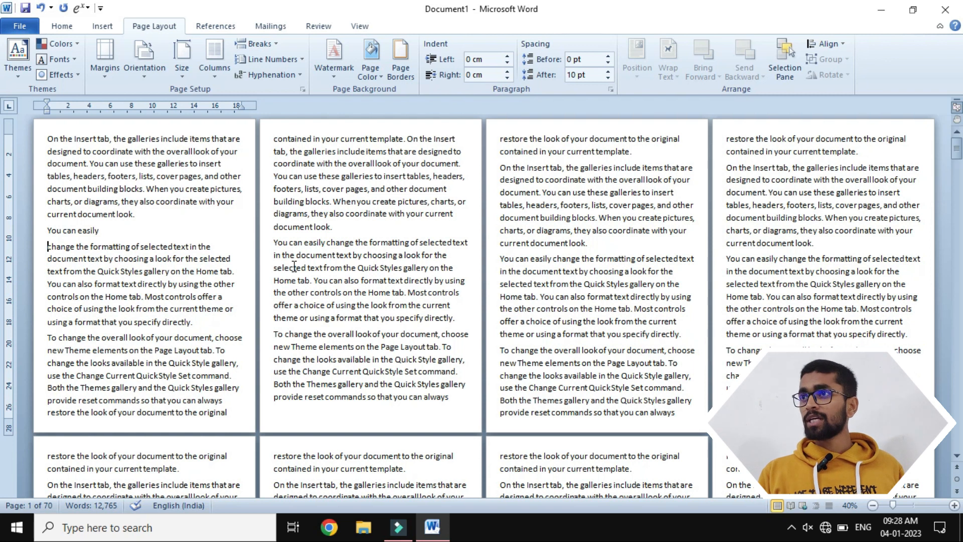
pyautogui.doubleClick(244, 127)
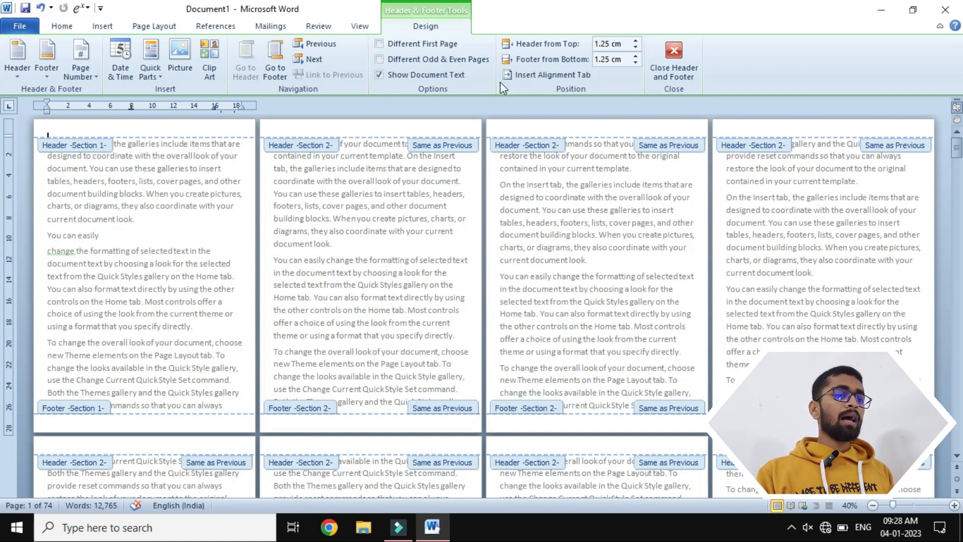
pyautogui.click(660, 65)
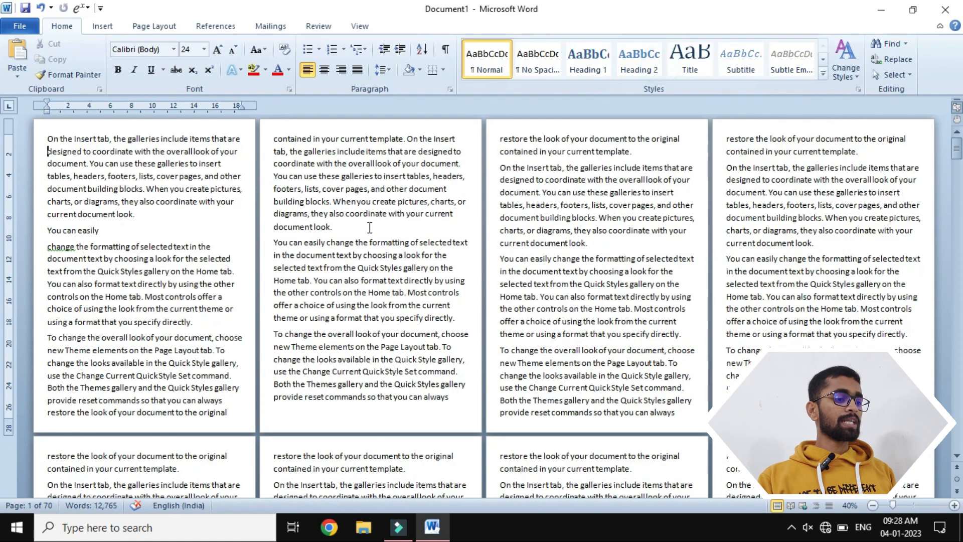
# - Undo the mid-sentence continuous section break on page 1 and look at the header labels again
pyautogui.hotkey('ctrl', 'z')
pyautogui.doubleClick(204, 129)
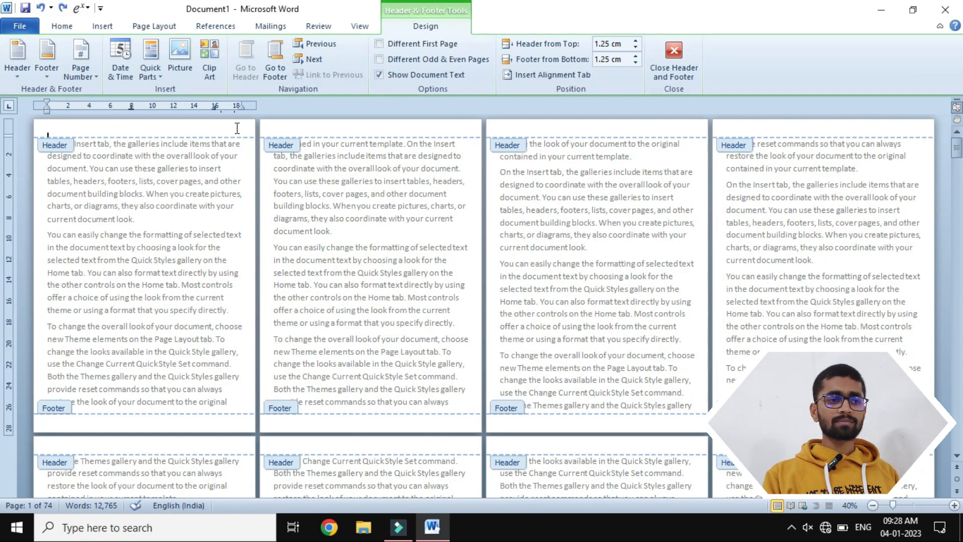
pyautogui.click(685, 44)
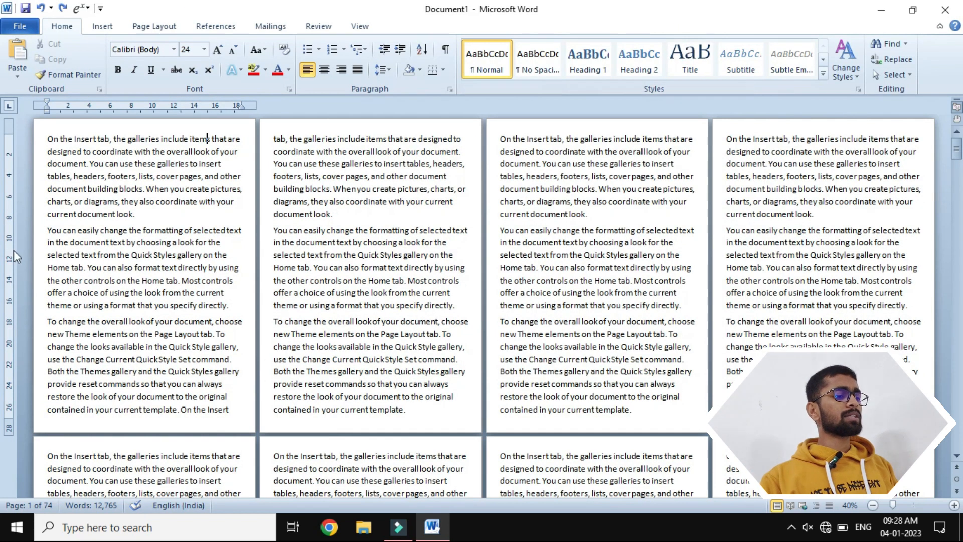
# - Try a Next Page section break before "You can easily change" on page 1, checking the header section labels before undoing it
pyautogui.click(42, 229)
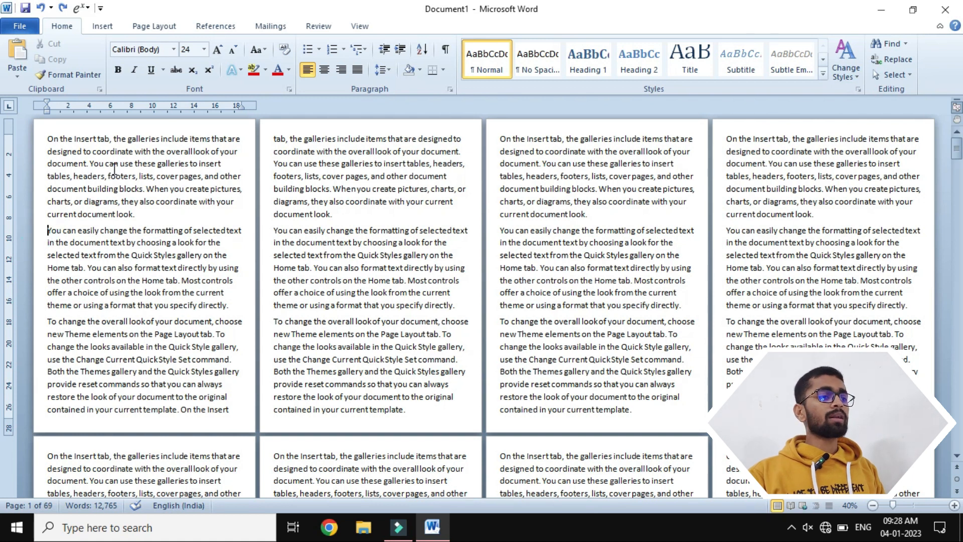
pyautogui.click(172, 26)
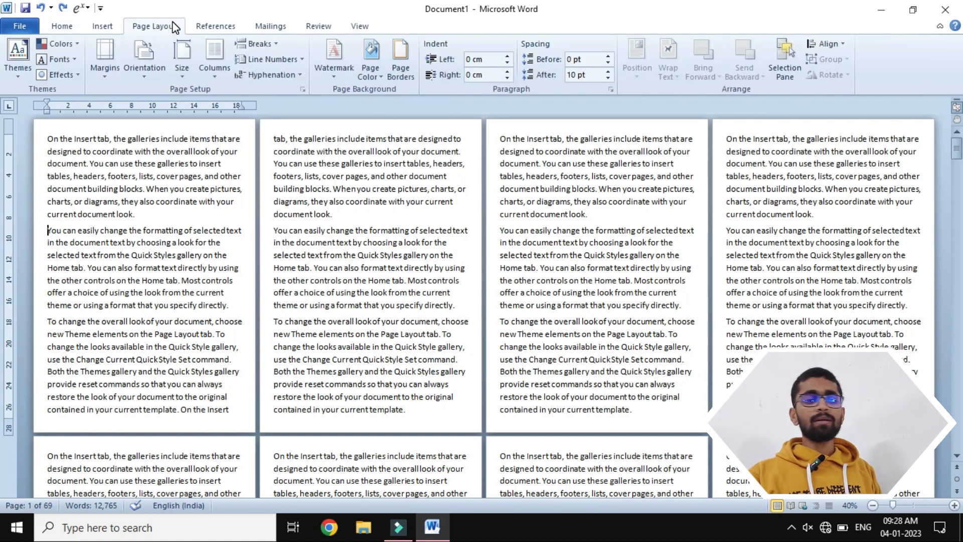
pyautogui.click(260, 44)
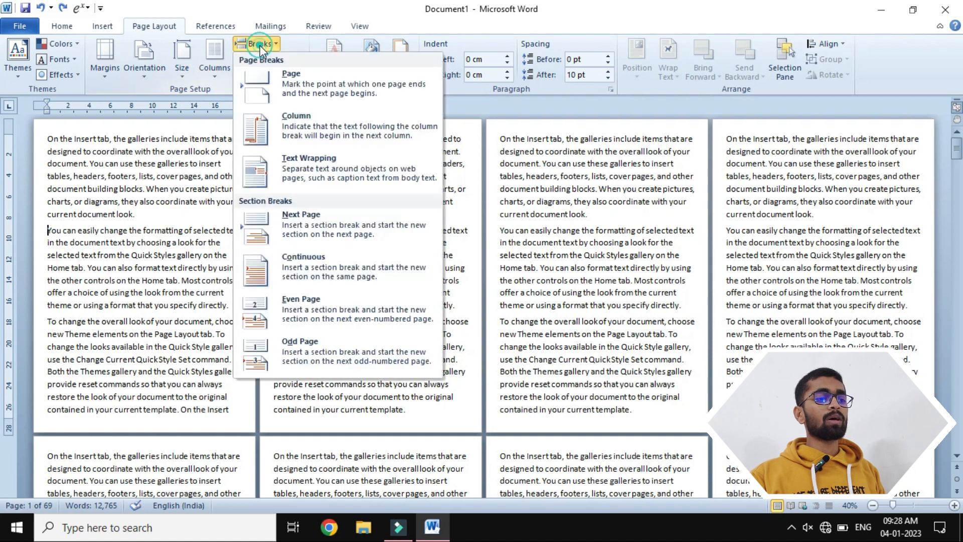
pyautogui.click(296, 224)
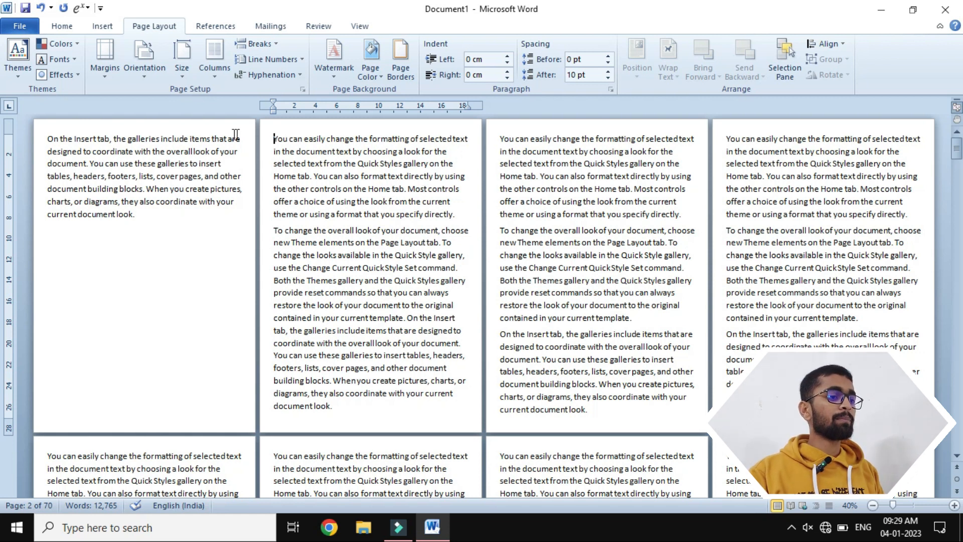
pyautogui.doubleClick(221, 125)
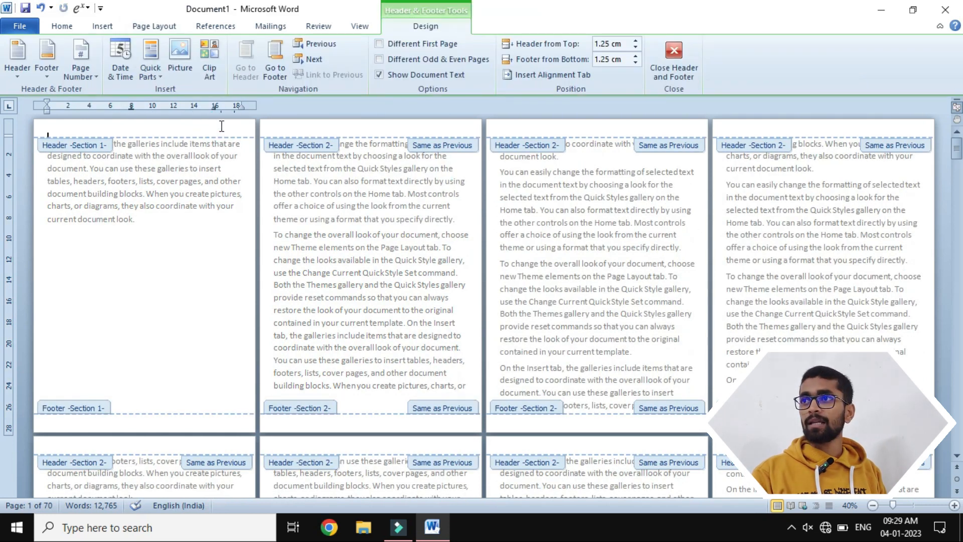
pyautogui.click(669, 59)
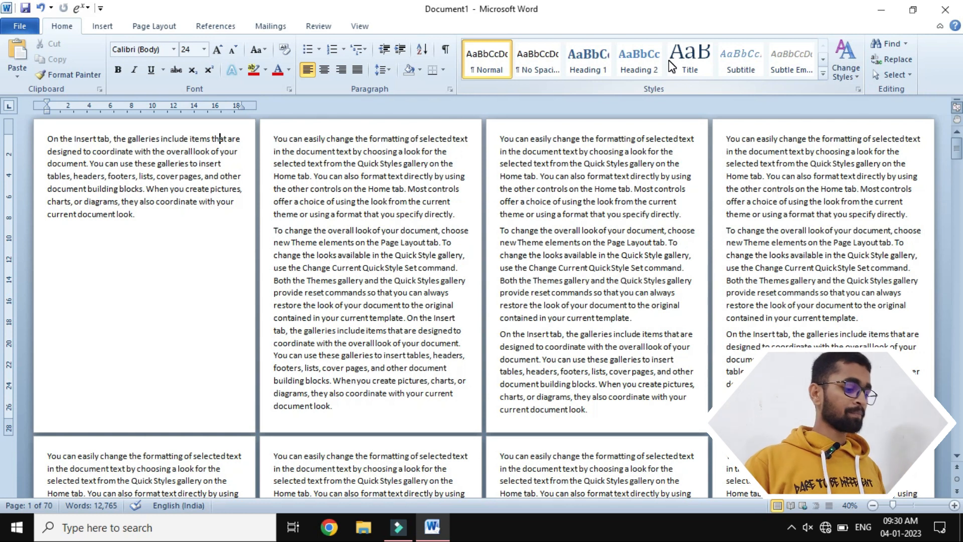
pyautogui.hotkey('ctrl', 'z')
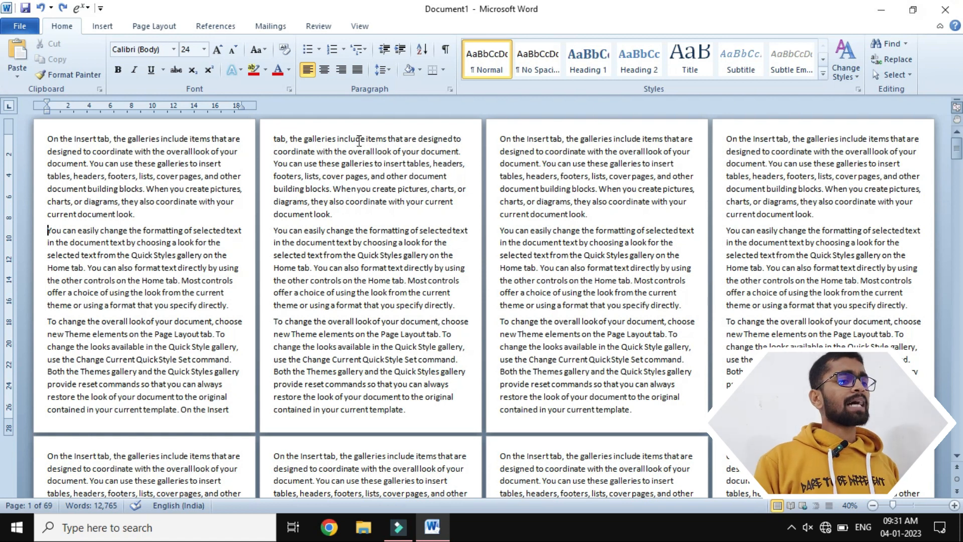
# - Add the centred header text "Ms Word" to the document's pages, starting from the page 2 header
pyautogui.doubleClick(352, 127)
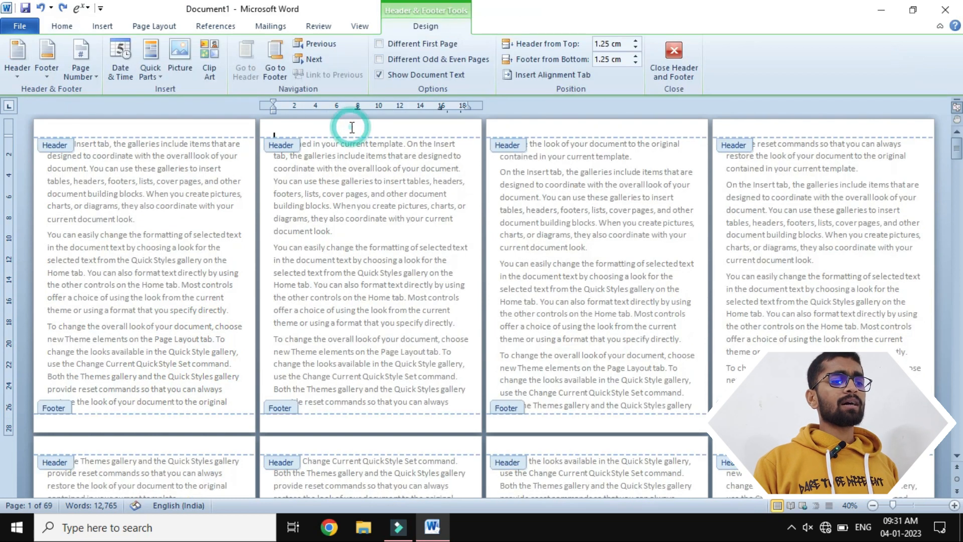
pyautogui.hotkey('ctrl', 'e')
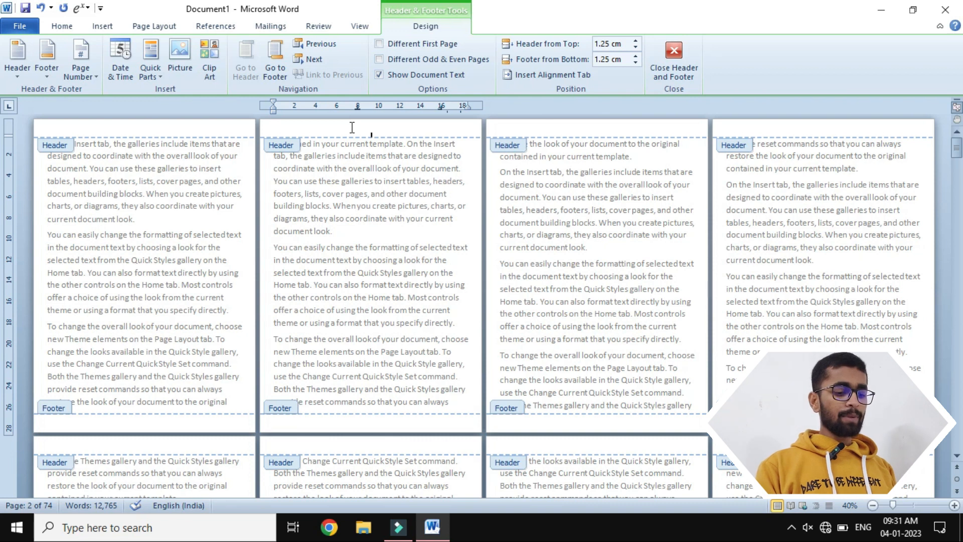
pyautogui.write('Ms Wordd')
# - Enlarge the "Ms Word" header text several font sizes so it is readable, and close header editing
pyautogui.hotkey('ctrl', 'a')
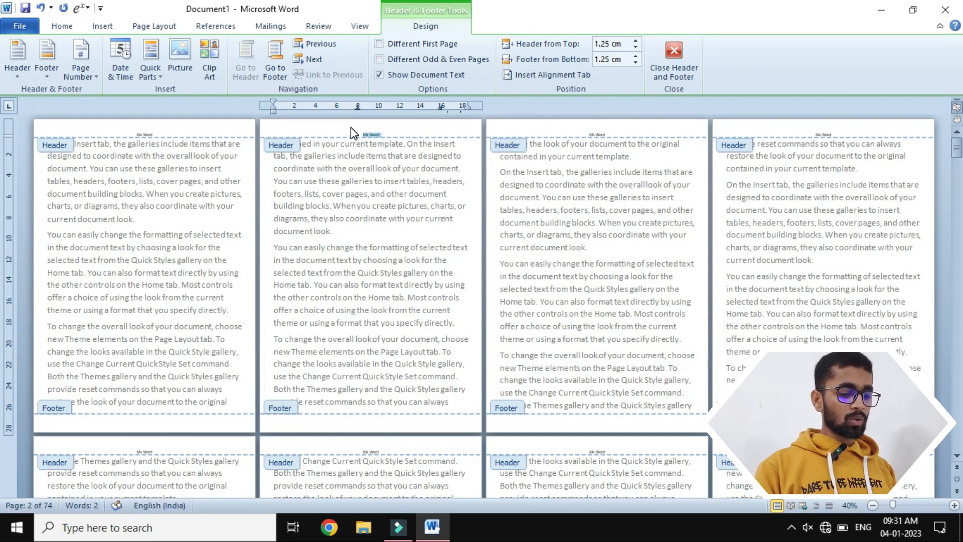
pyautogui.hotkey('ctrl', ']')
pyautogui.hotkey('ctrl', ']')
pyautogui.hotkey('ctrl', ']')
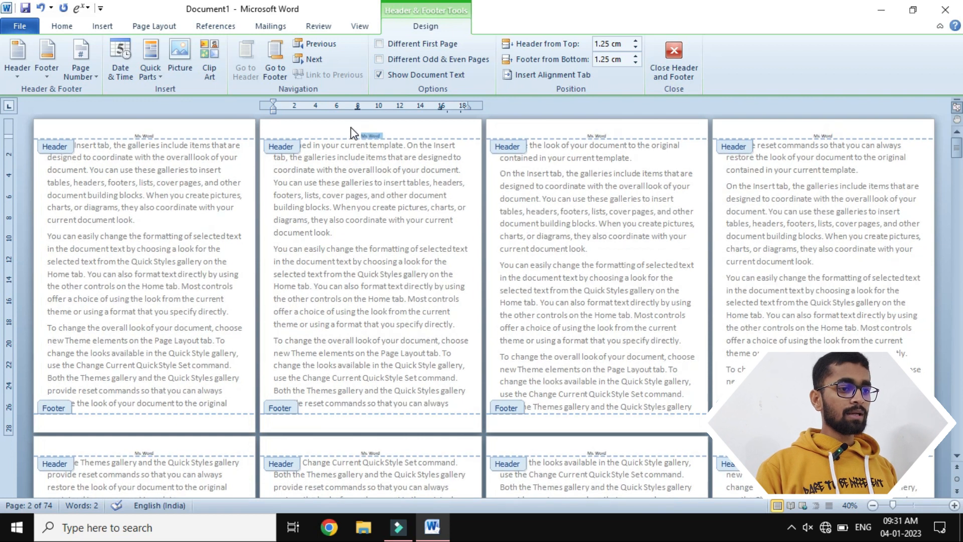
pyautogui.hotkey('ctrl', 'shift', '>')
pyautogui.hotkey('ctrl', 'shift', '>')
pyautogui.hotkey('ctrl', 'shift', '>')
pyautogui.hotkey('ctrl', 'shift', '>')
pyautogui.hotkey('ctrl', 'shift', '>')
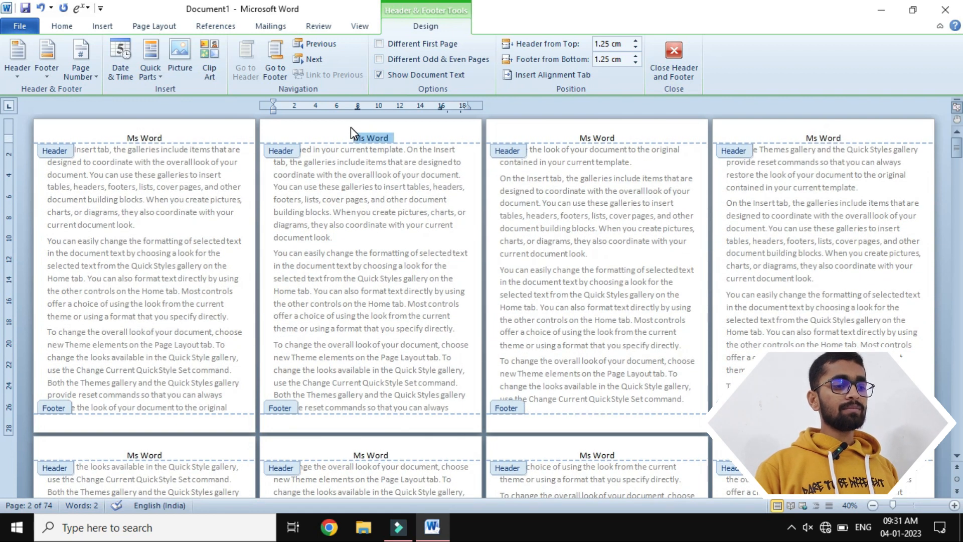
pyautogui.click(398, 137)
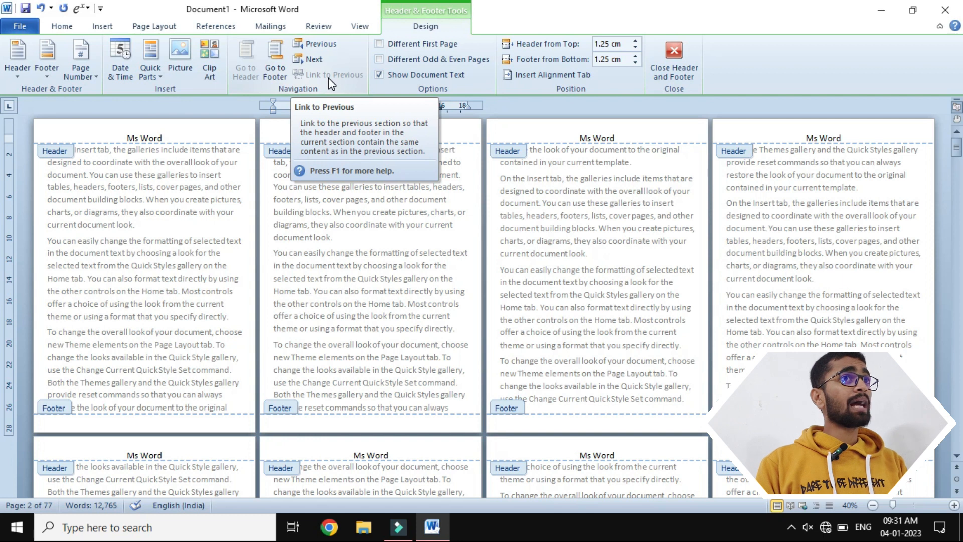
pyautogui.click(672, 50)
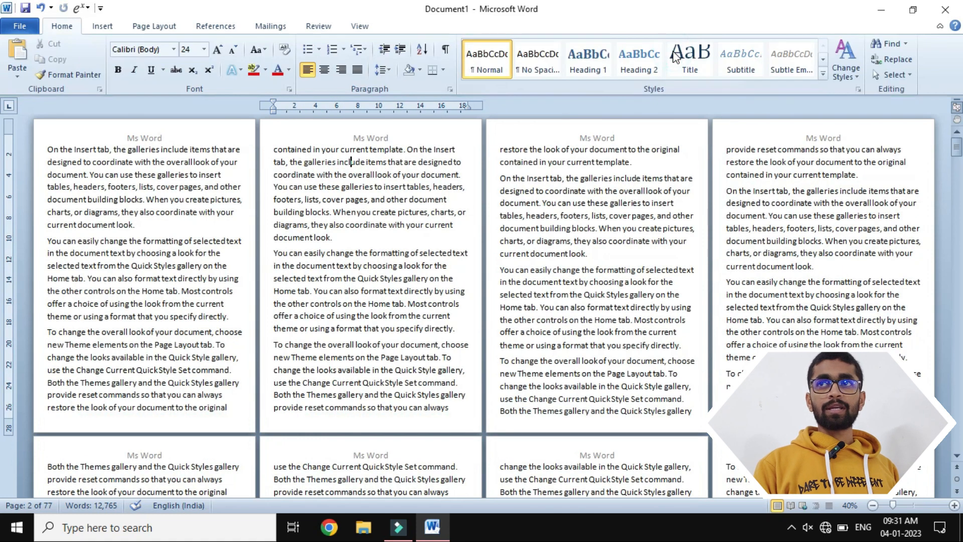
# - Insert a continuous section break before "restore the look" at the start of page 3
pyautogui.click(501, 150)
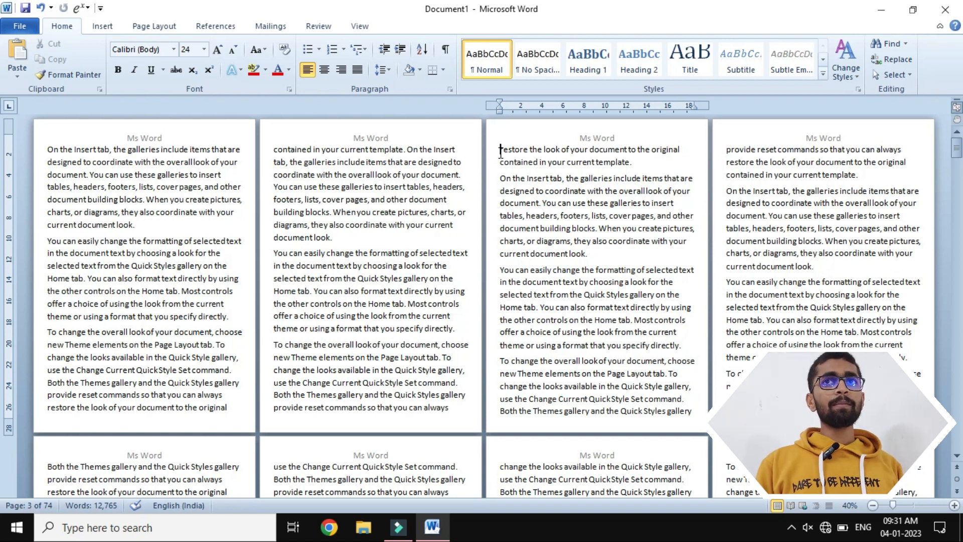
pyautogui.click(164, 29)
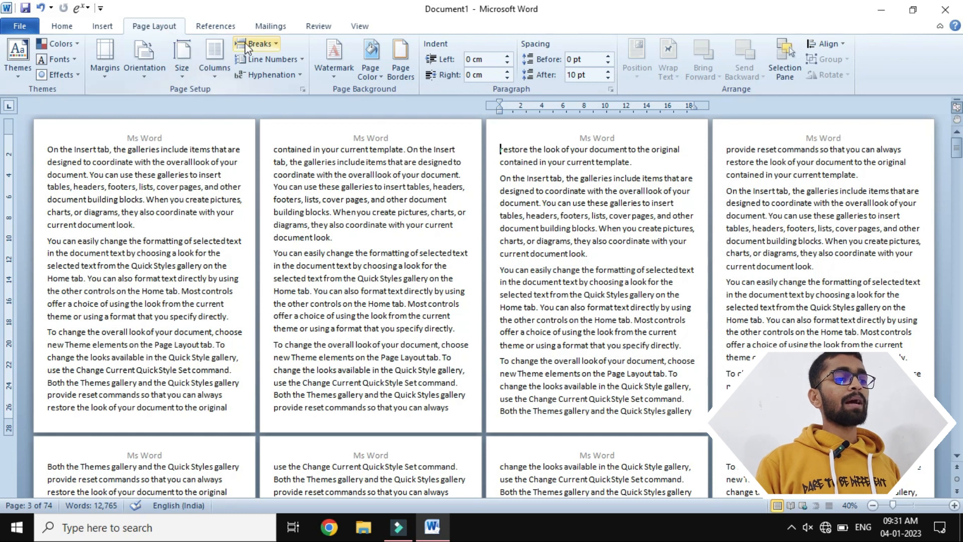
pyautogui.click(256, 48)
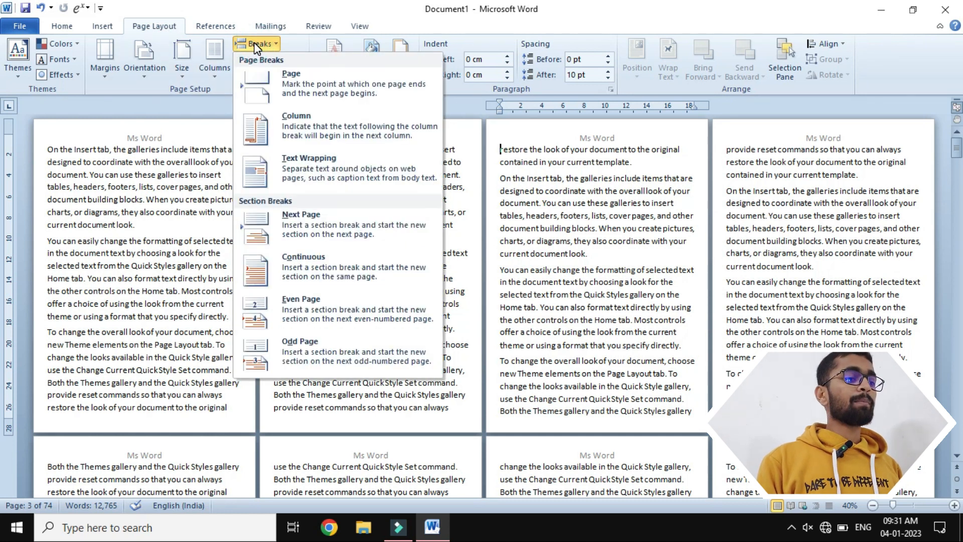
pyautogui.click(299, 258)
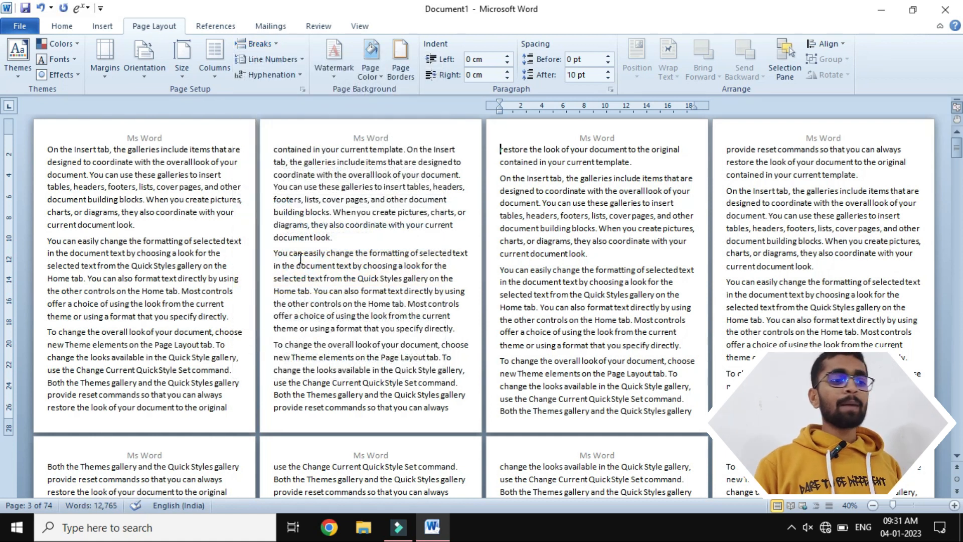
# - Unlink the Section 2 header on page 3 from the previous section, relinking it once before leaving Link to Previous off
pyautogui.doubleClick(540, 128)
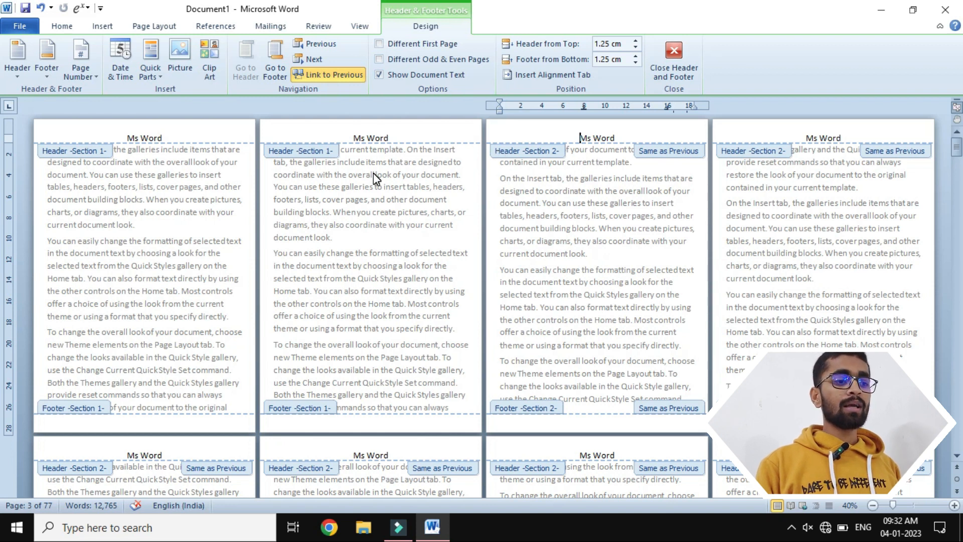
pyautogui.click(353, 78)
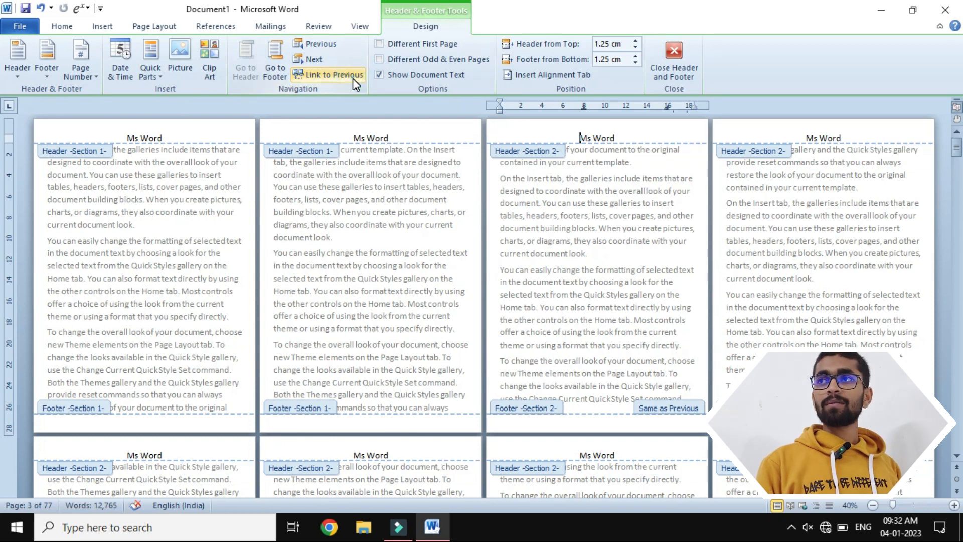
pyautogui.click(353, 79)
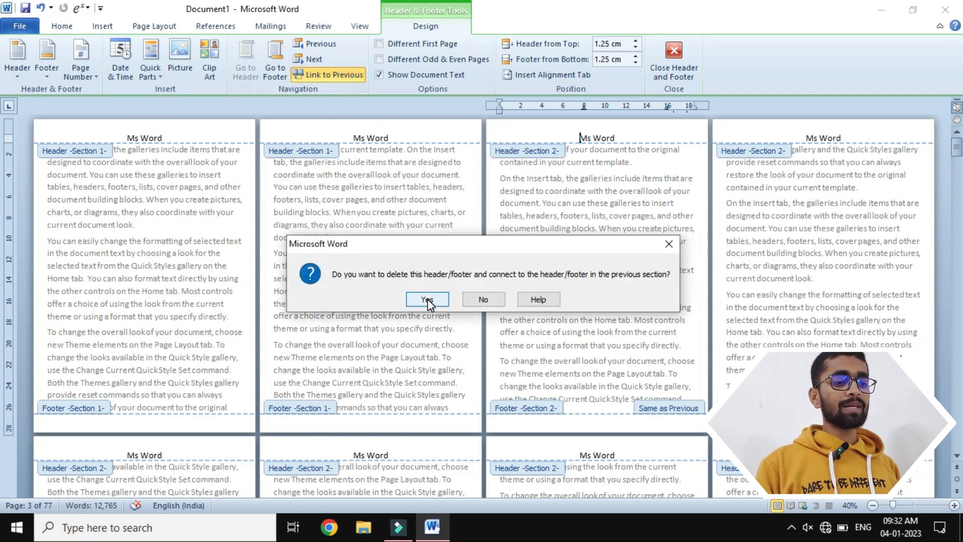
pyautogui.click(428, 298)
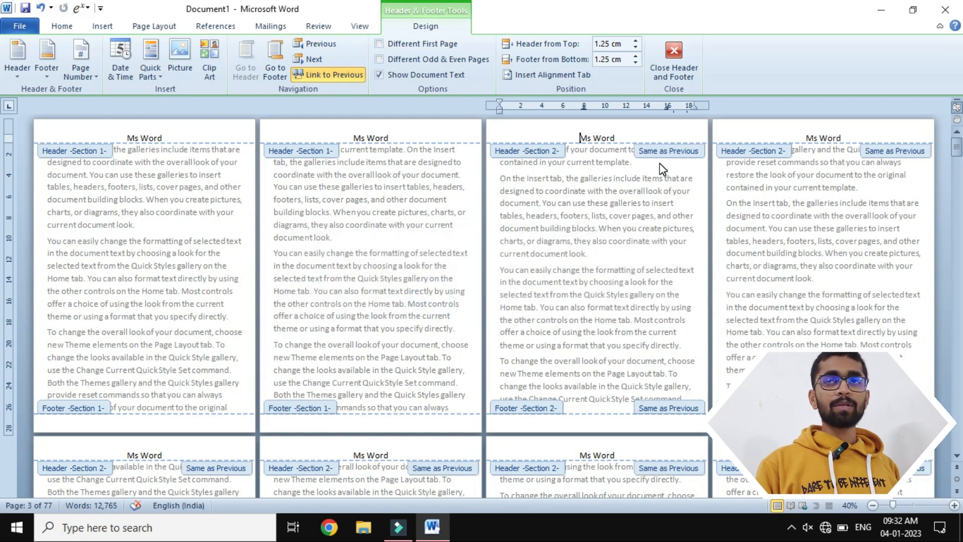
pyautogui.click(332, 76)
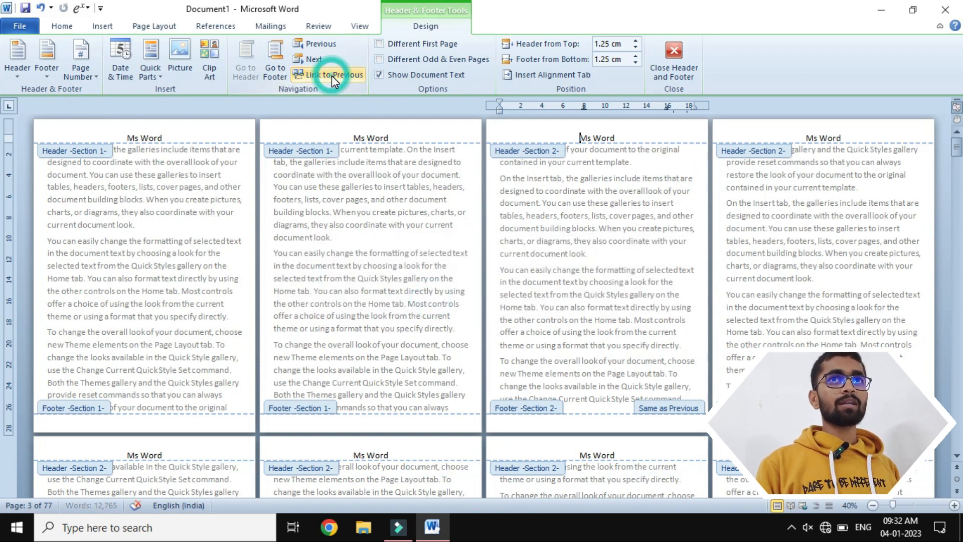
# - Change the Section 2 header text on page 3 to "Ms Office" and close header editing
pyautogui.click(622, 136)
pyautogui.press('BackSpace')
pyautogui.press('BackSpace')
pyautogui.press('BackSpace')
pyautogui.press('BackSpace')
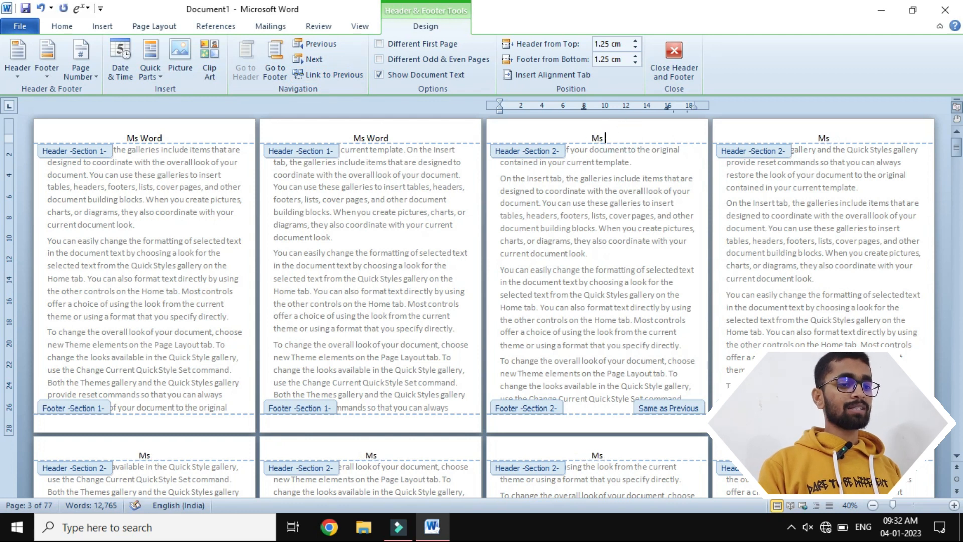
pyautogui.write('Office')
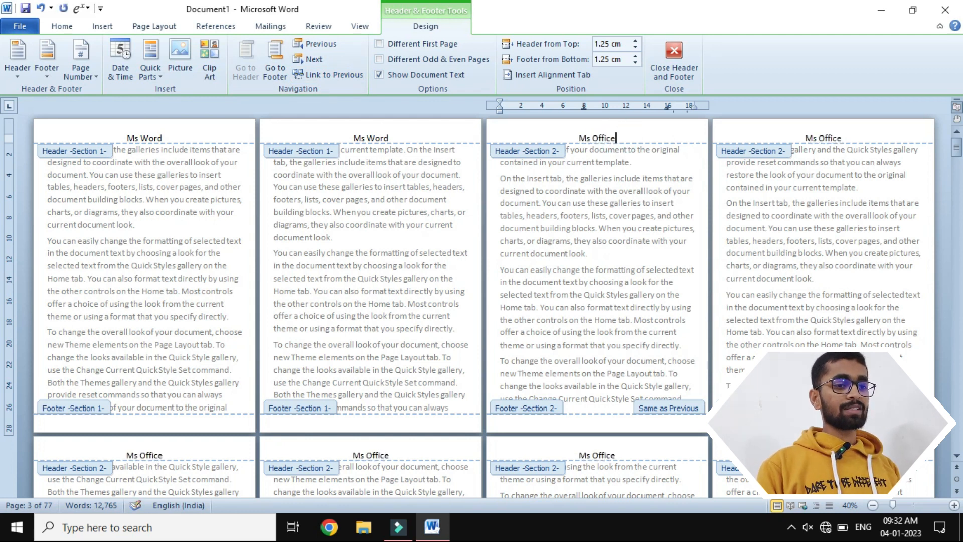
pyautogui.click(679, 50)
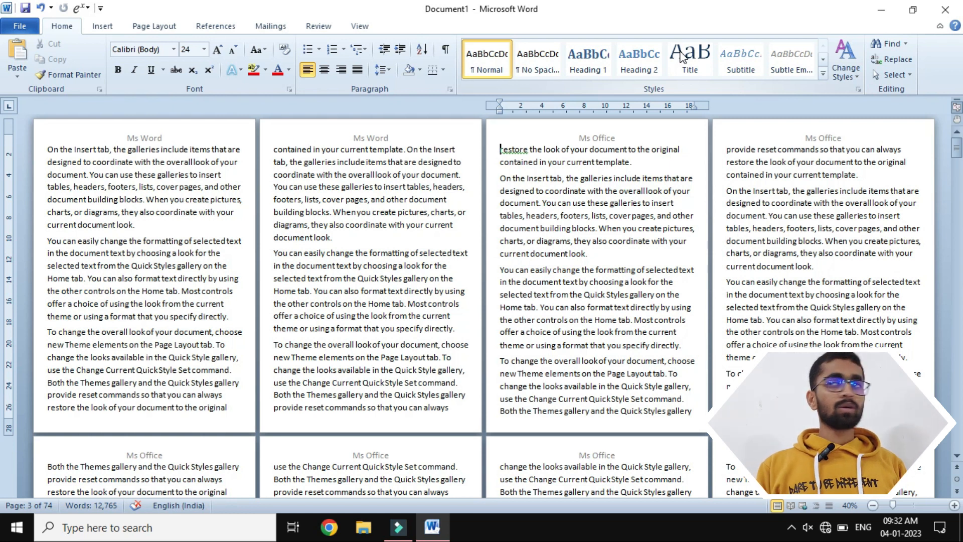
# - Try a Next Page section break before "provide reset commands" at the start of page 4, undo it, and check the headers
pyautogui.click(727, 149)
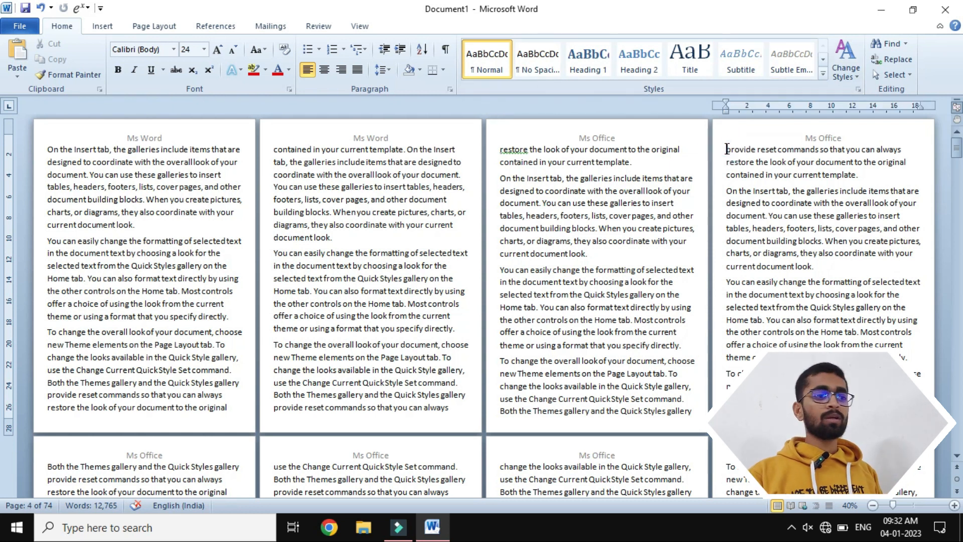
pyautogui.click(154, 26)
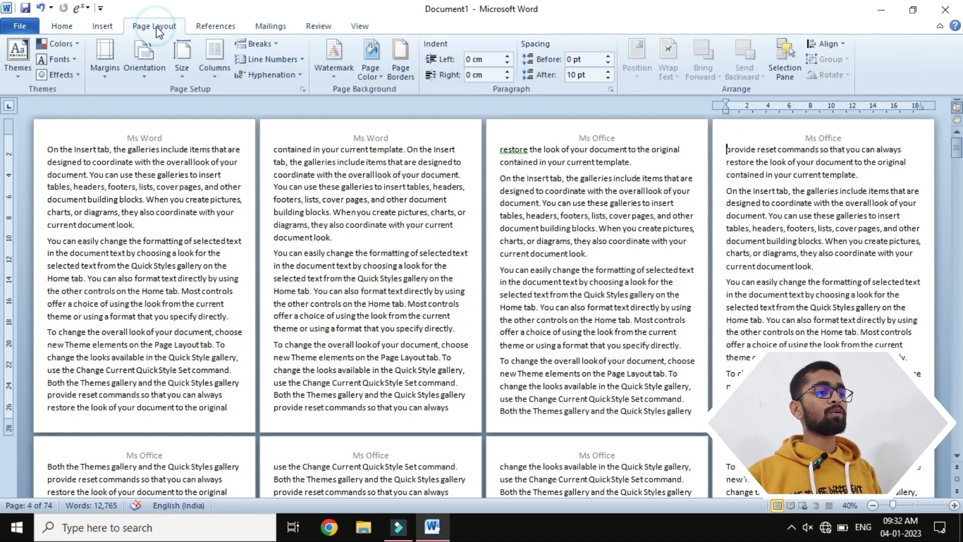
pyautogui.click(258, 44)
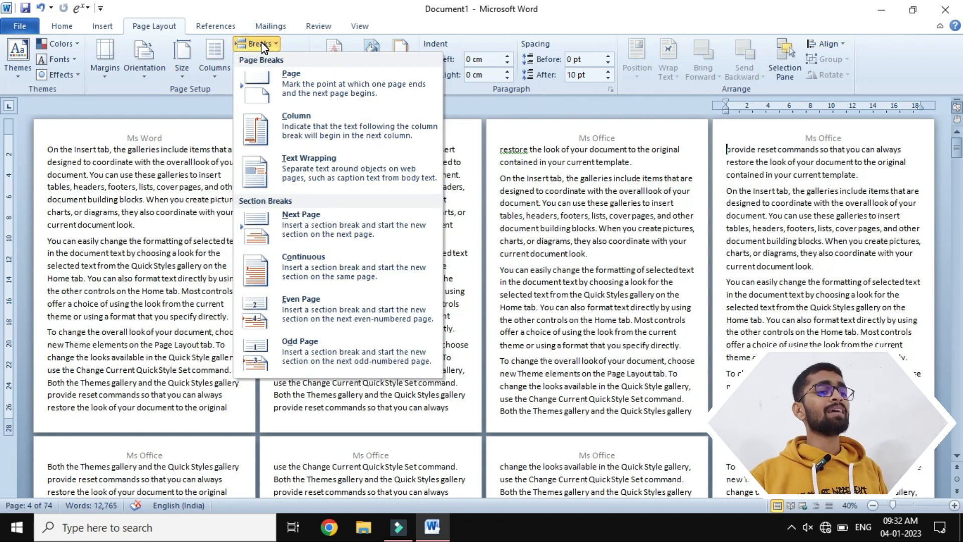
pyautogui.press('Escape')
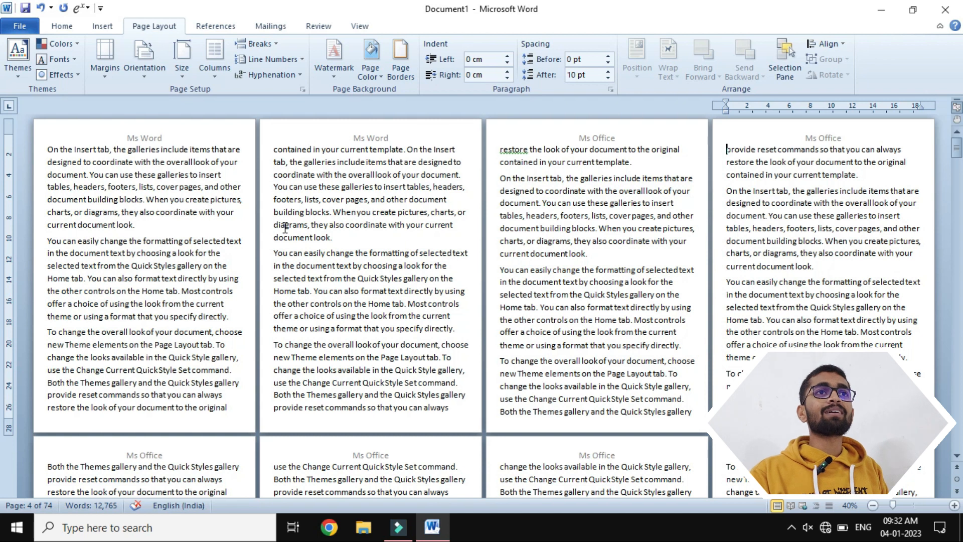
pyautogui.doubleClick(797, 120)
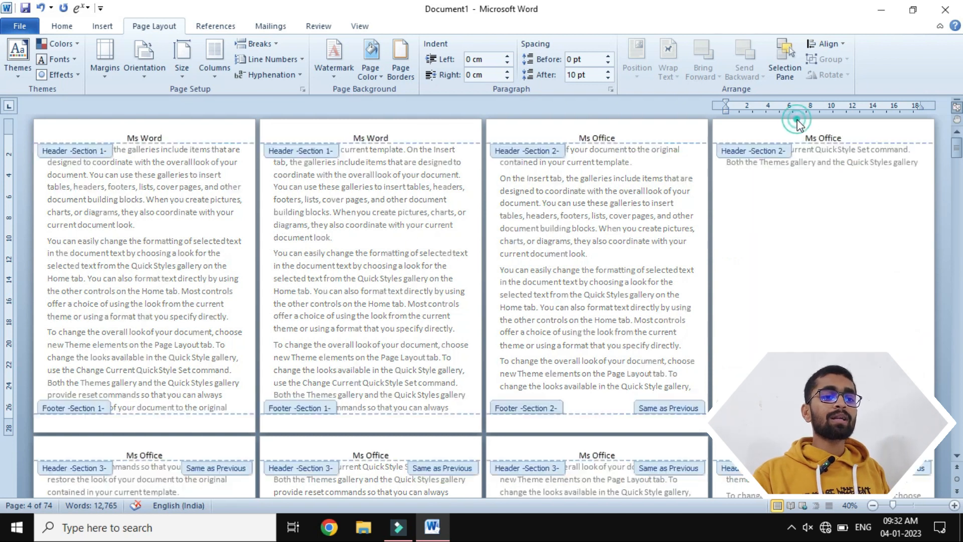
pyautogui.doubleClick(780, 257)
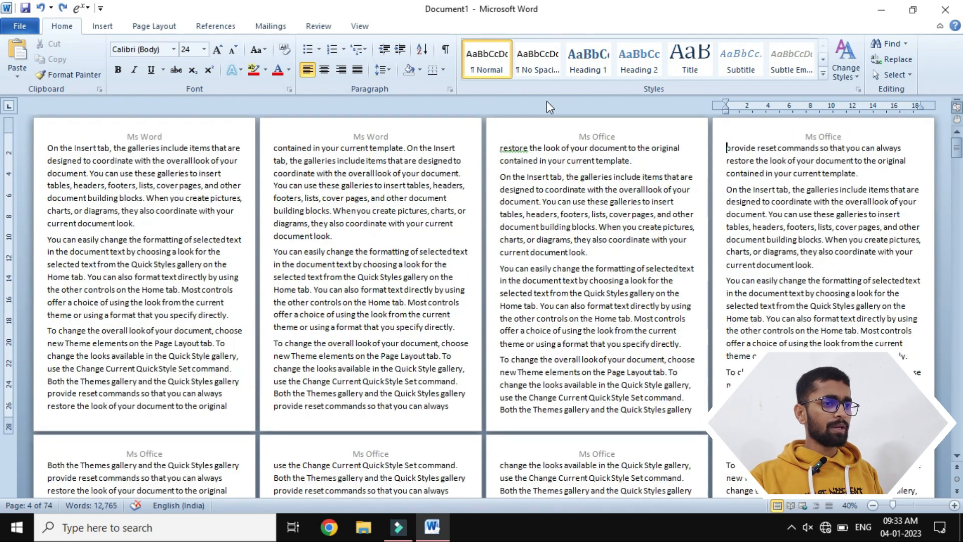
pyautogui.doubleClick(613, 126)
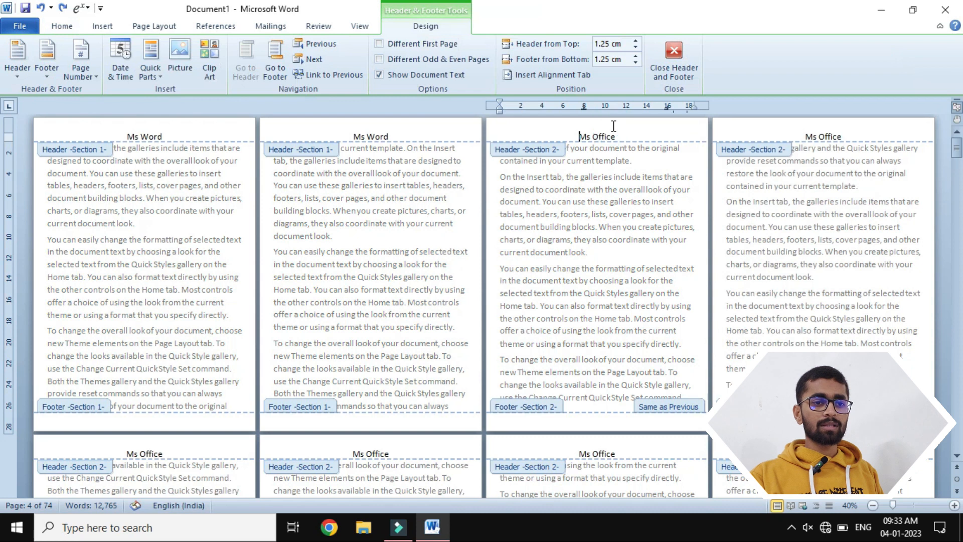
pyautogui.click(669, 52)
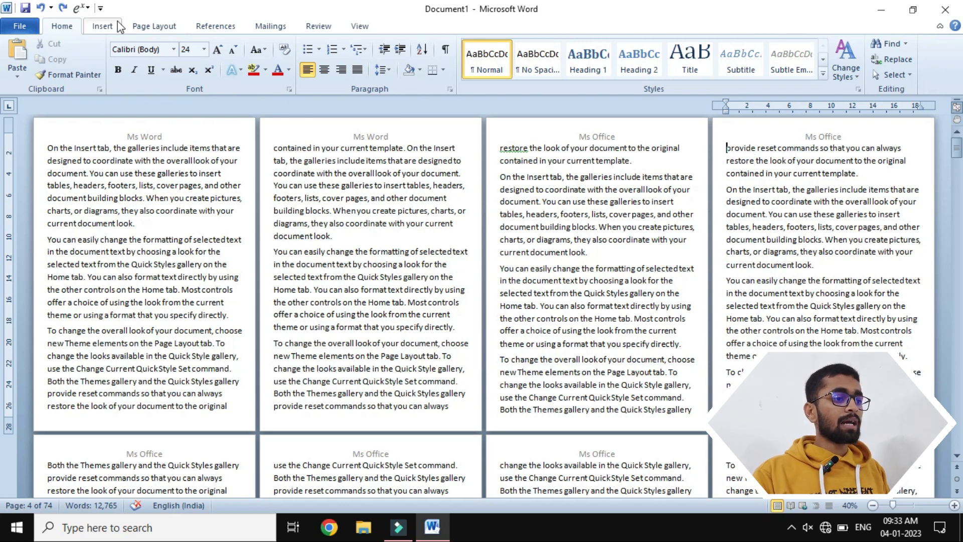
# - Insert a Next Page section break before "provide reset commands" at the start of page 4
pyautogui.click(154, 26)
pyautogui.click(255, 43)
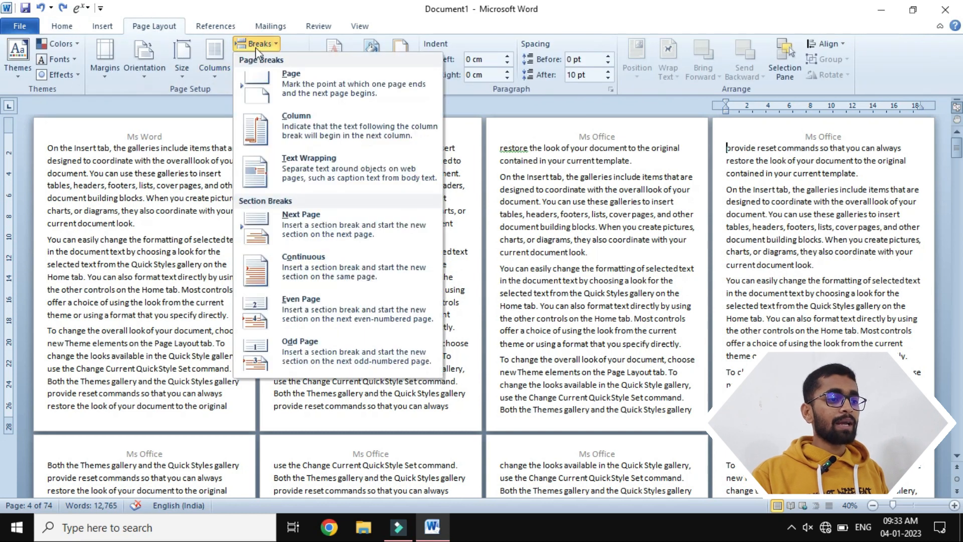
pyautogui.click(307, 229)
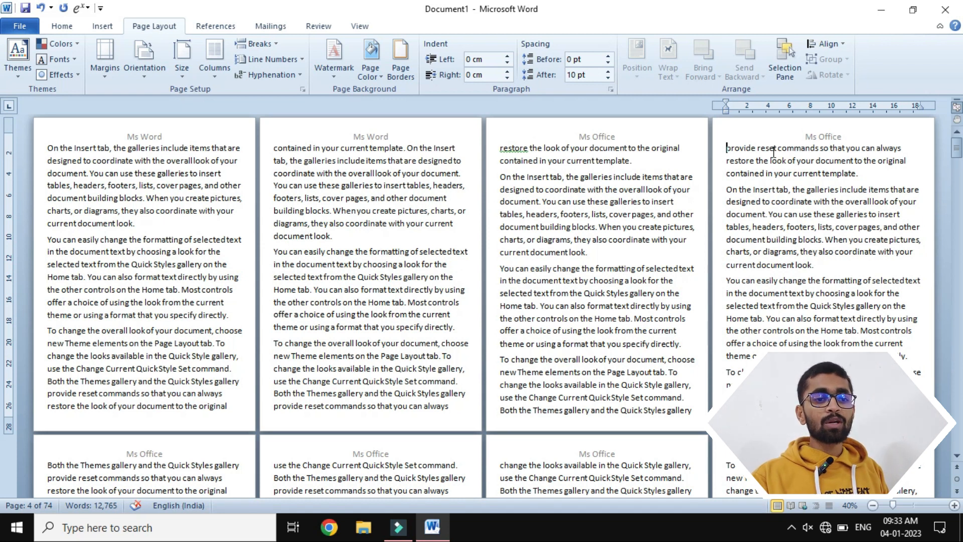
# - Examine the header section labels around the new break on pages 4 and 5, closing header editing after each check
pyautogui.doubleClick(792, 132)
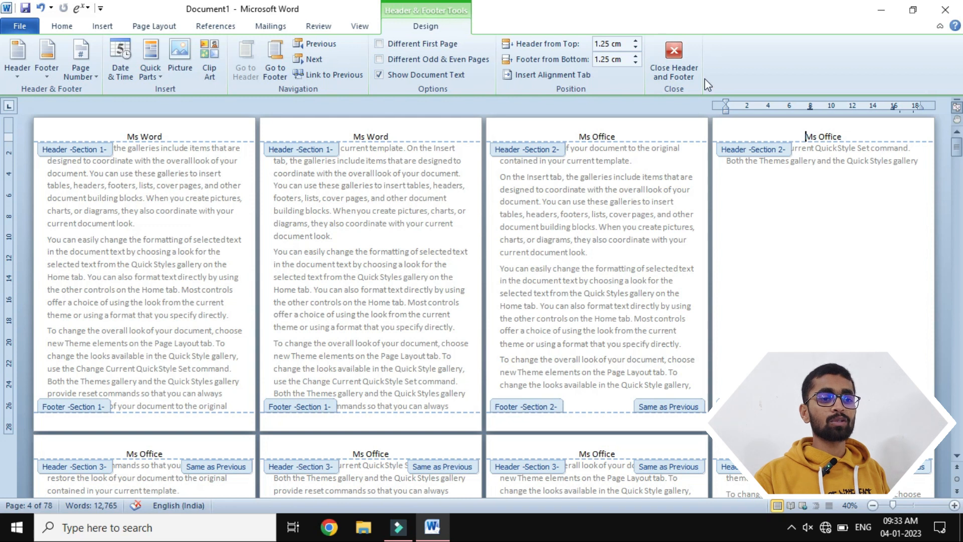
pyautogui.click(690, 70)
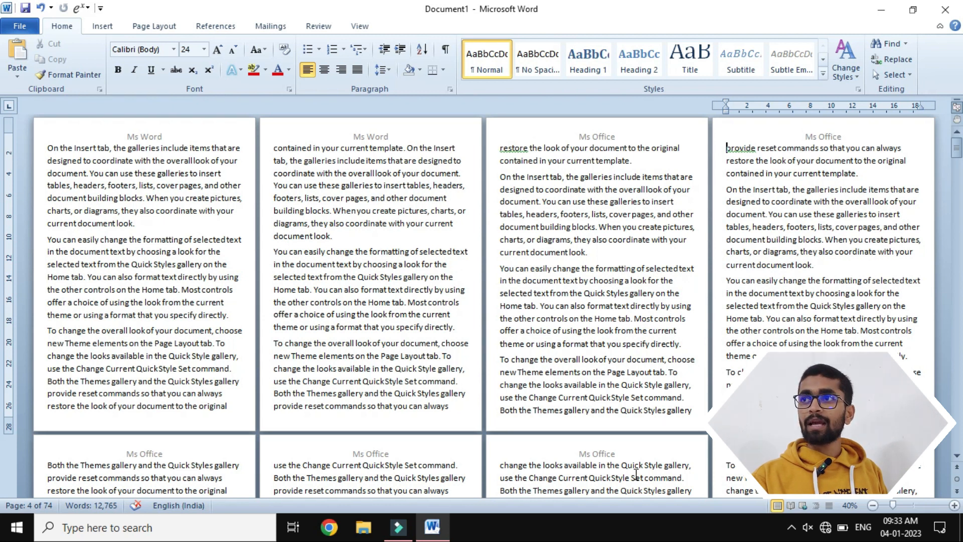
pyautogui.doubleClick(752, 132)
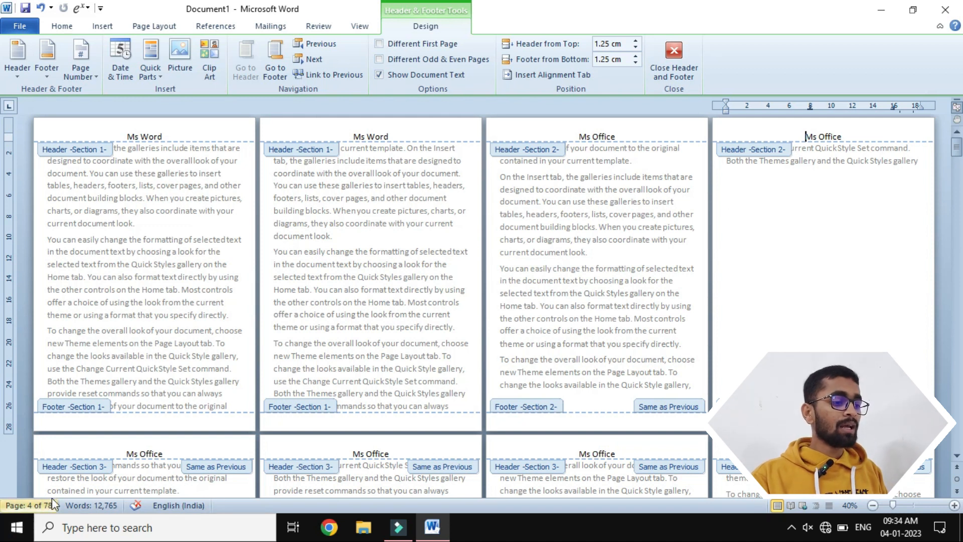
pyautogui.scroll(-1, 76, 490)
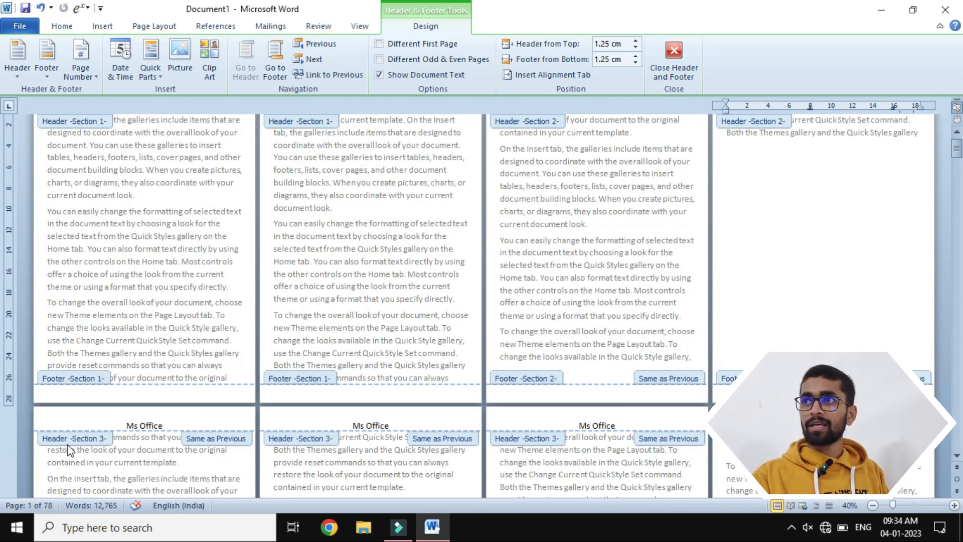
pyautogui.click(677, 63)
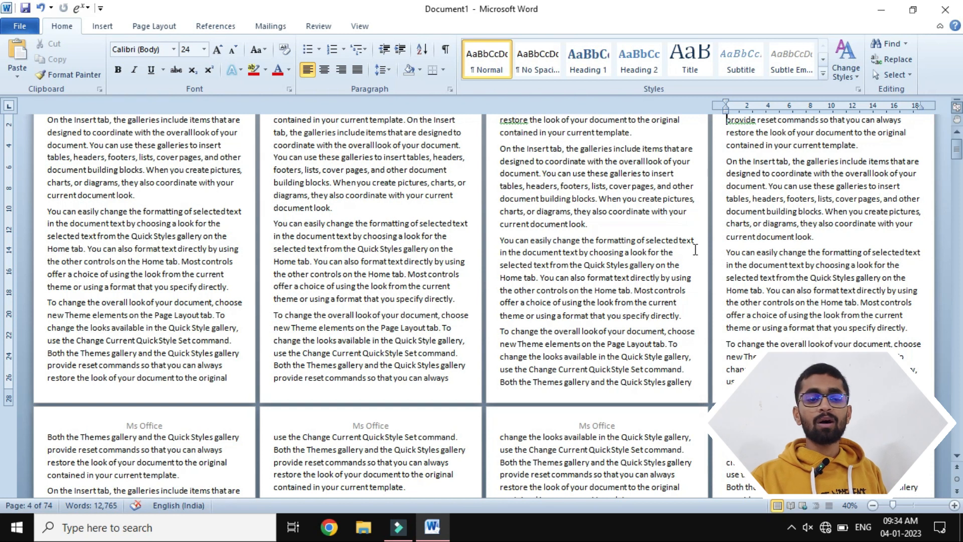
pyautogui.scroll(1, 695, 250)
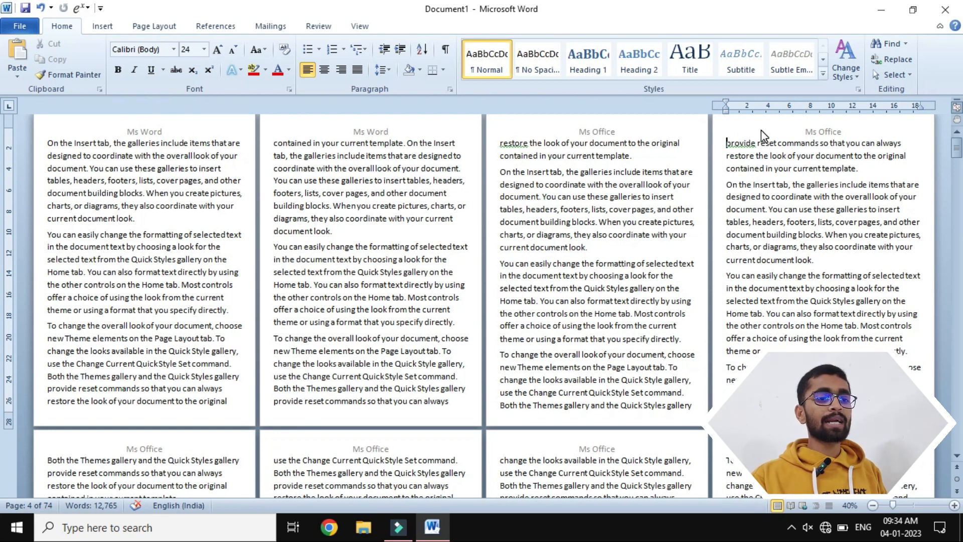
pyautogui.doubleClick(762, 128)
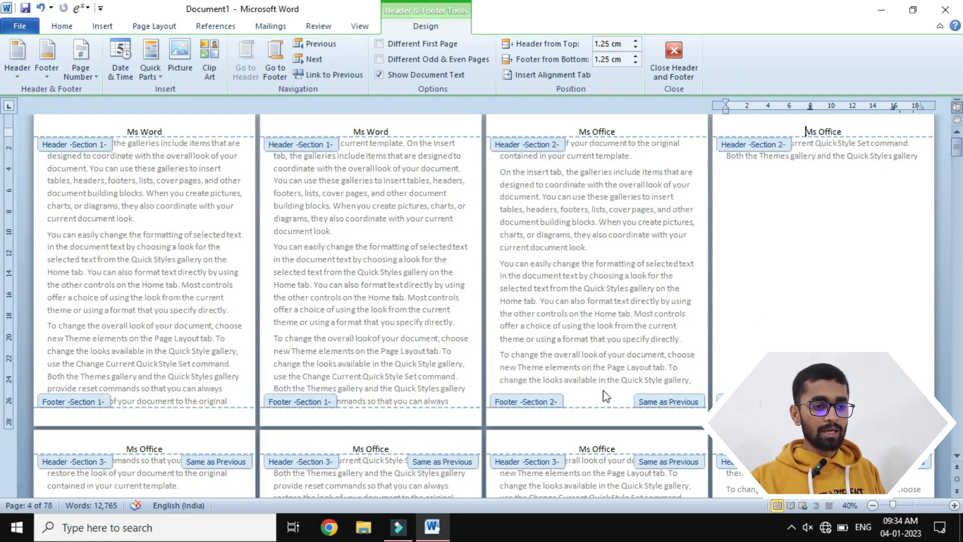
pyautogui.click(671, 50)
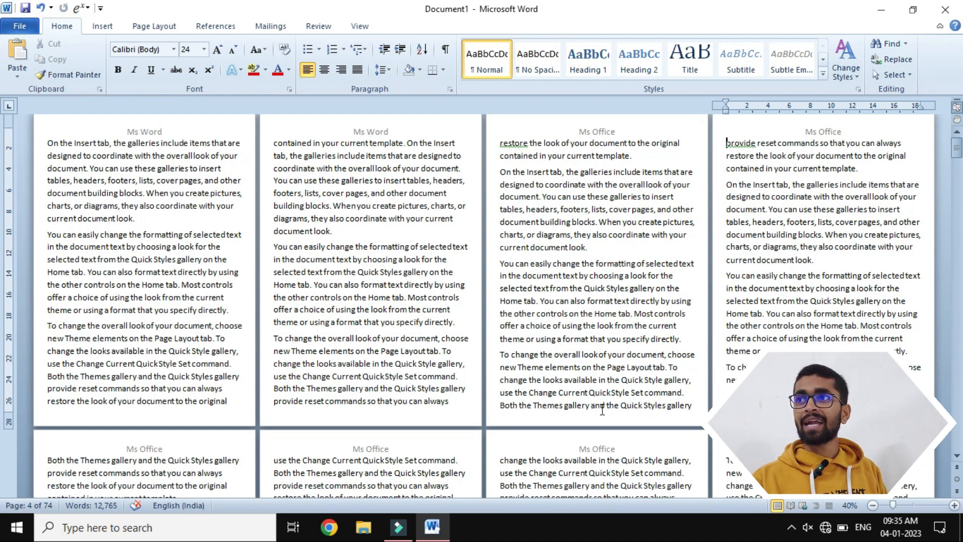
# - Replace the Section 3 header text on page 5 with a centred "2023" while it is still linked to the previous section
pyautogui.doubleClick(789, 129)
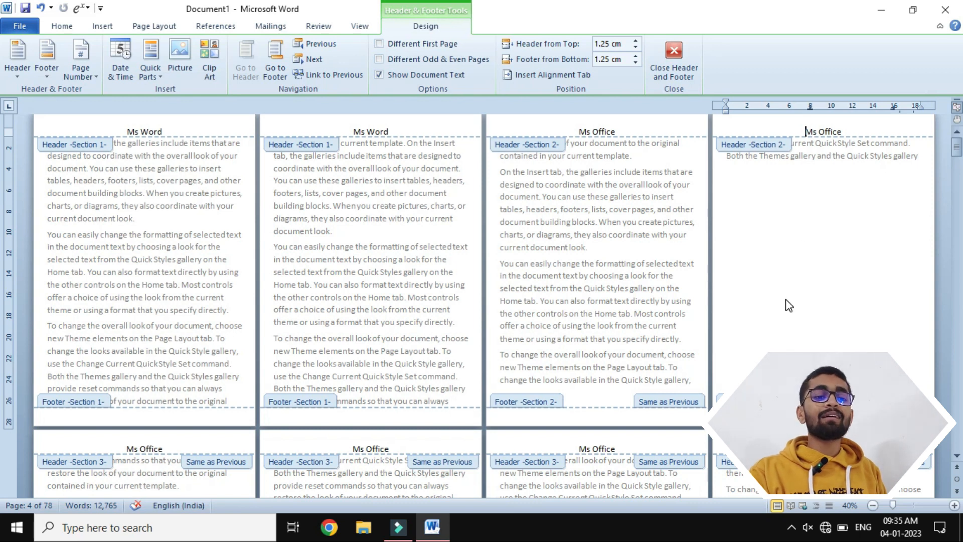
pyautogui.scroll(-1, 788, 304)
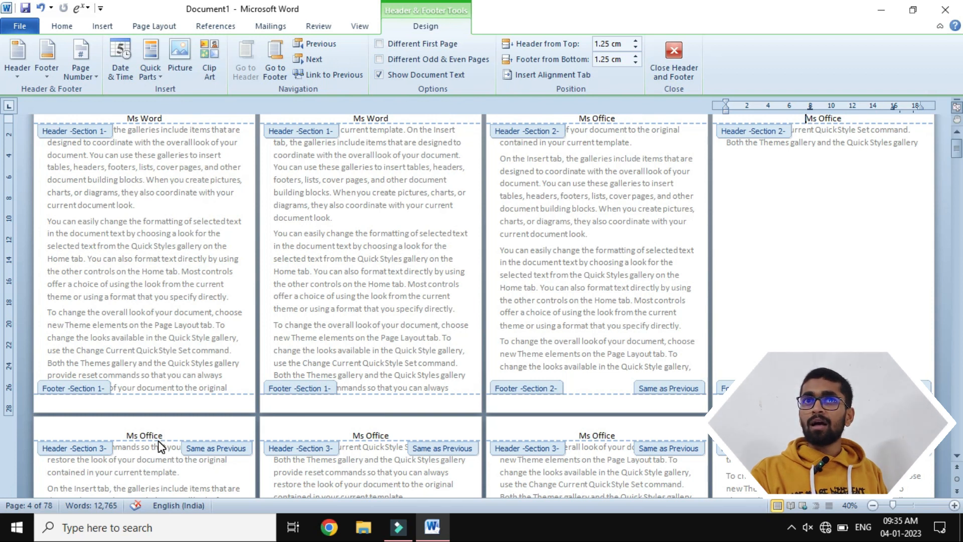
pyautogui.click(173, 437)
pyautogui.press('BackSpace')
pyautogui.press('BackSpace')
pyautogui.press('BackSpace')
pyautogui.press('BackSpace')
pyautogui.press('BackSpace')
pyautogui.press('BackSpace')
pyautogui.press('BackSpace')
pyautogui.press('BackSpace')
pyautogui.press('BackSpace')
pyautogui.write('2023')
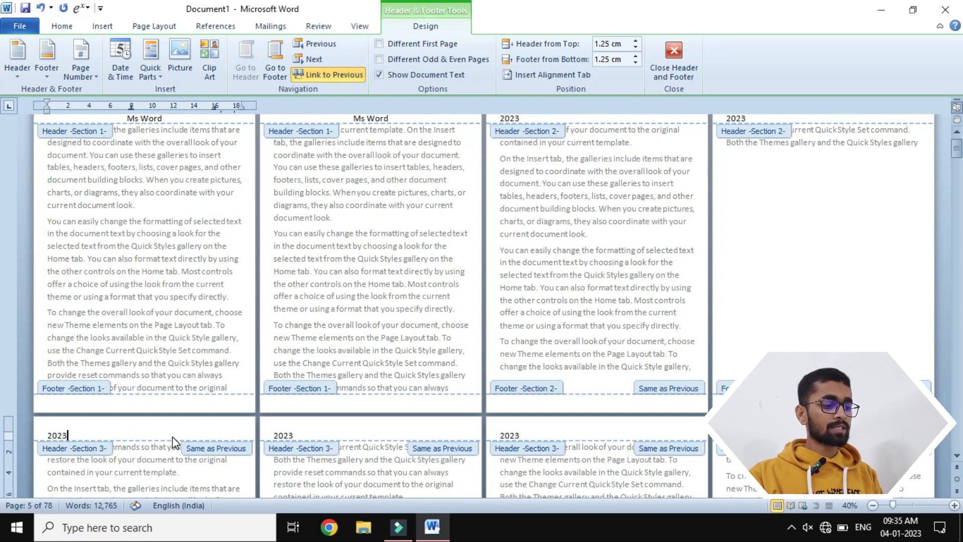
pyautogui.hotkey('ctrl', 'e')
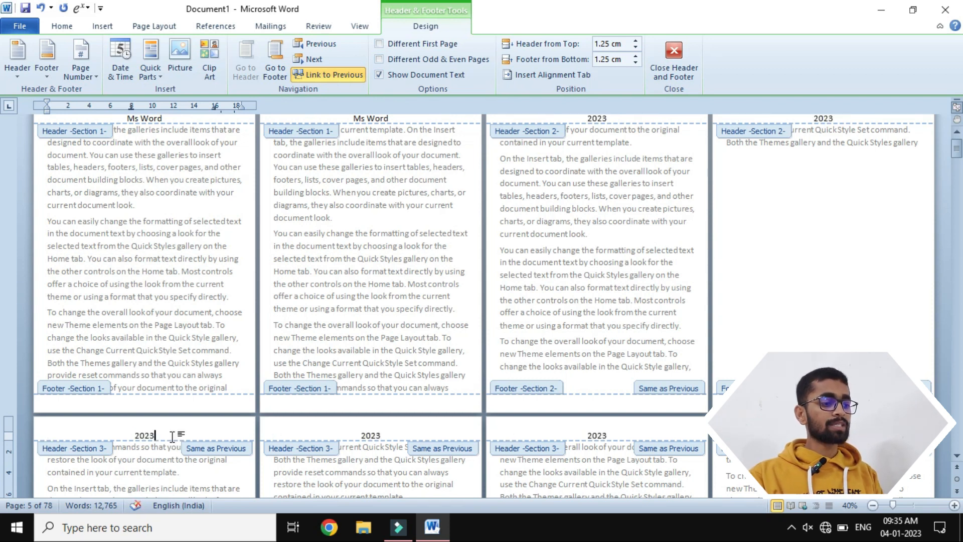
# - Try enlarging the "2023" header text by three font sizes, and reduce it again by three sizes
pyautogui.hotkey('shift', 'Home')
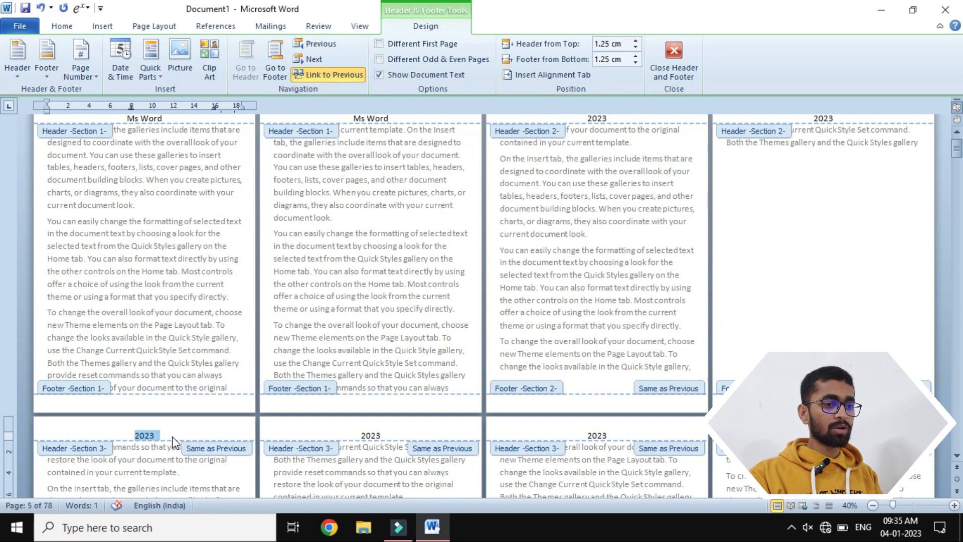
pyautogui.hotkey('ctrl', 'shift', '.')
pyautogui.hotkey('ctrl', 'shift', '.')
pyautogui.hotkey('ctrl', 'shift', '.')
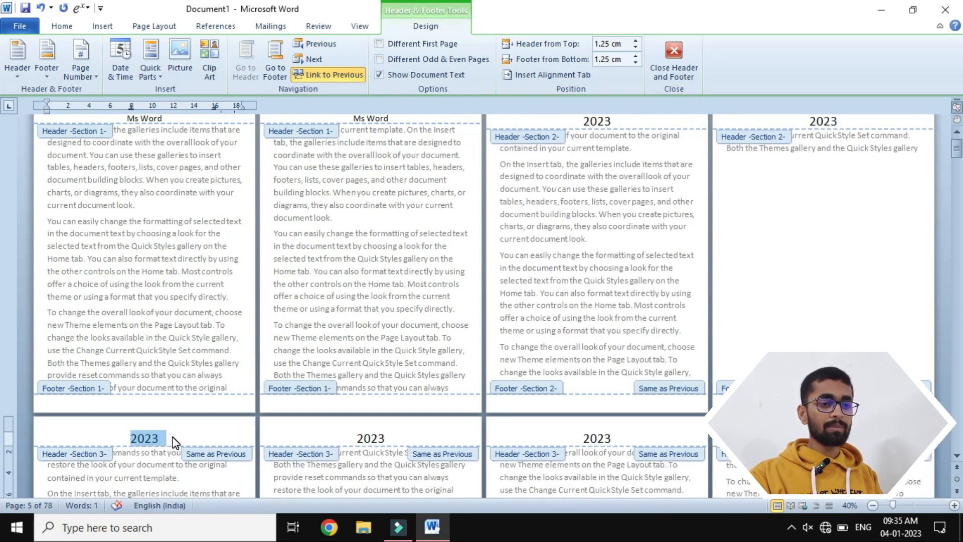
pyautogui.hotkey('ctrl', 'shift', ',')
pyautogui.hotkey('ctrl', 'shift', ',')
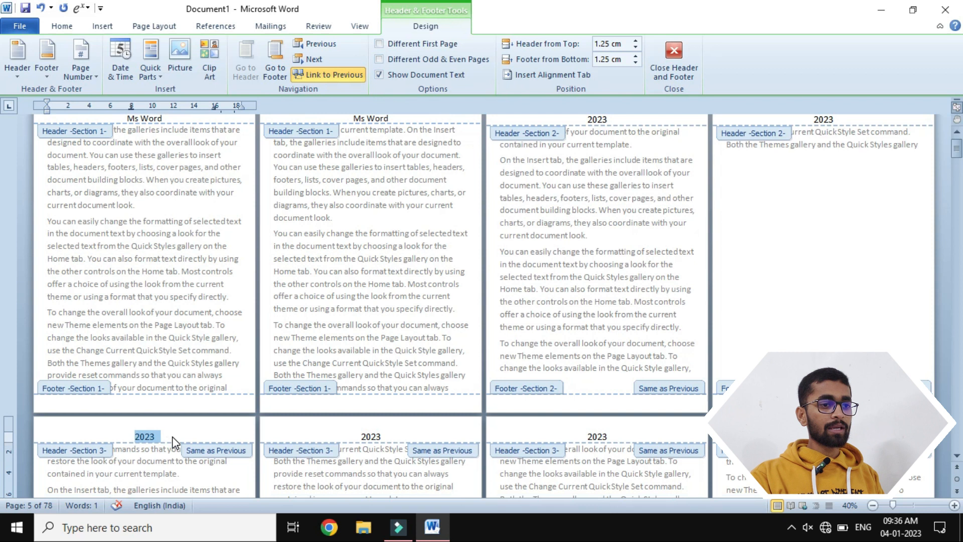
pyautogui.hotkey('ctrl', 'shift', ',')
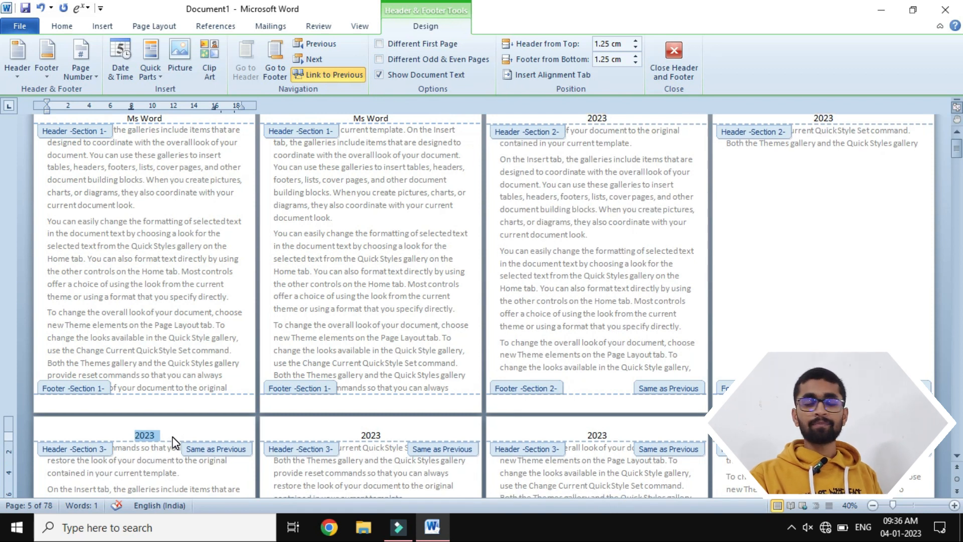
# - Undo the size, alignment and text changes in the Section 3 header, back to "Ms Office"
pyautogui.hotkey('ctrl', 'z')
pyautogui.hotkey('ctrl', 'z')
pyautogui.hotkey('ctrl', 'z')
pyautogui.hotkey('ctrl', 'z')
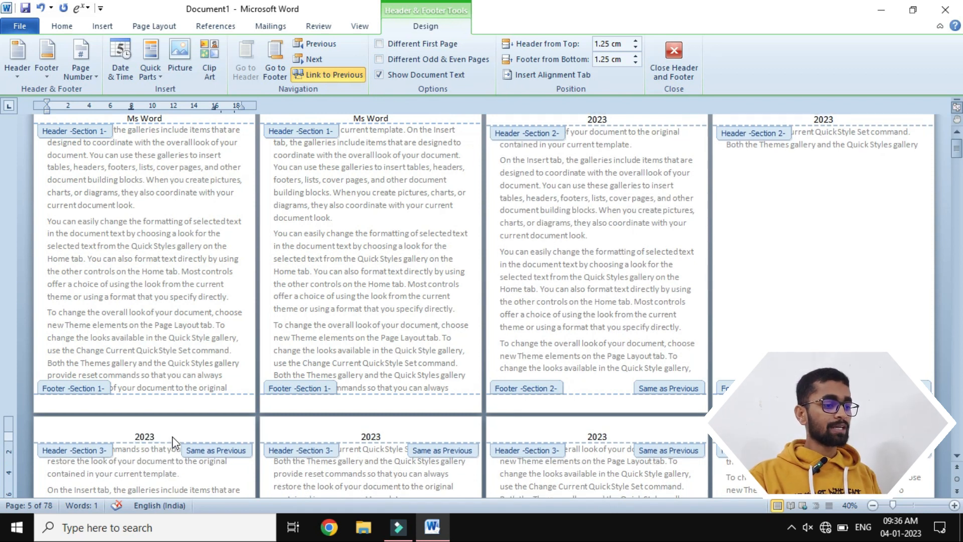
pyautogui.hotkey('ctrl', 'z')
pyautogui.hotkey('ctrl', 'z')
pyautogui.hotkey('ctrl', 'z')
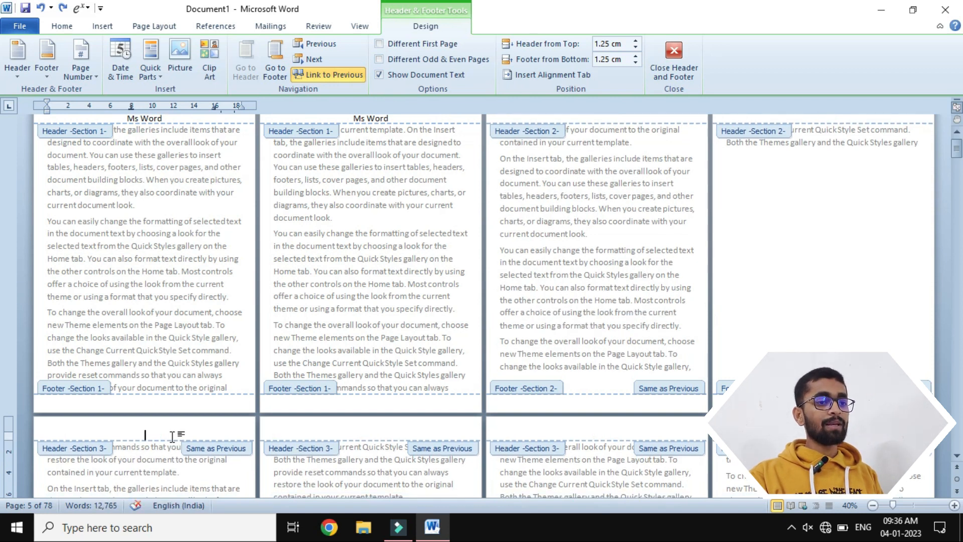
pyautogui.hotkey('ctrl', 'z')
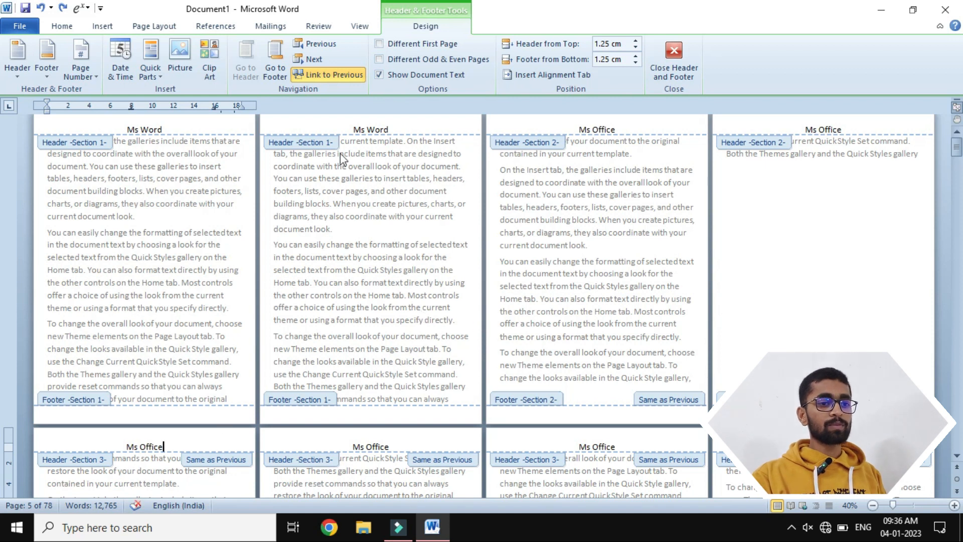
# - Unlink the Section 3 header from the previous section, and try deleting the end of its text on page 9, undoing the deletion
pyautogui.click(335, 73)
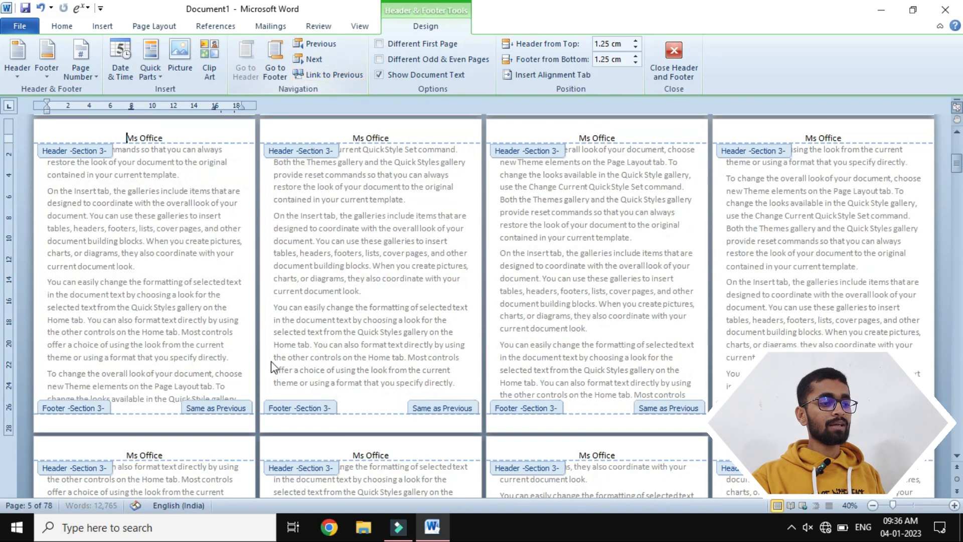
pyautogui.click(177, 456)
pyautogui.press('BackSpace')
pyautogui.press('BackSpace')
pyautogui.press('BackSpace')
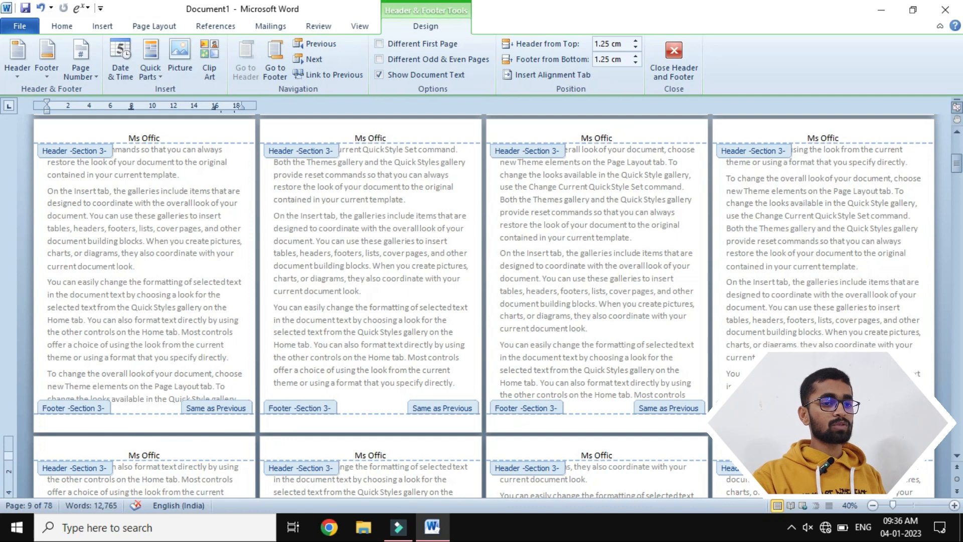
pyautogui.hotkey('ctrl', 'z')
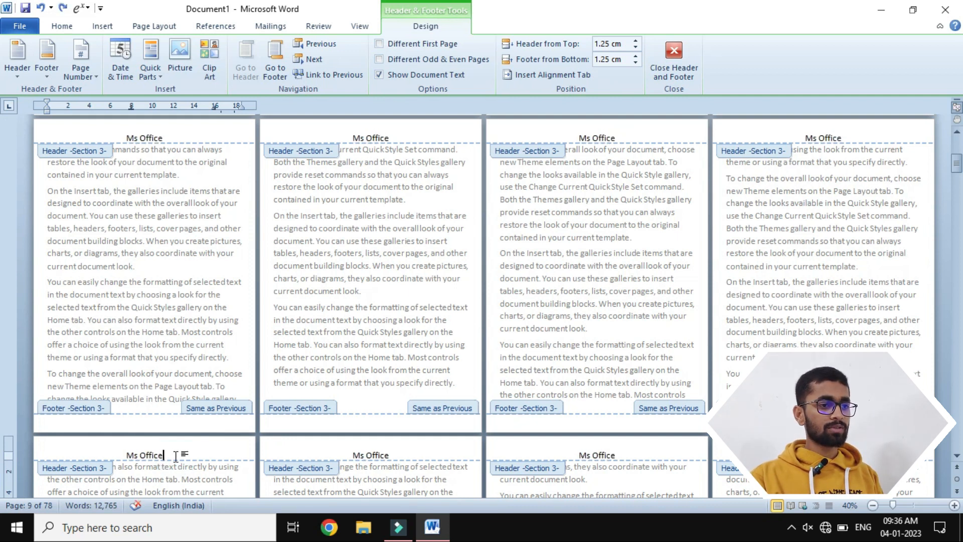
# - Replace the unlinked Section 3 header text on page 5 with "2010" and return to the document body
pyautogui.scroll(3, 263, 292)
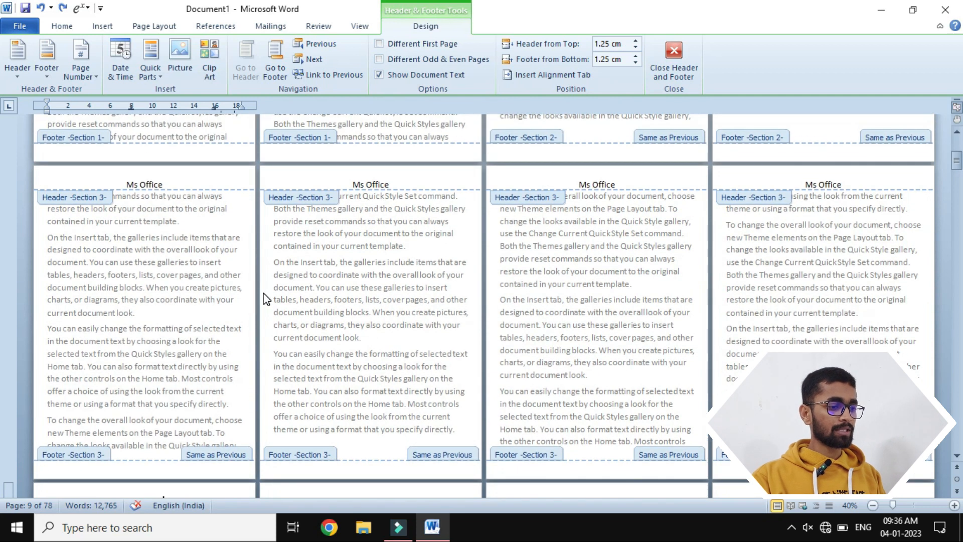
pyautogui.scroll(3, 264, 293)
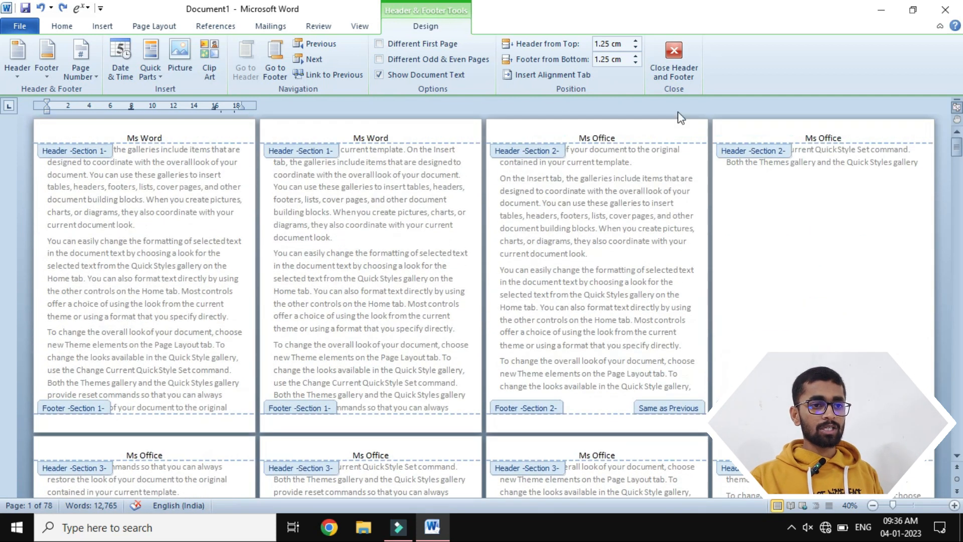
pyautogui.click(394, 138)
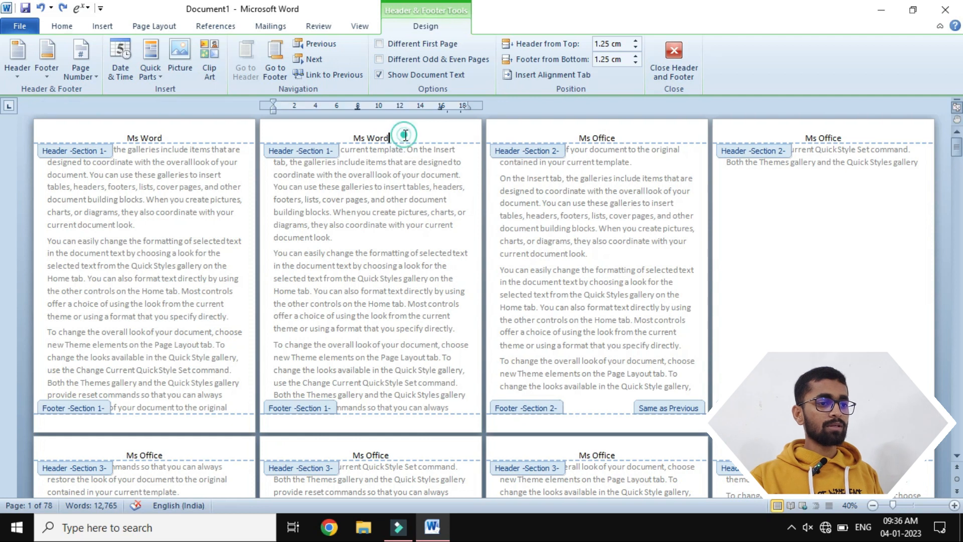
pyautogui.click(187, 454)
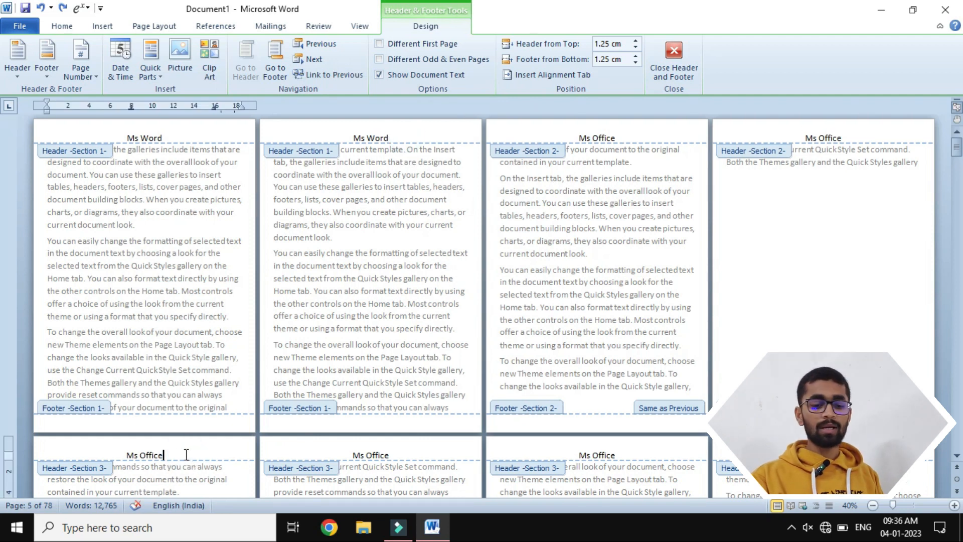
pyautogui.press('BackSpace')
pyautogui.press('BackSpace')
pyautogui.press('BackSpace')
pyautogui.press('BackSpace')
pyautogui.press('BackSpace')
pyautogui.press('BackSpace')
pyautogui.press('BackSpace')
pyautogui.press('BackSpace')
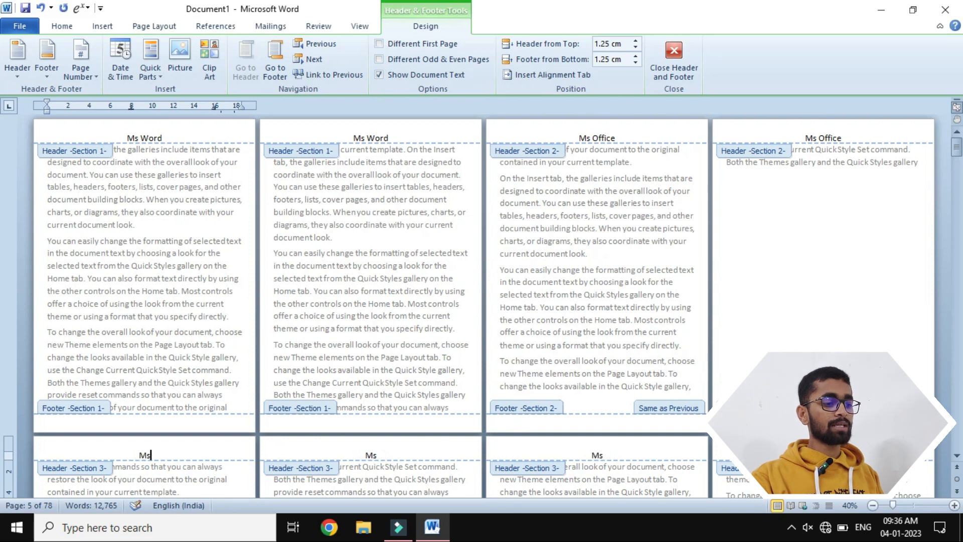
pyautogui.press('BackSpace')
pyautogui.write('2010')
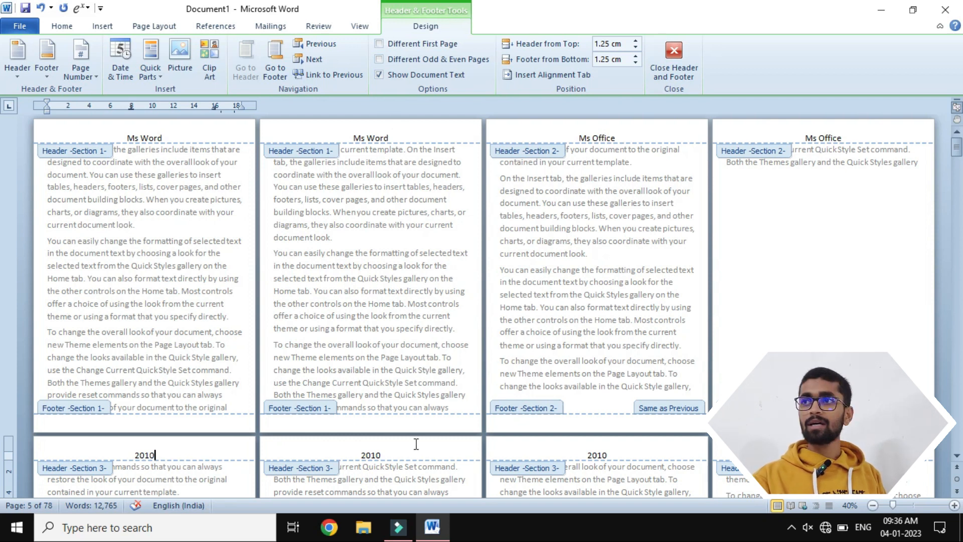
pyautogui.click(674, 58)
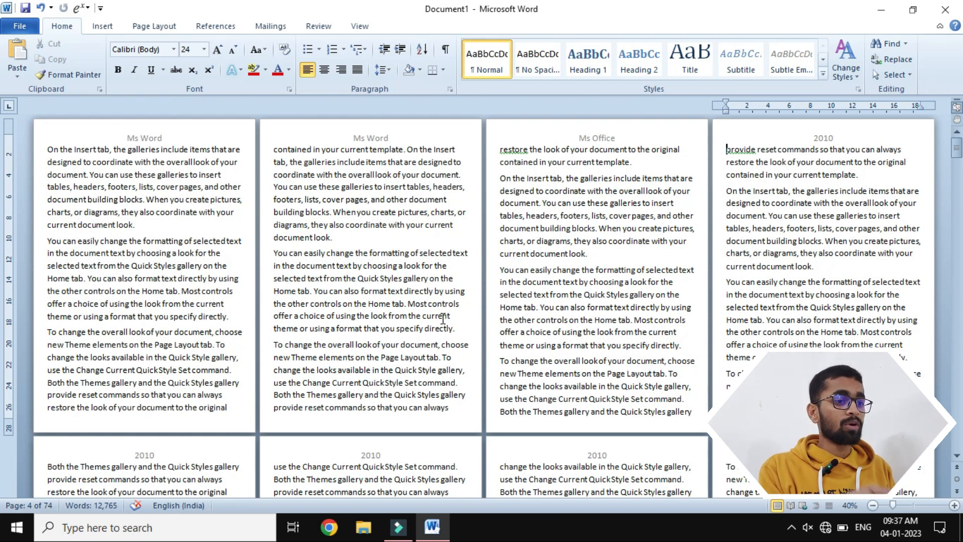
# - Try inserting a continuous section break before the "You can easily change" paragraph on page 5, and check the headers around it
pyautogui.scroll(-3, 286, 306)
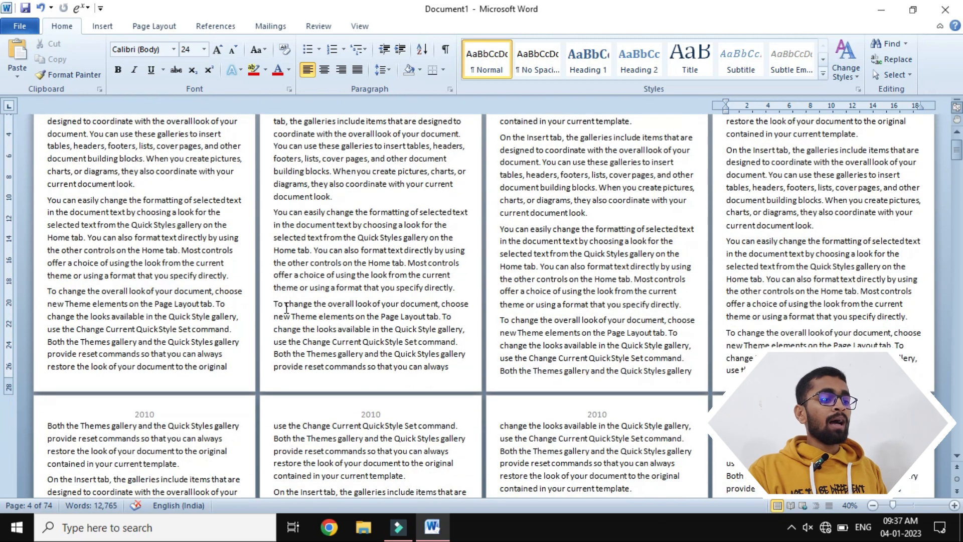
pyautogui.scroll(-5, 285, 307)
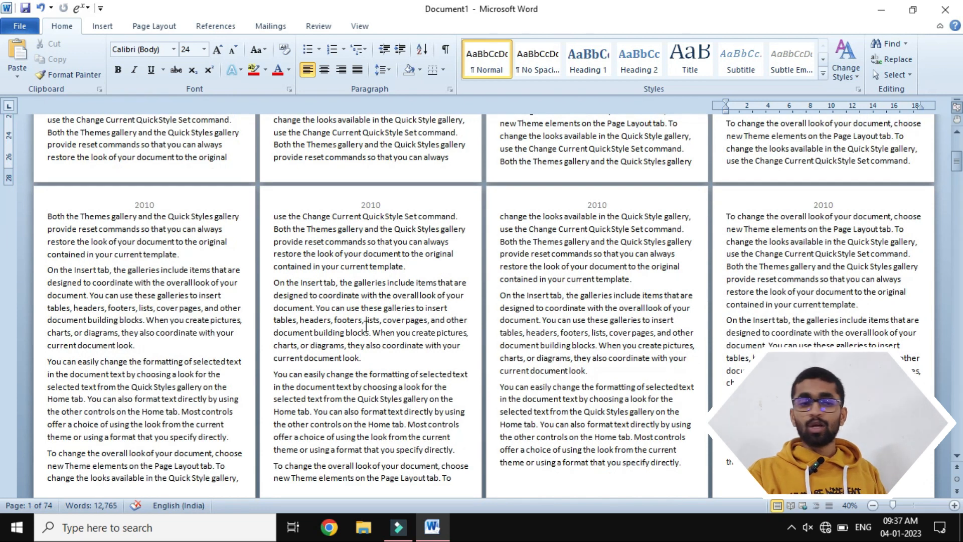
pyautogui.scroll(-1, 365, 325)
pyautogui.click(275, 187)
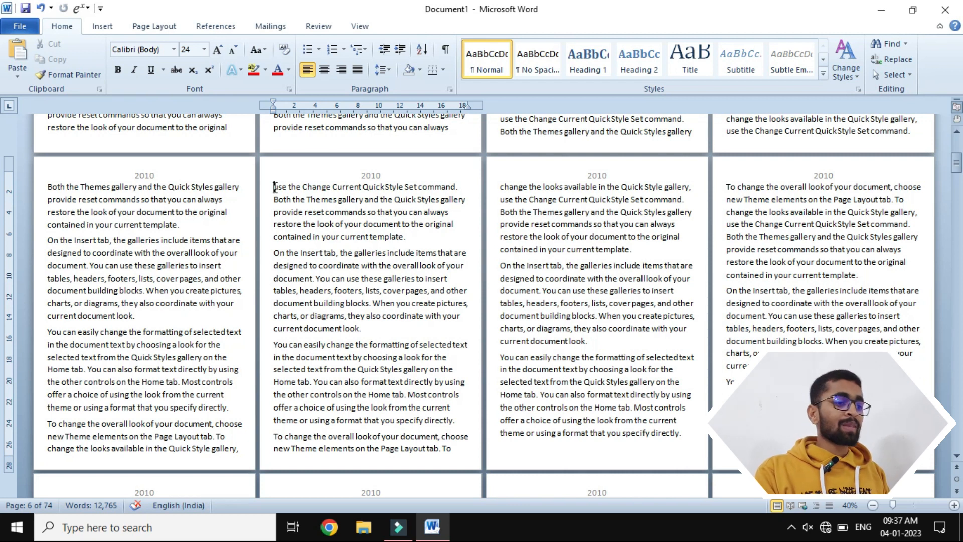
pyautogui.click(43, 326)
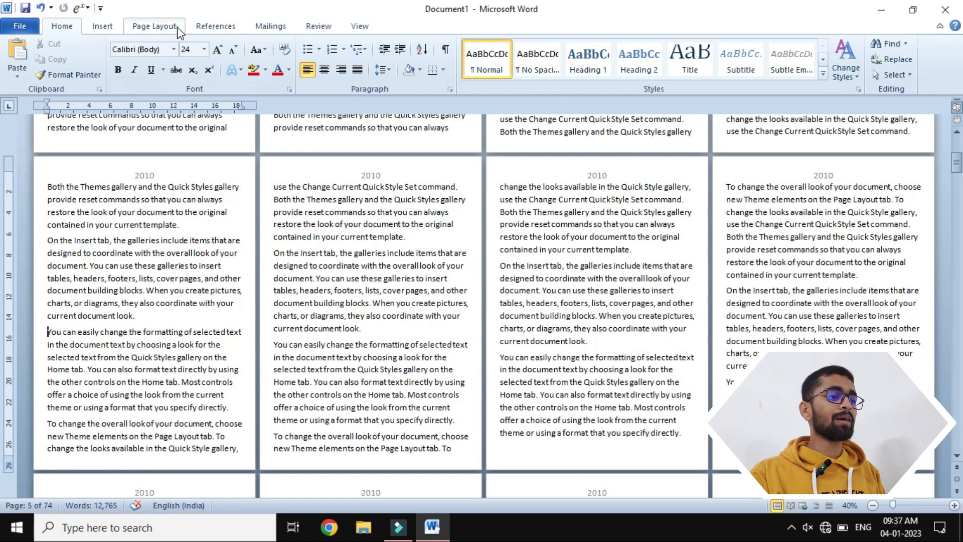
pyautogui.click(154, 26)
pyautogui.click(255, 43)
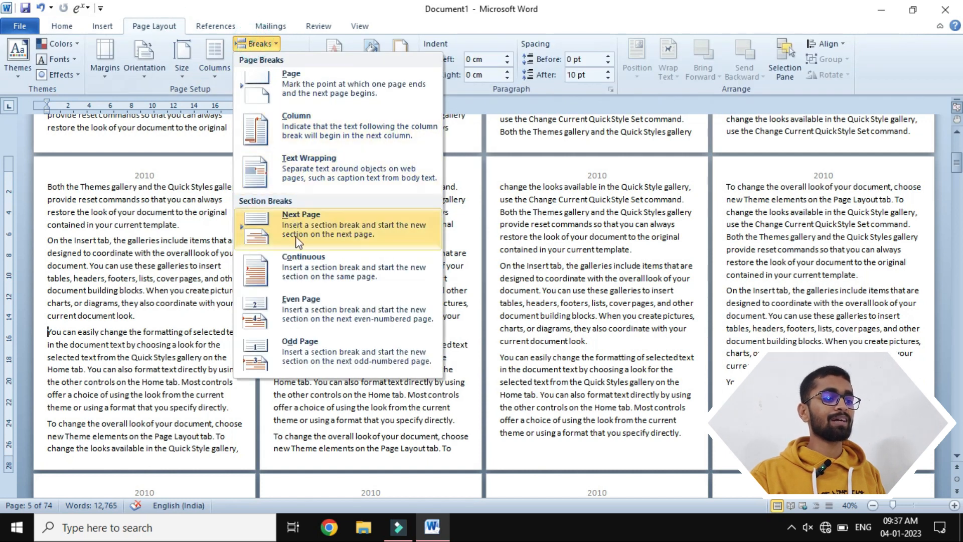
pyautogui.click(291, 218)
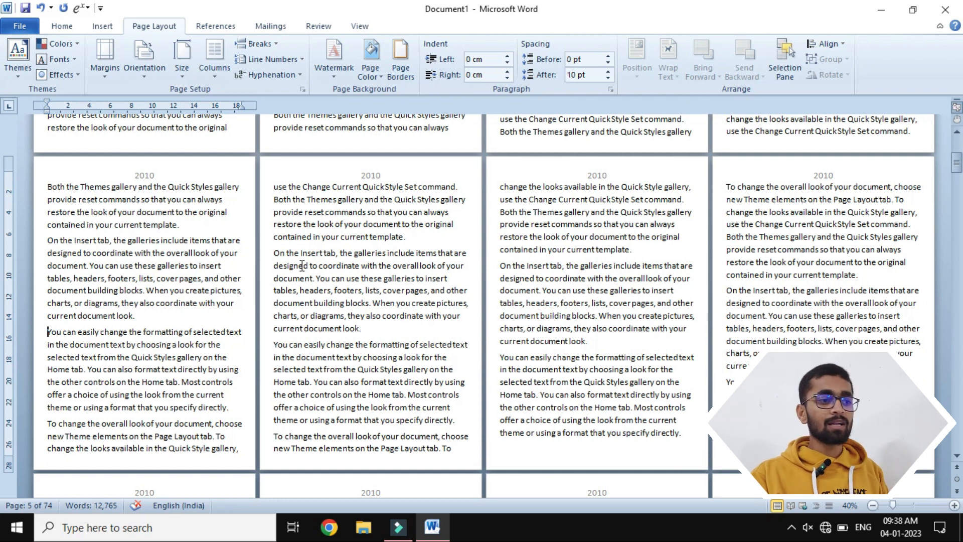
pyautogui.scroll(1, 390, 221)
pyautogui.doubleClick(367, 184)
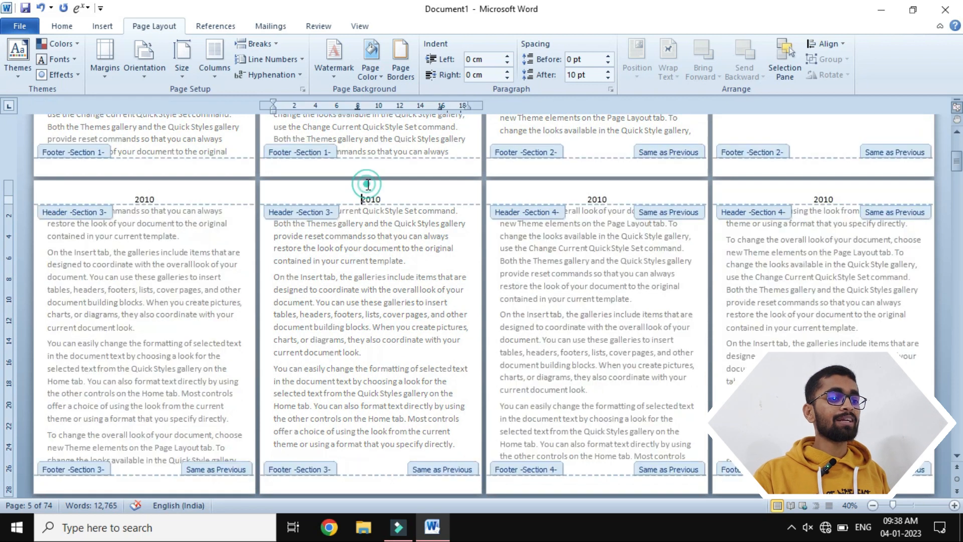
pyautogui.doubleClick(448, 243)
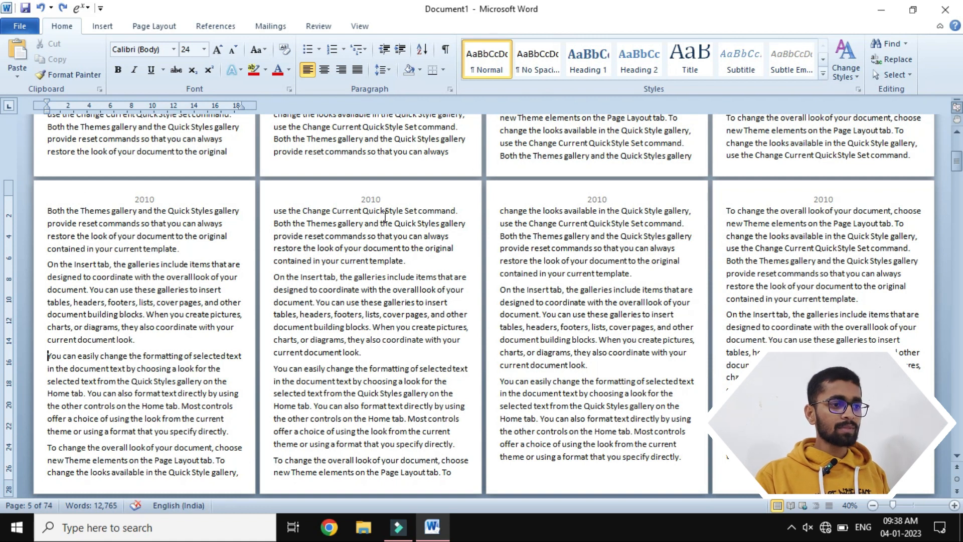
# - Open the headers on the first pages, check their section labels, and close header editing
pyautogui.scroll(5, 385, 216)
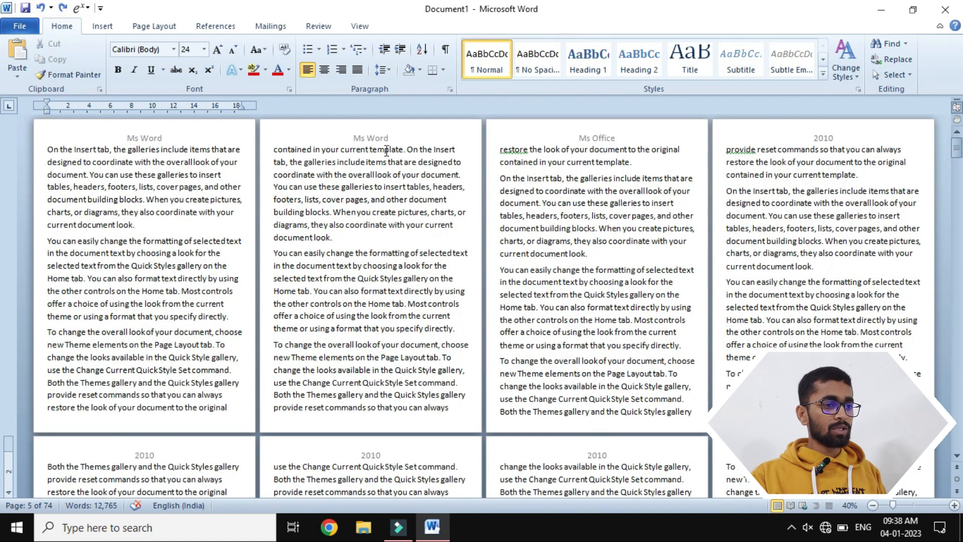
pyautogui.doubleClick(396, 130)
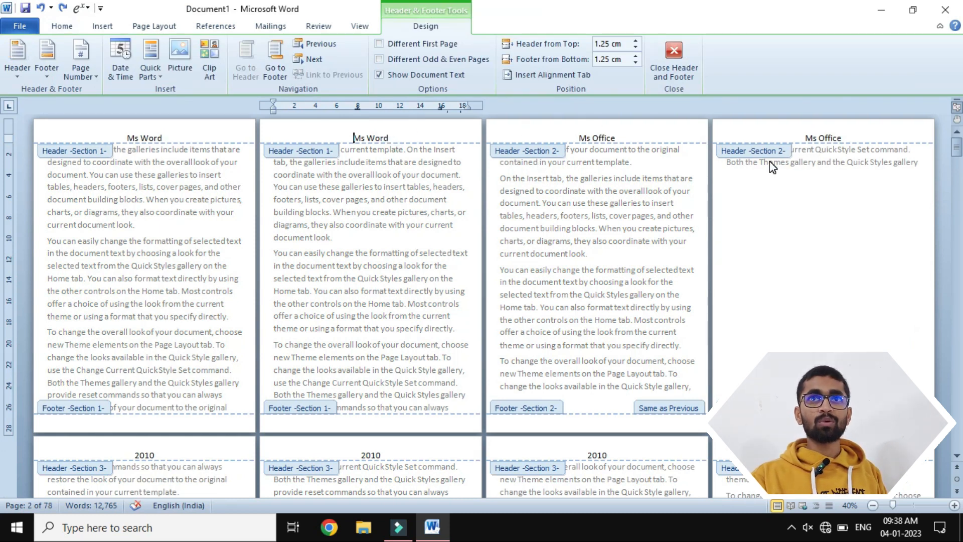
pyautogui.scroll(-4, 769, 161)
pyautogui.scroll(4, 769, 161)
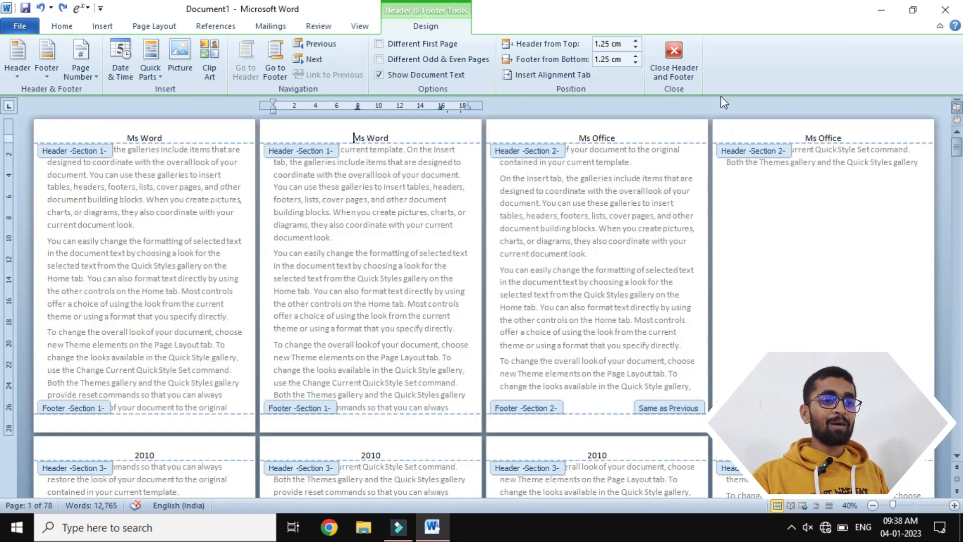
pyautogui.click(677, 51)
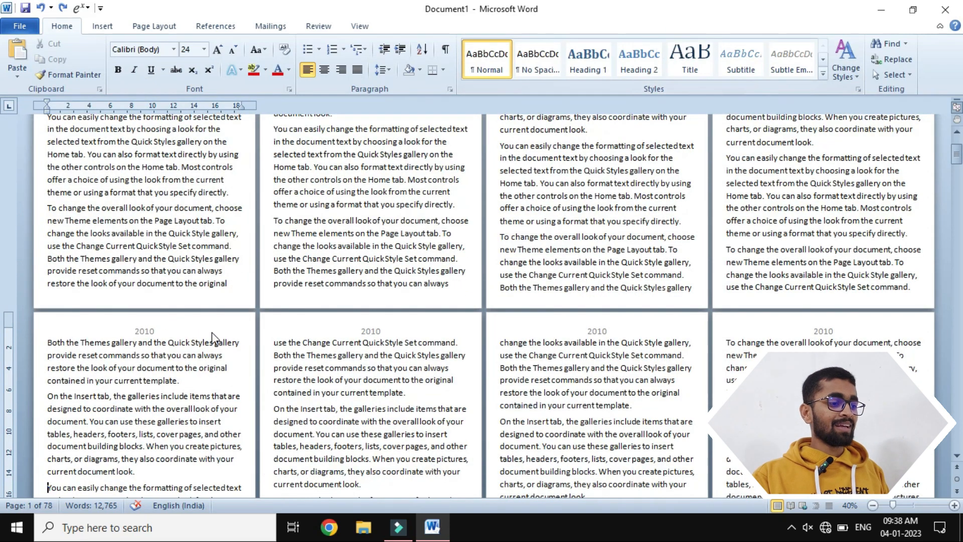
# - Insert a continuous section break before the "On the Insert tab" paragraph on page 5
pyautogui.scroll(-1, 212, 332)
pyautogui.click(47, 360)
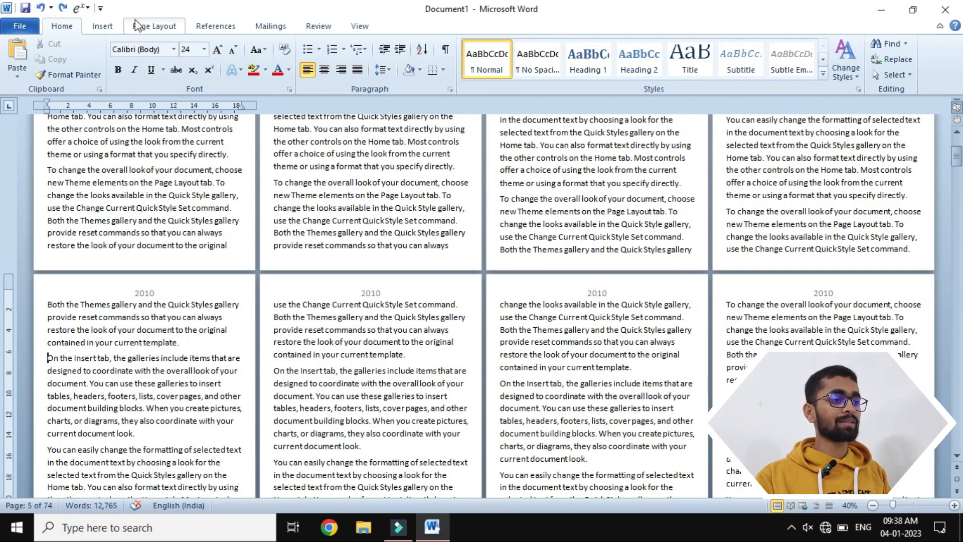
pyautogui.click(154, 26)
pyautogui.click(254, 44)
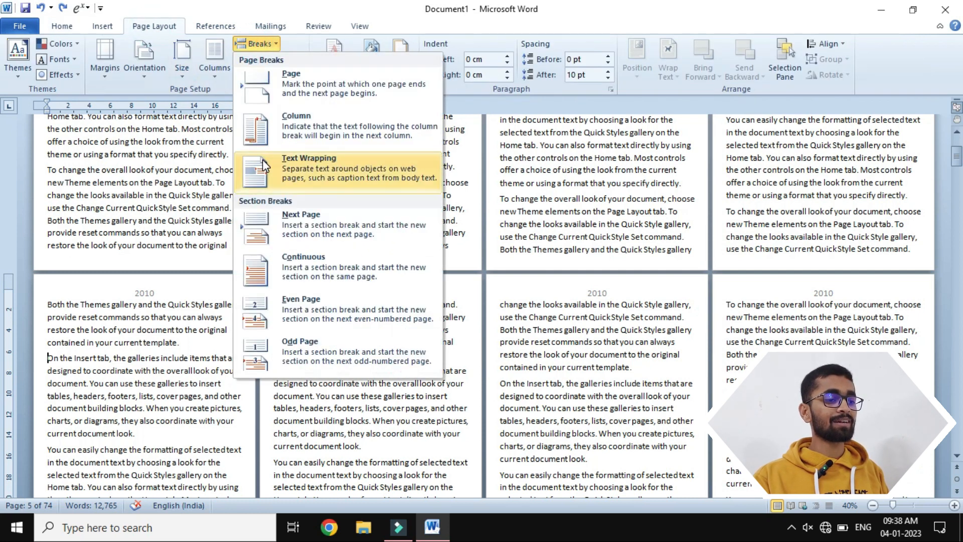
pyautogui.click(292, 263)
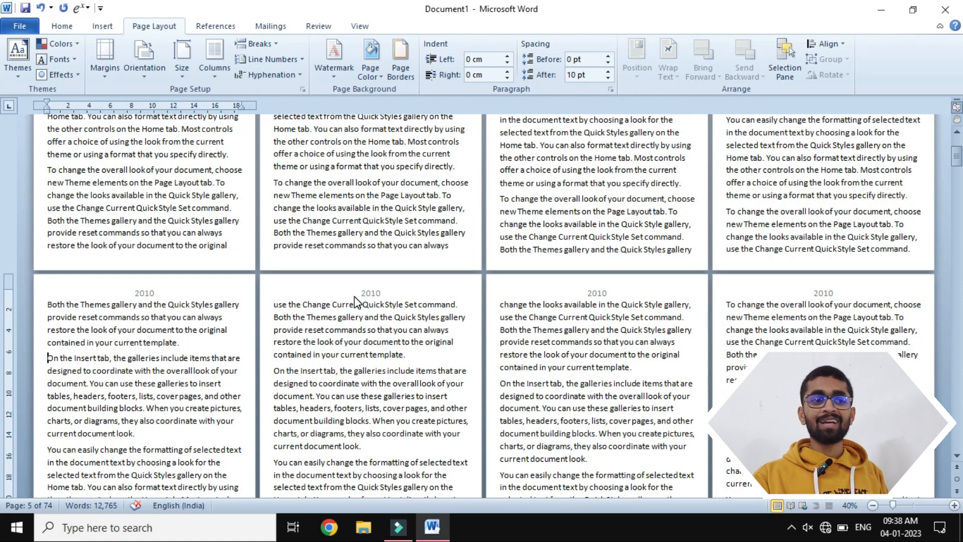
# - Open the headers and compare the section labels and header texts across pages 1 to 8
pyautogui.doubleClick(354, 280)
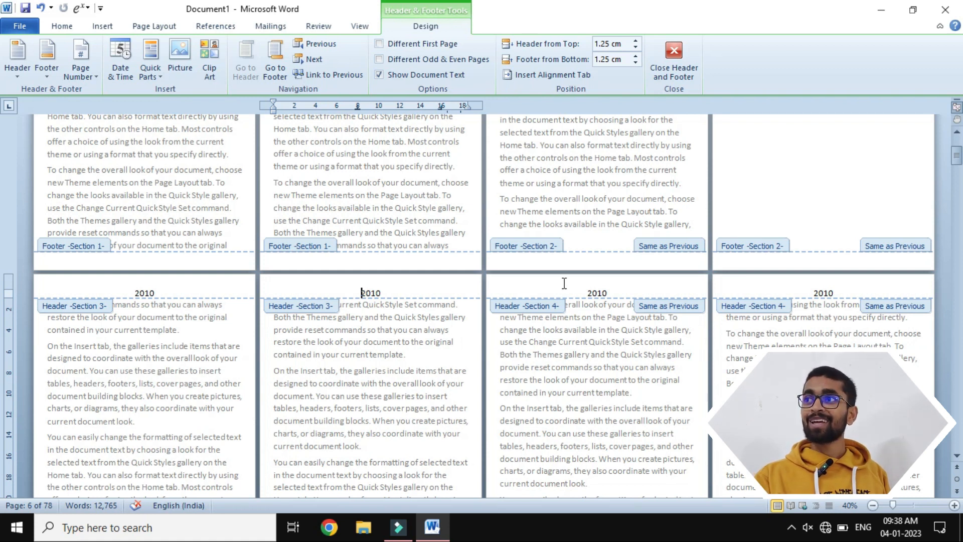
pyautogui.scroll(3, 564, 283)
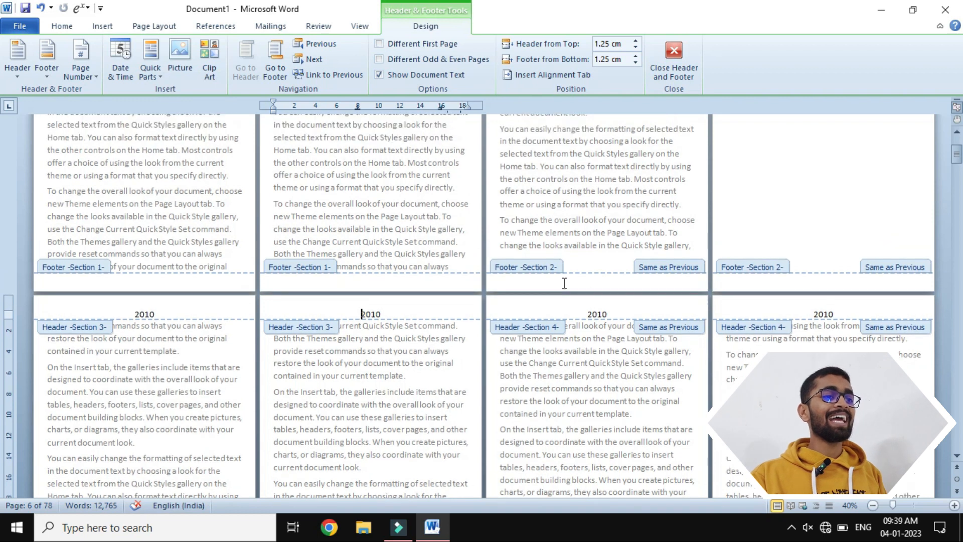
pyautogui.scroll(1, 563, 283)
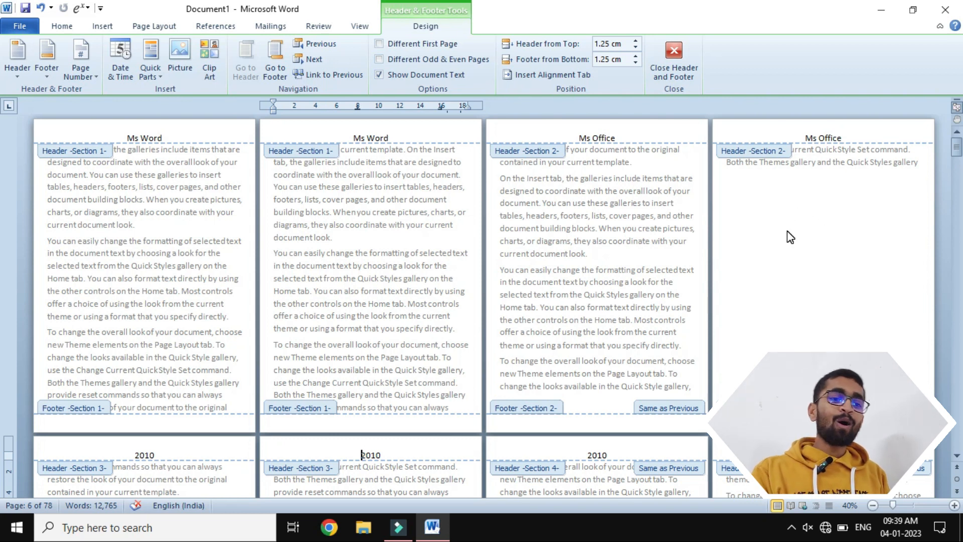
pyautogui.scroll(-3, 790, 237)
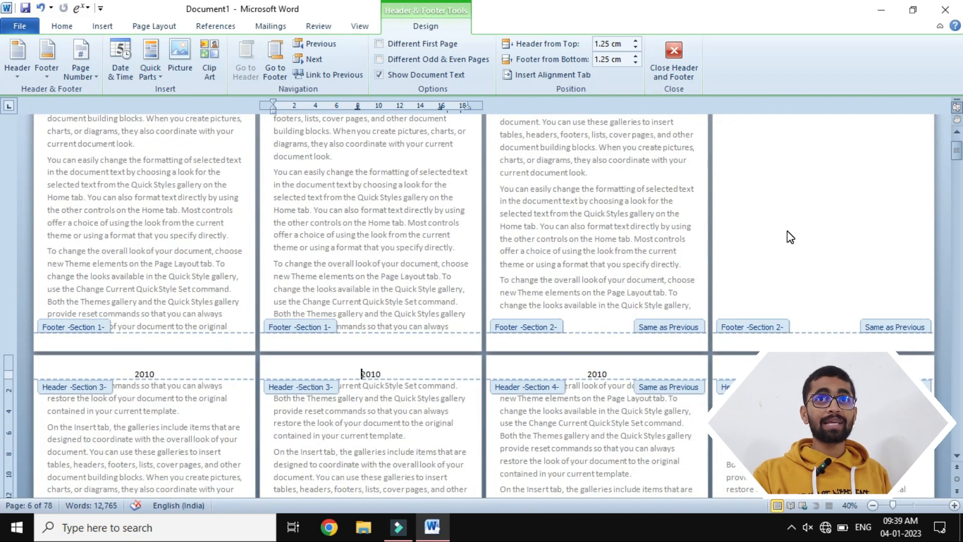
pyautogui.scroll(-2, 788, 196)
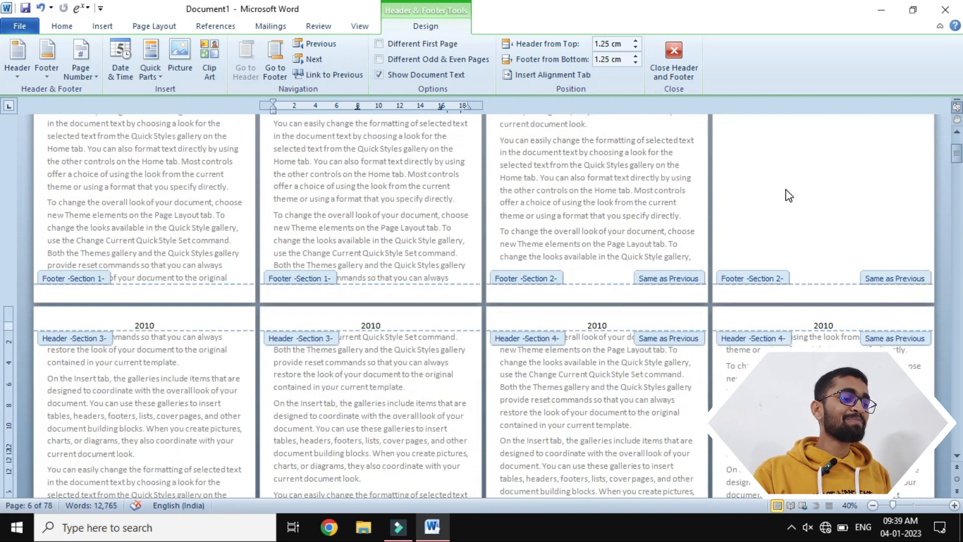
pyautogui.scroll(-2, 181, 391)
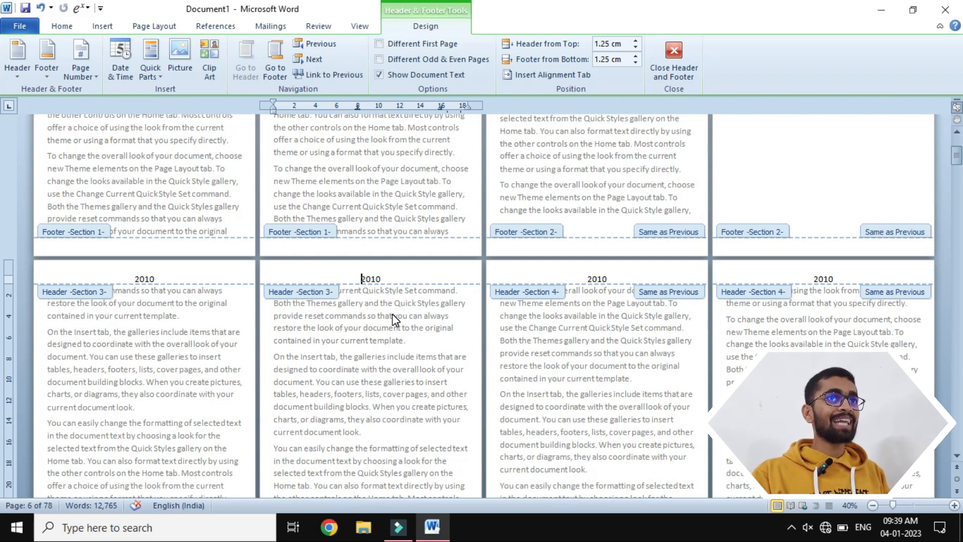
pyautogui.scroll(-1, 392, 314)
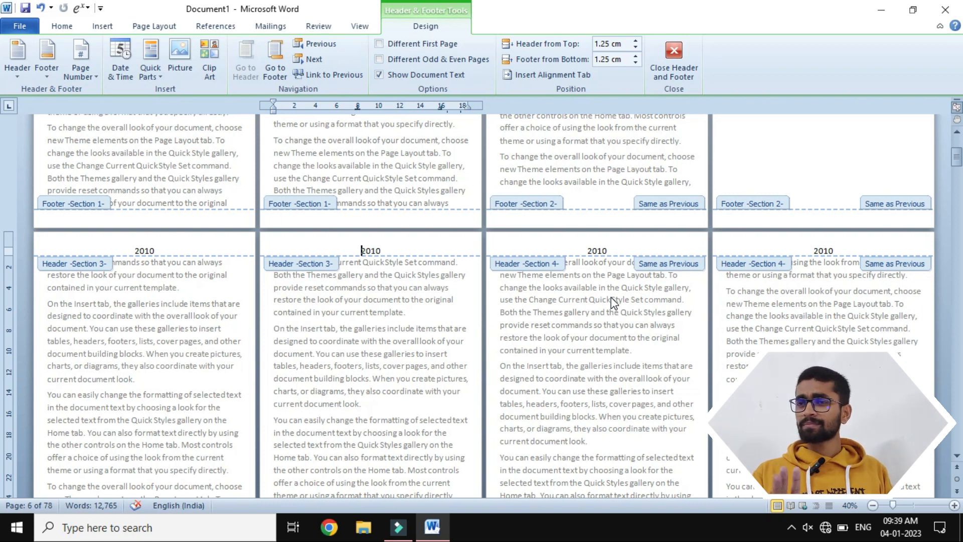
# - Unlink the Section 4 header on page 7 from the previous section
pyautogui.click(562, 241)
pyautogui.click(615, 251)
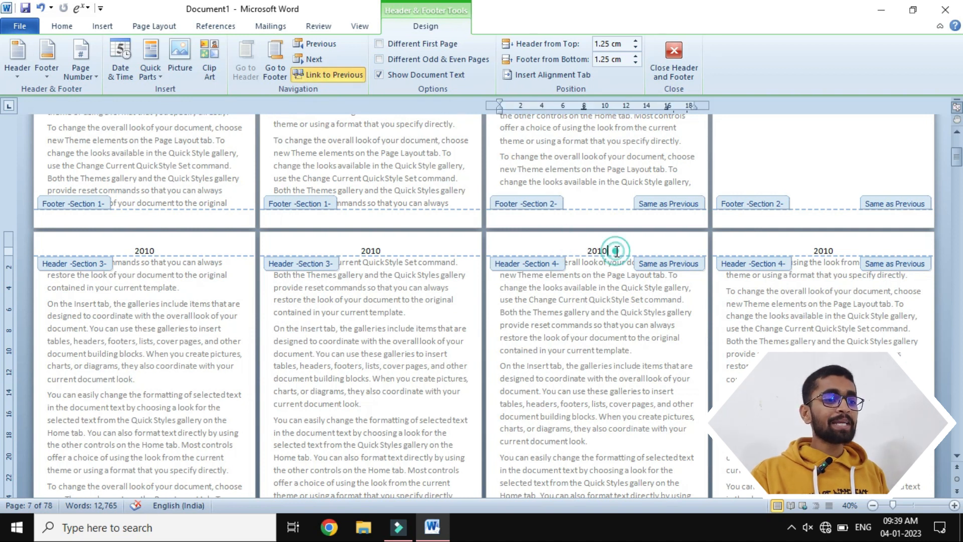
pyautogui.click(329, 75)
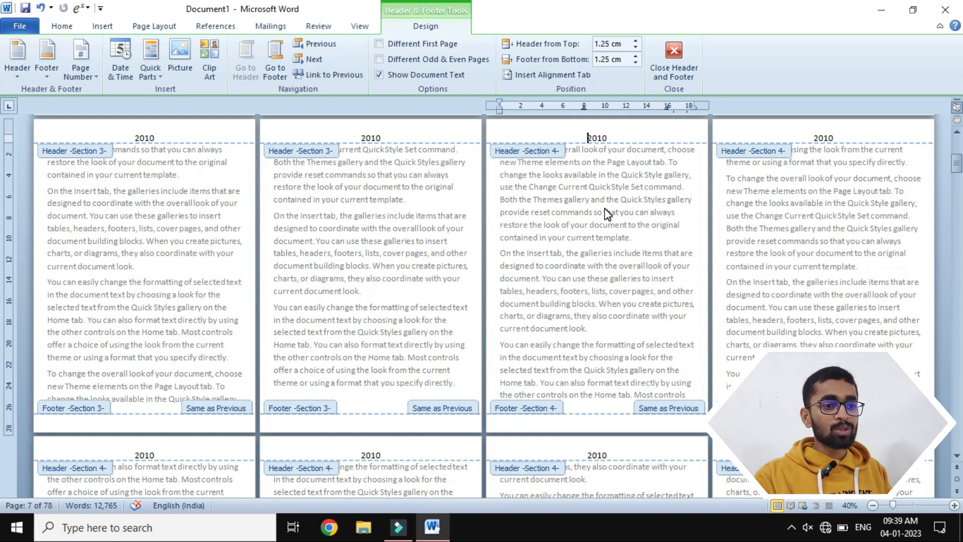
# - Change the Section 4 header text on page 7 to "2023" and check it against the earlier sections' headers
pyautogui.scroll(5, 606, 213)
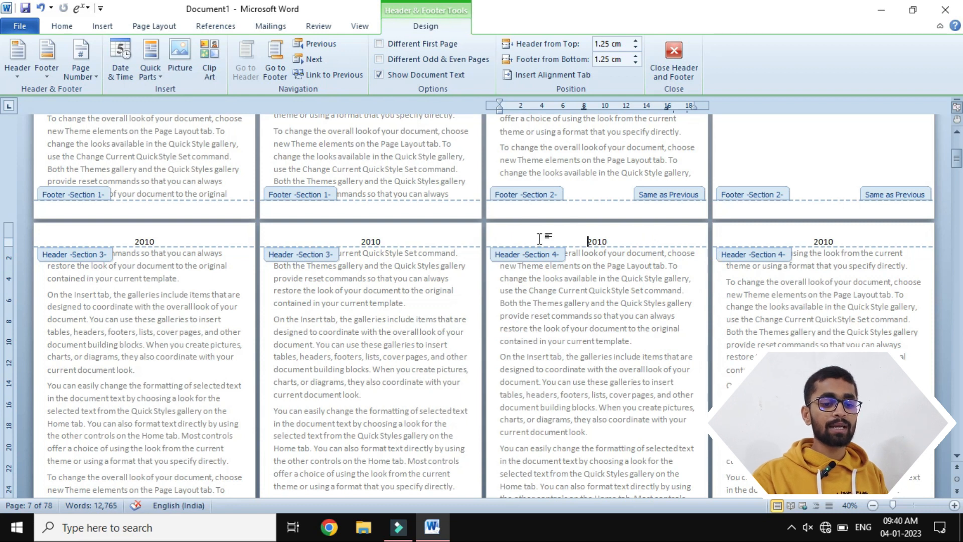
pyautogui.press('End')
pyautogui.press('BackSpace')
pyautogui.press('BackSpace')
pyautogui.press('BackSpace')
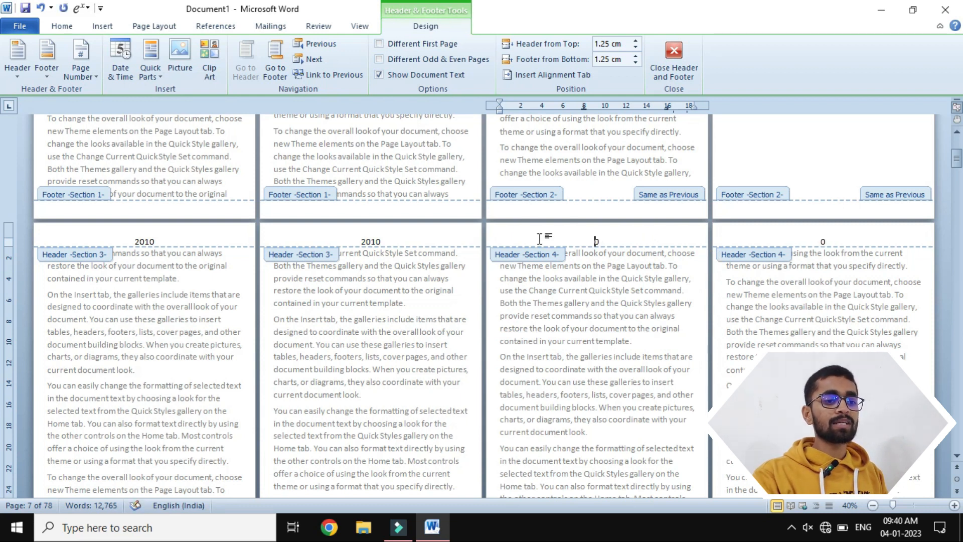
pyautogui.write('023')
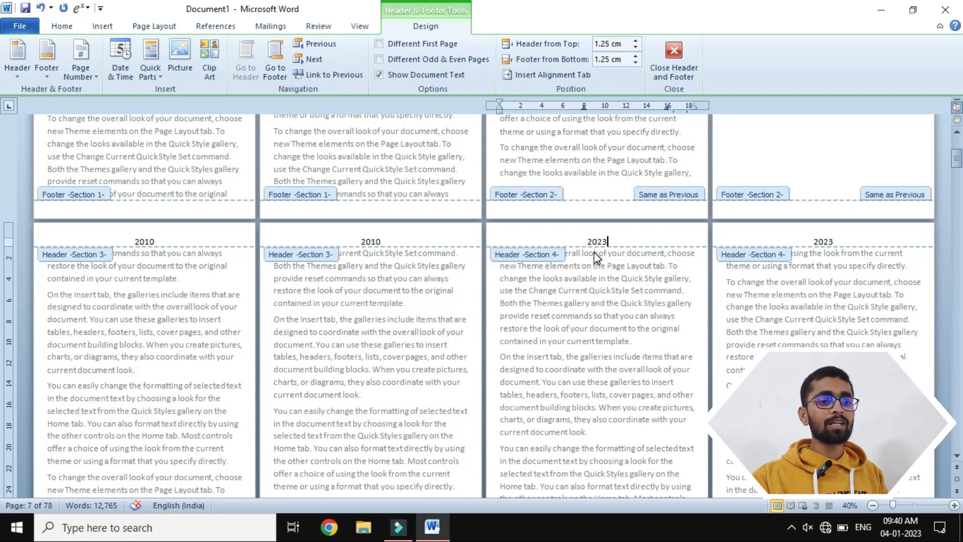
pyautogui.scroll(1, 594, 252)
pyautogui.scroll(3, 800, 279)
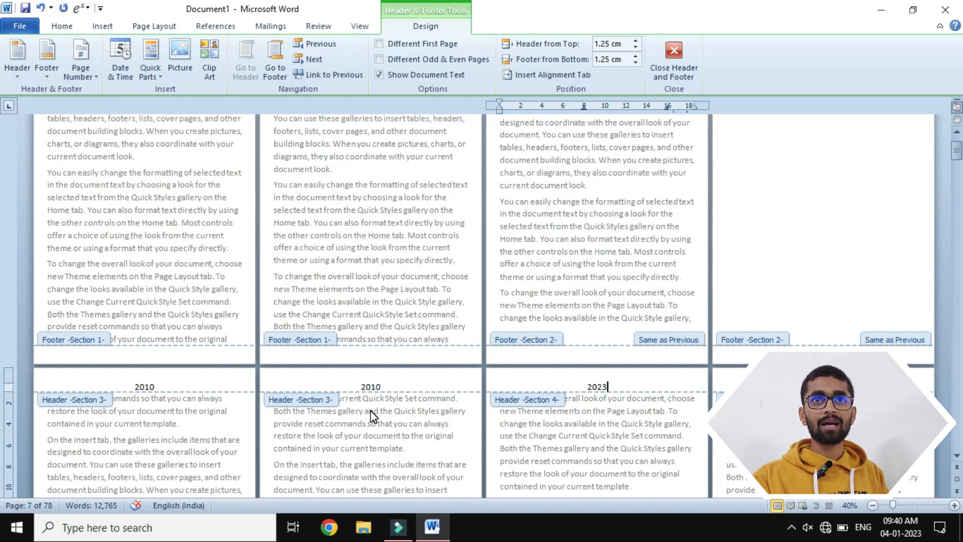
# - Close header editing and review the header texts on pages 1 to 8 around the page 5 section break
pyautogui.click(674, 63)
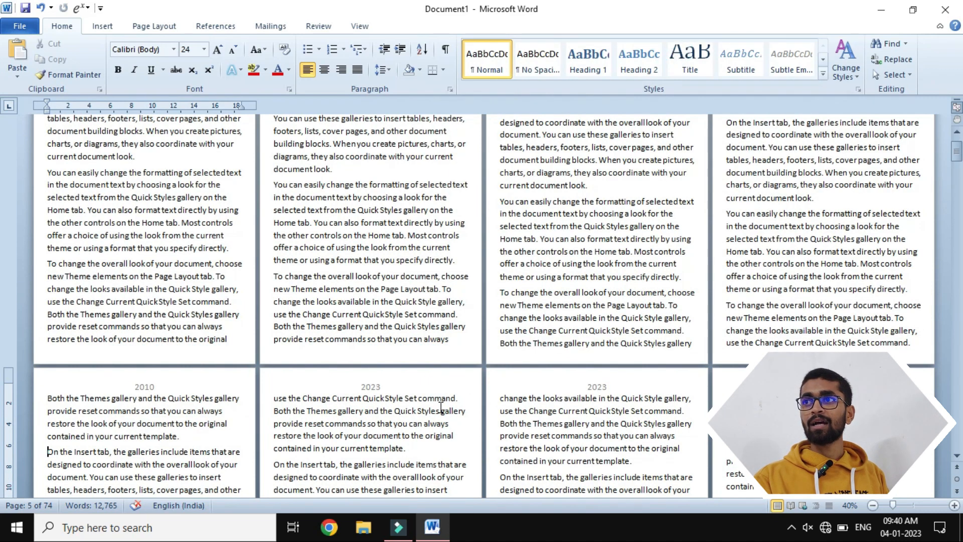
pyautogui.scroll(2, 372, 324)
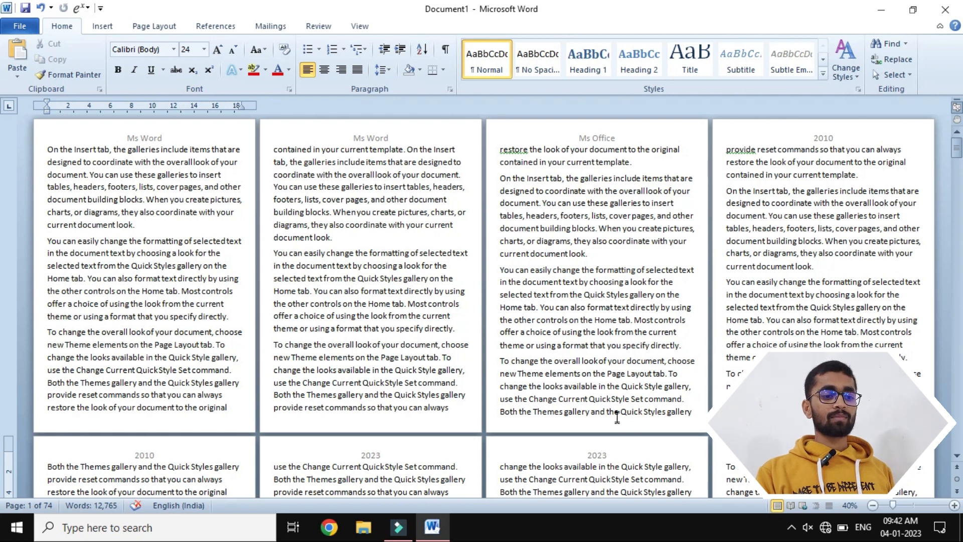
pyautogui.scroll(-1, 615, 417)
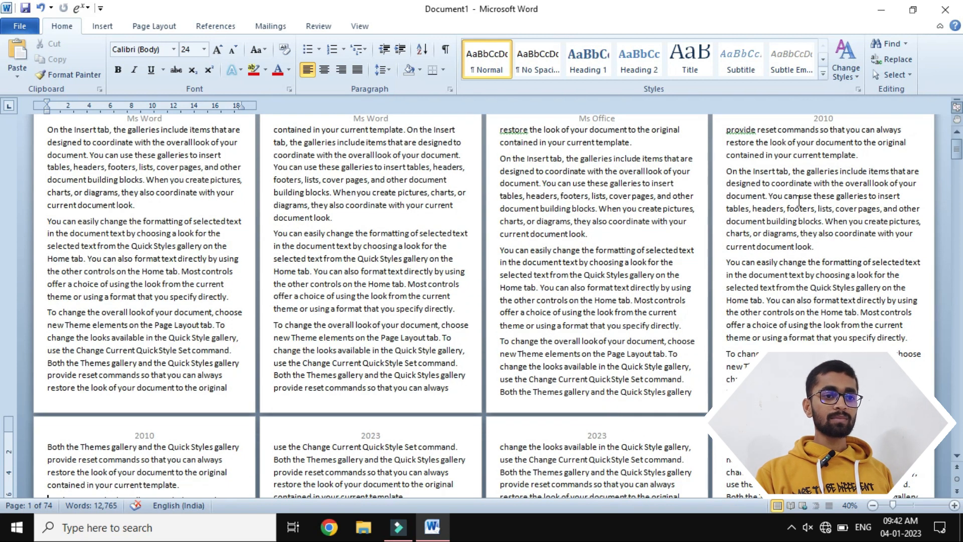
pyautogui.scroll(1, 856, 136)
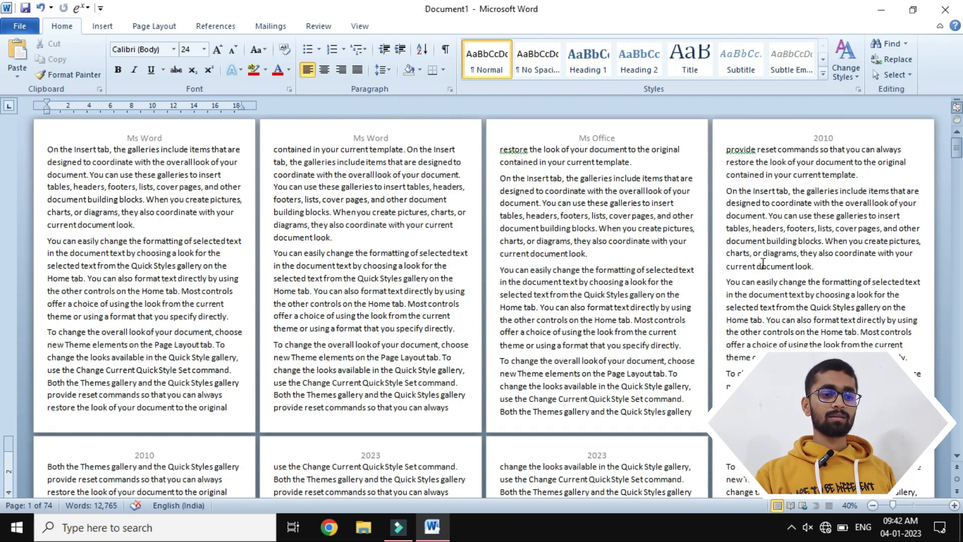
pyautogui.scroll(-3, 394, 410)
pyautogui.scroll(-5, 393, 410)
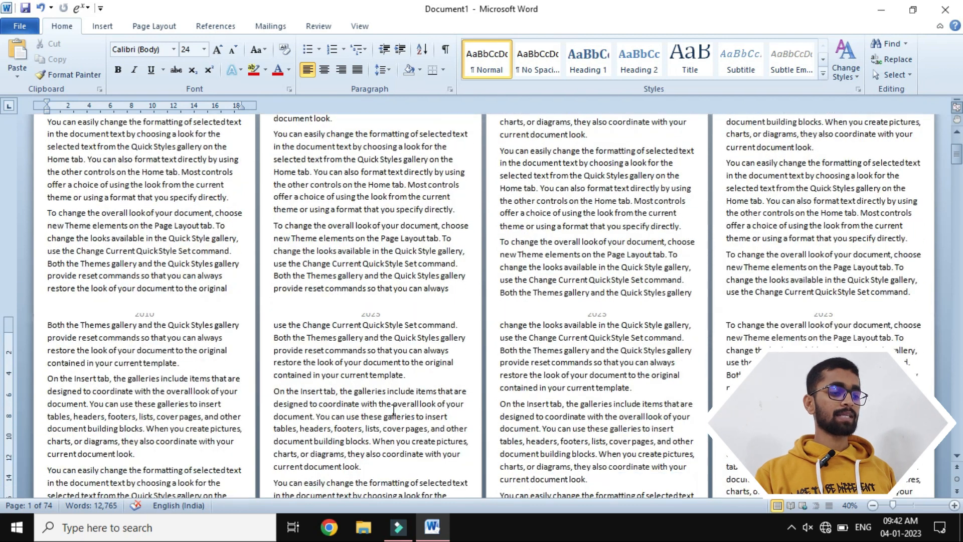
pyautogui.click(47, 377)
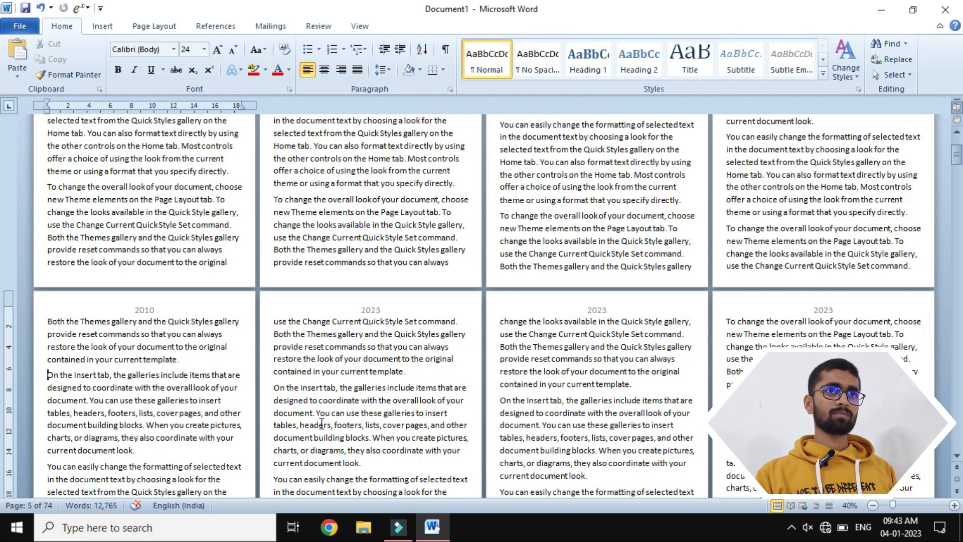
pyautogui.scroll(5, 322, 423)
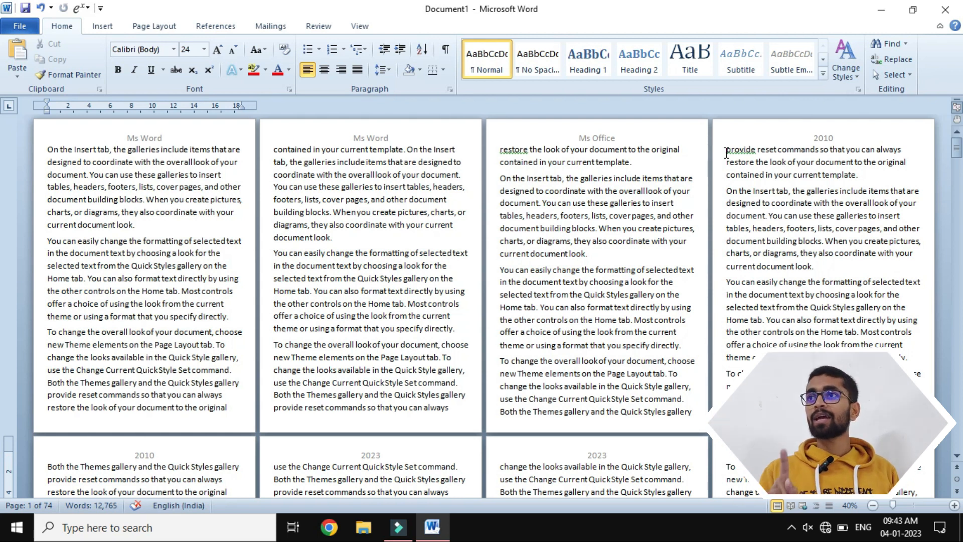
# - Open the page 4 header, compare the section labels and header texts on pages 1 to 8, and close header editing
pyautogui.doubleClick(739, 131)
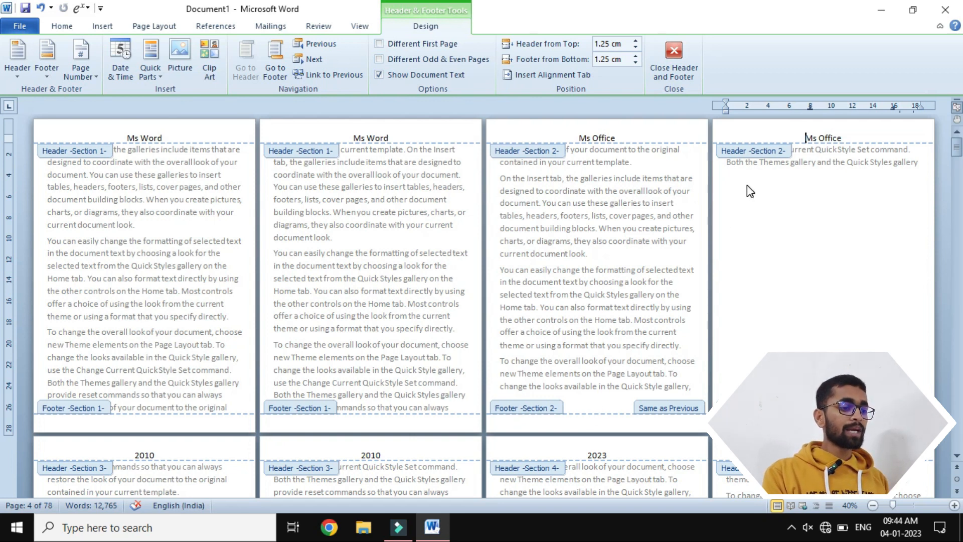
pyautogui.scroll(-1, 747, 185)
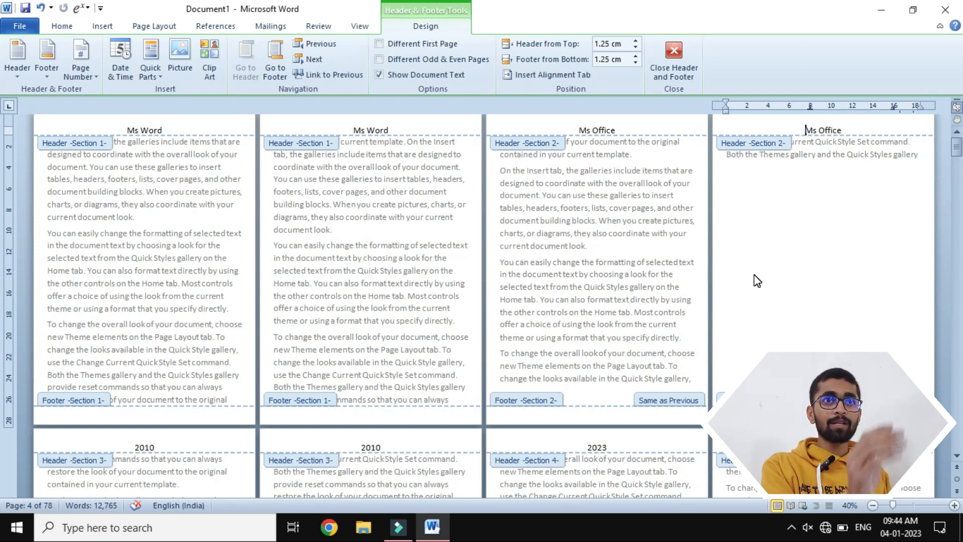
pyautogui.scroll(-1, 754, 274)
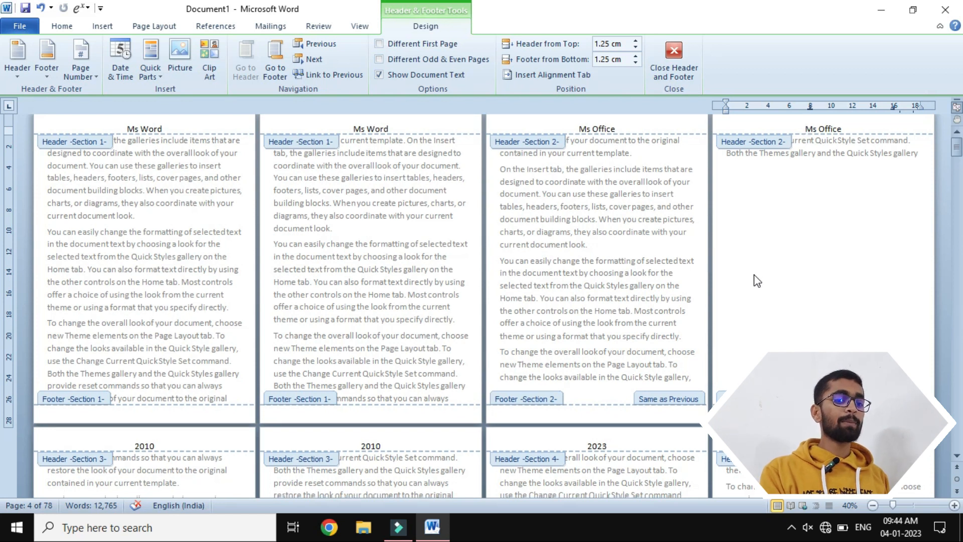
pyautogui.scroll(-1, 753, 275)
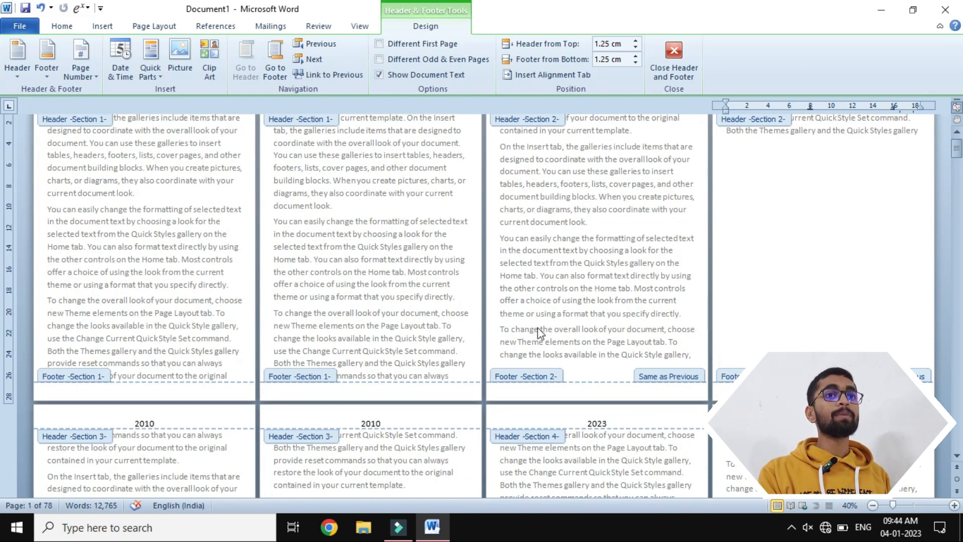
pyautogui.scroll(1, 690, 260)
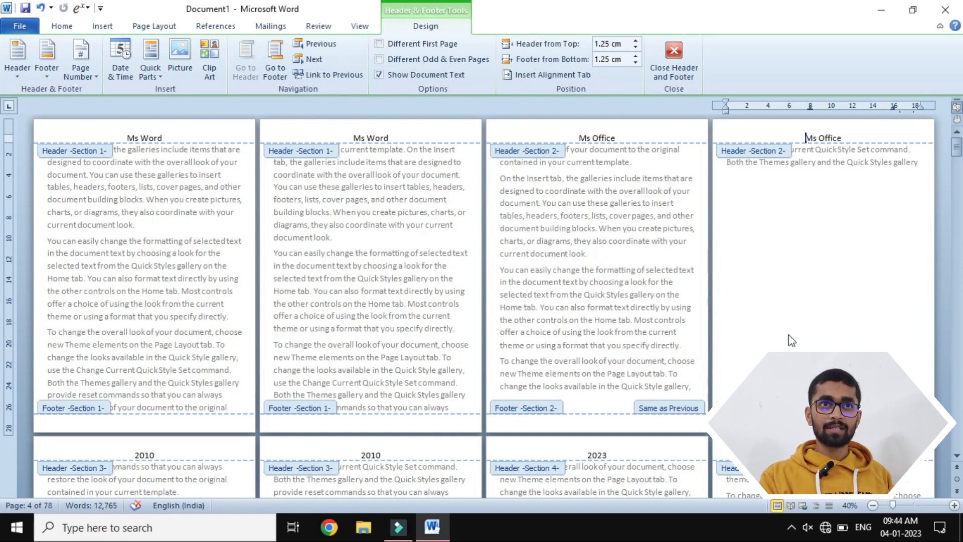
pyautogui.scroll(-1, 787, 340)
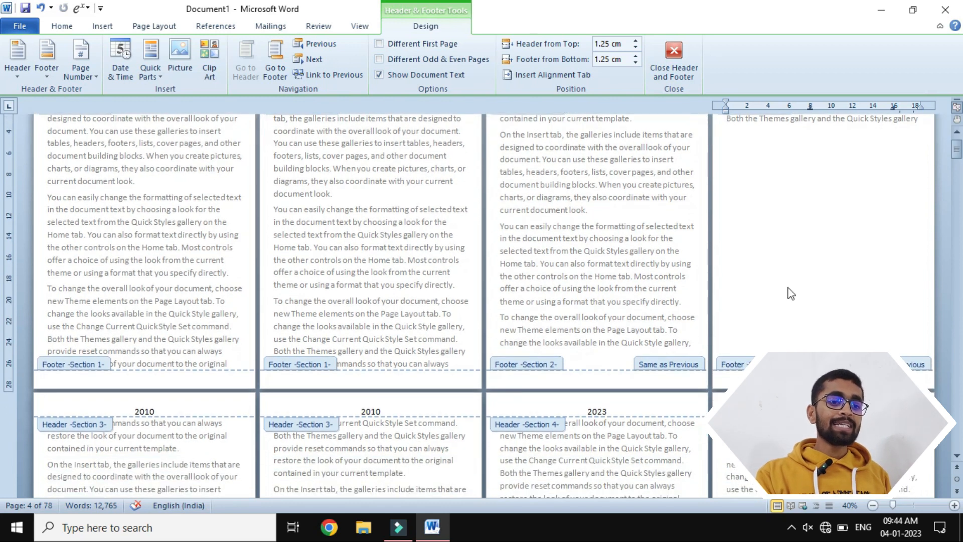
pyautogui.scroll(-1, 787, 216)
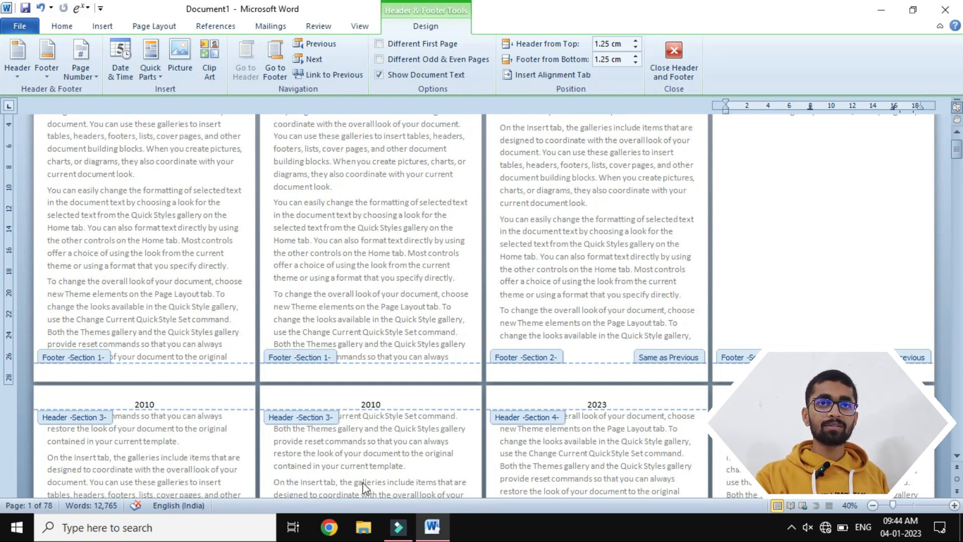
pyautogui.scroll(-1, 362, 483)
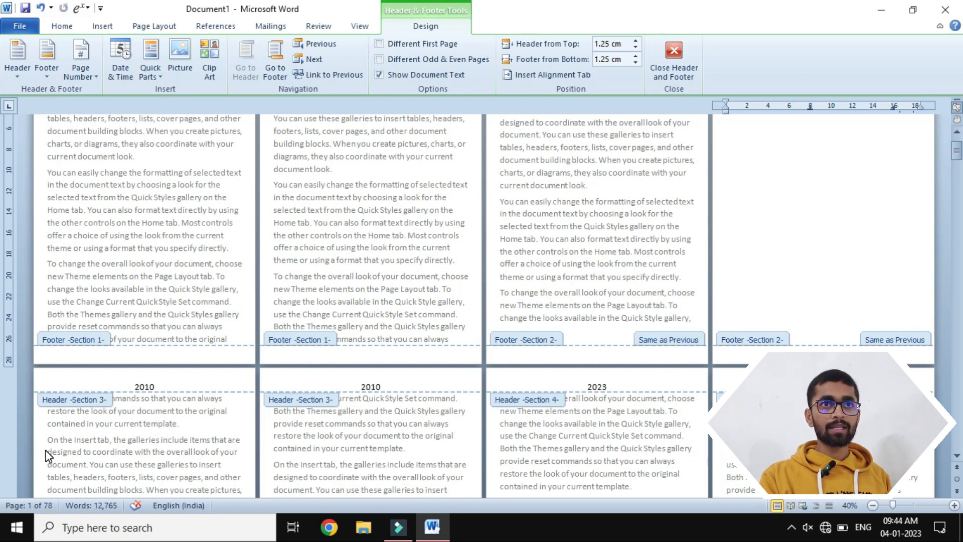
pyautogui.click(685, 50)
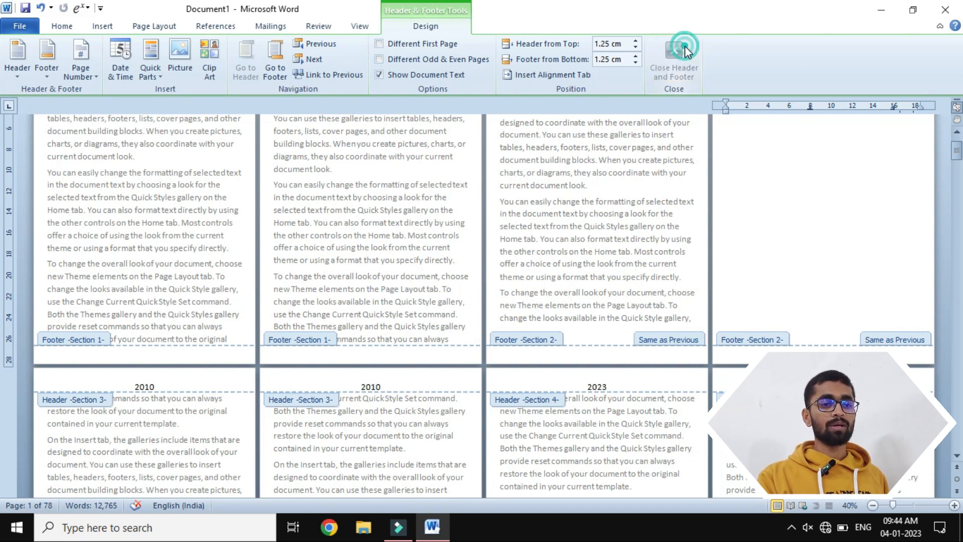
# - Recheck the header texts in the body view, inspect the page 6 header's section label, and close header editing
pyautogui.scroll(1, 239, 192)
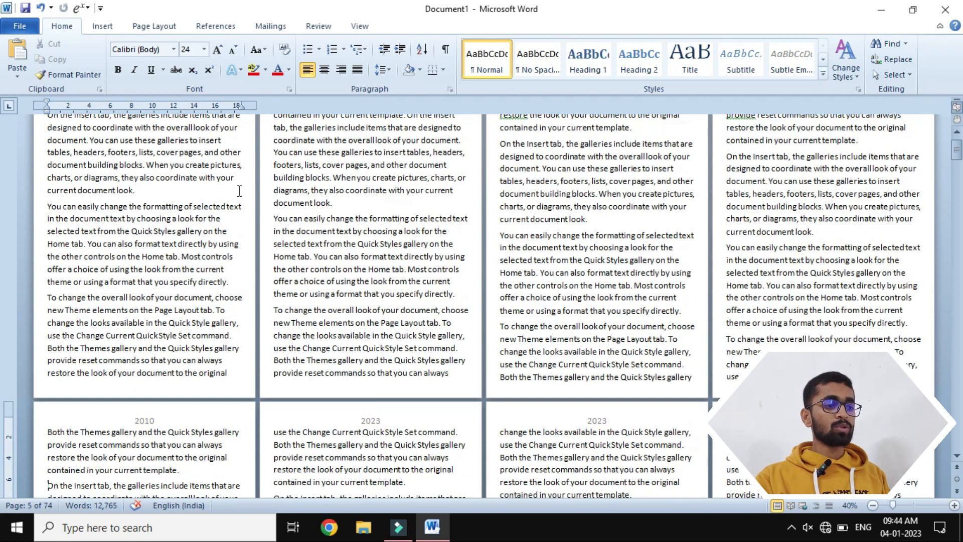
pyautogui.scroll(1, 239, 191)
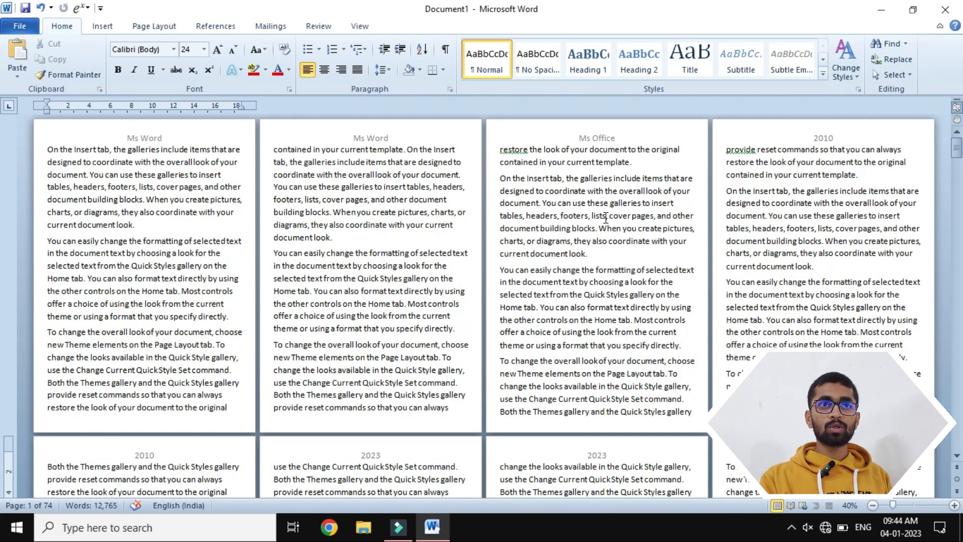
pyautogui.scroll(-1, 788, 223)
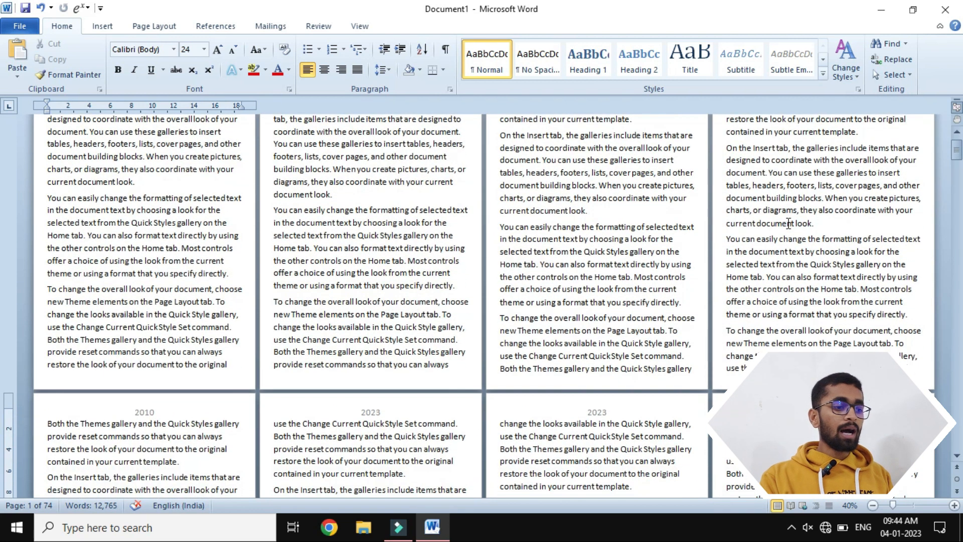
pyautogui.scroll(-2, 138, 362)
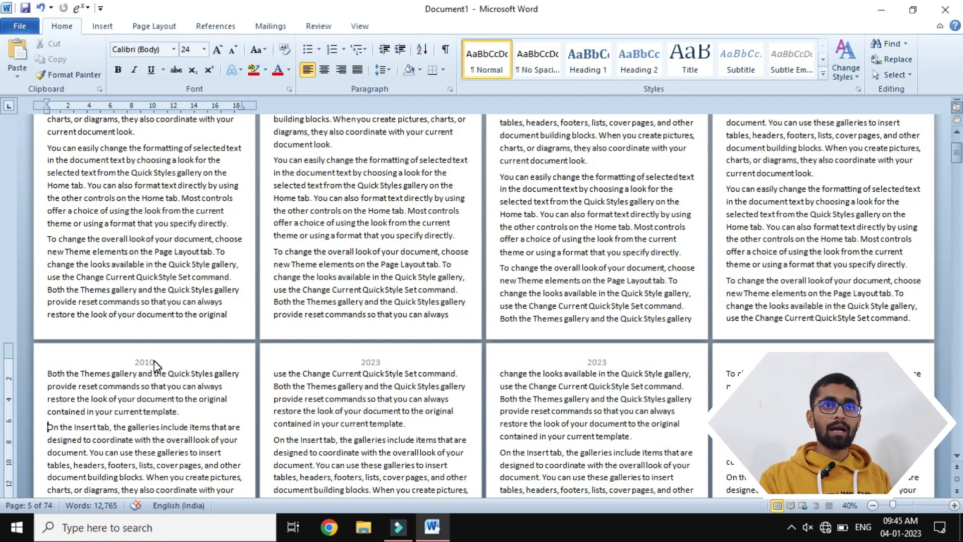
pyautogui.doubleClick(345, 359)
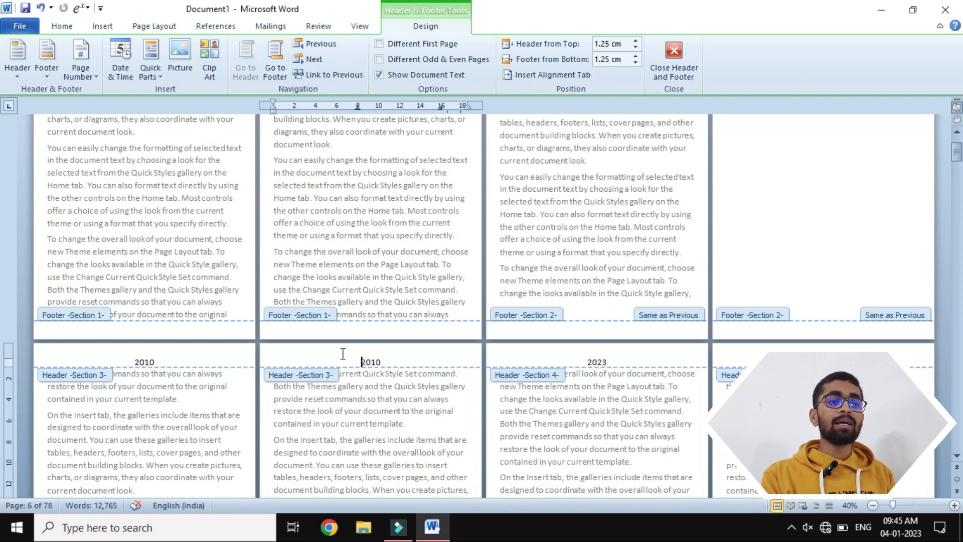
pyautogui.click(664, 55)
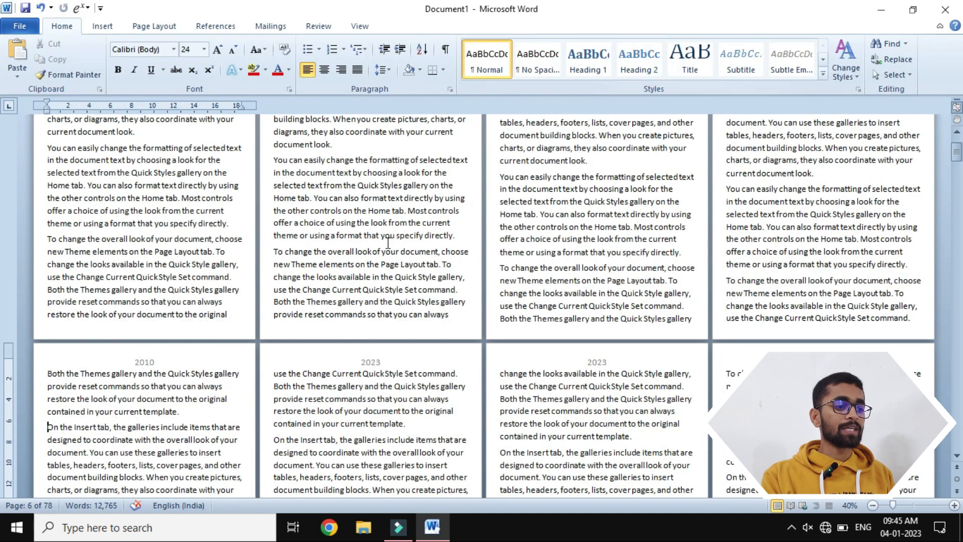
# - Open the page 7 header, examine the Section 3 and Section 4 labels on the surrounding pages, and close header editing
pyautogui.scroll(-1, 388, 243)
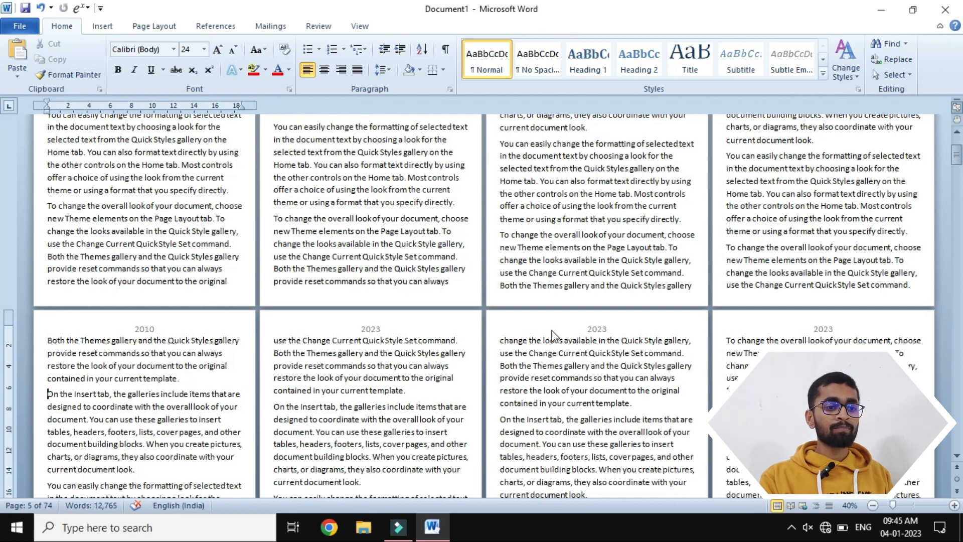
pyautogui.doubleClick(543, 314)
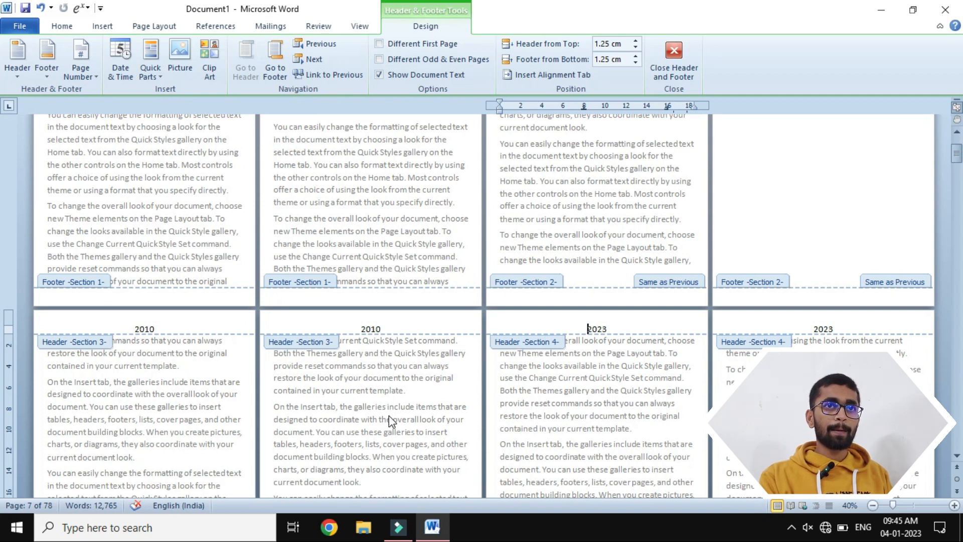
pyautogui.scroll(-1, 389, 415)
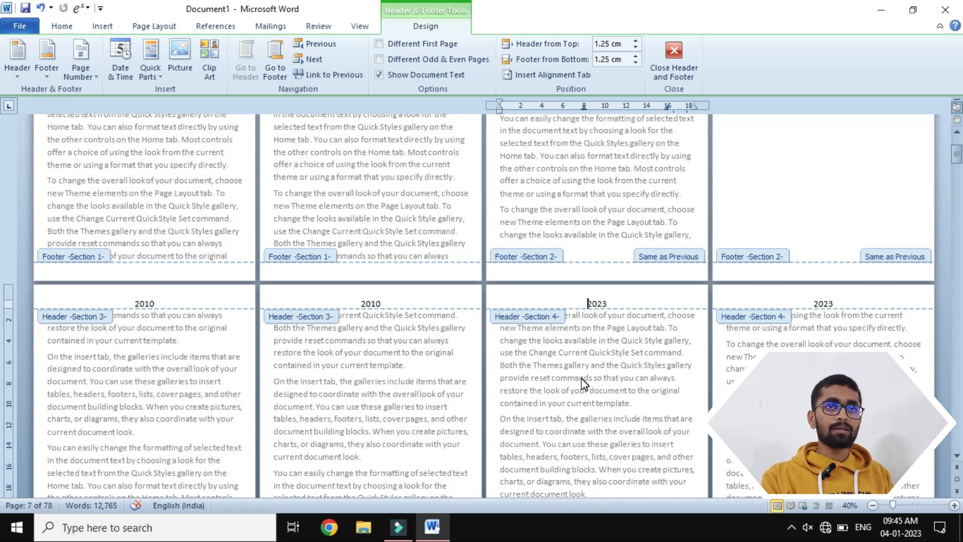
pyautogui.scroll(-3, 583, 383)
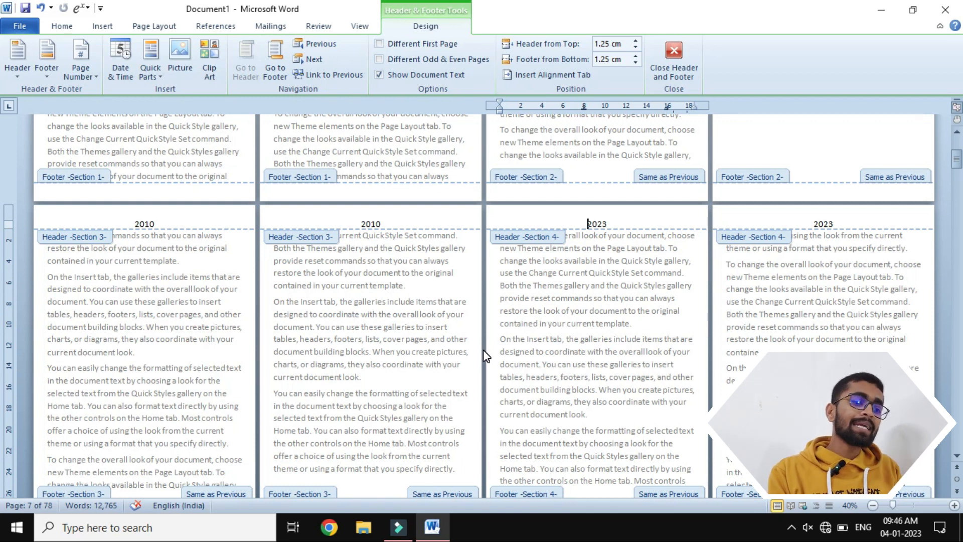
pyautogui.scroll(-3, 483, 350)
pyautogui.scroll(-2, 483, 350)
pyautogui.scroll(4, 483, 350)
pyautogui.scroll(1, 483, 350)
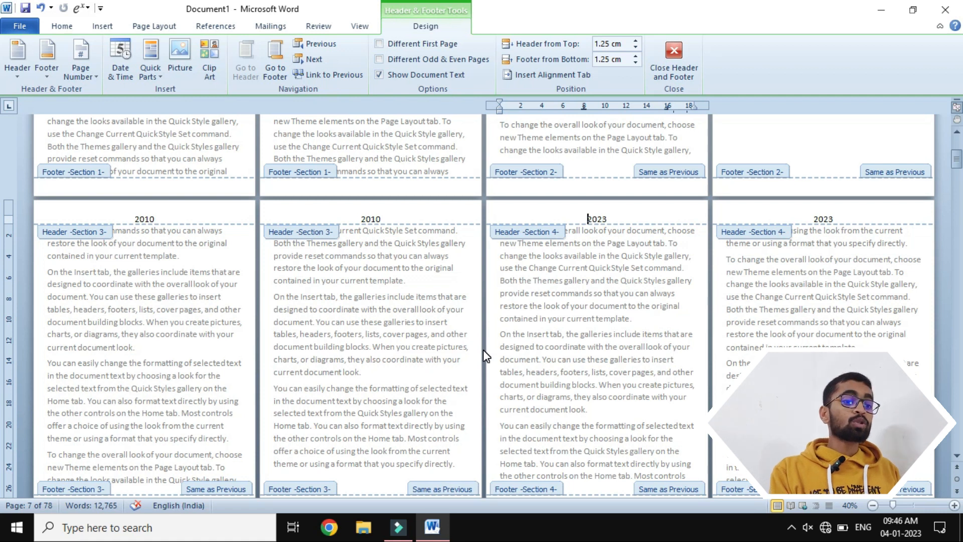
pyautogui.click(667, 48)
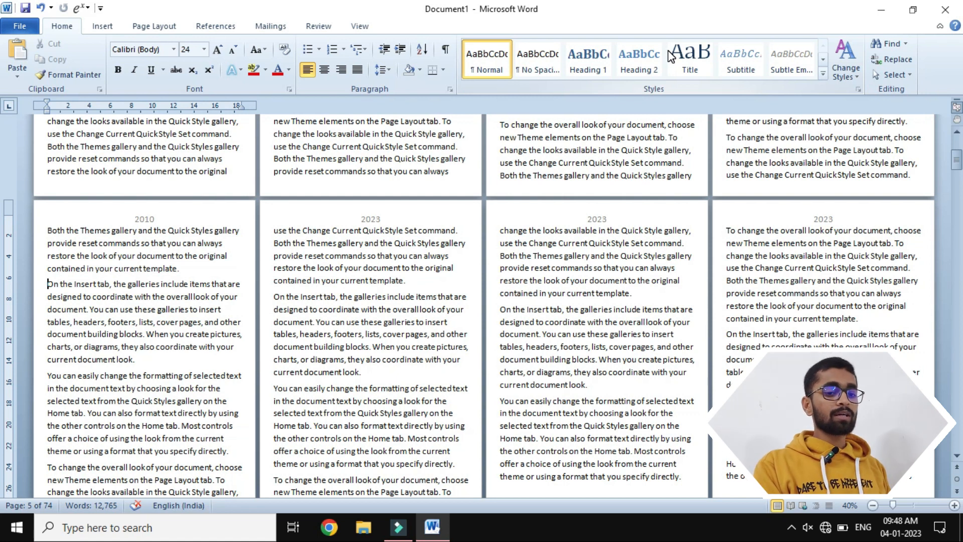
# - Create a new blank document, zoom in to 70%, and generate sample paragraphs with =rand()
pyautogui.hotkey('ctrl', 'n')
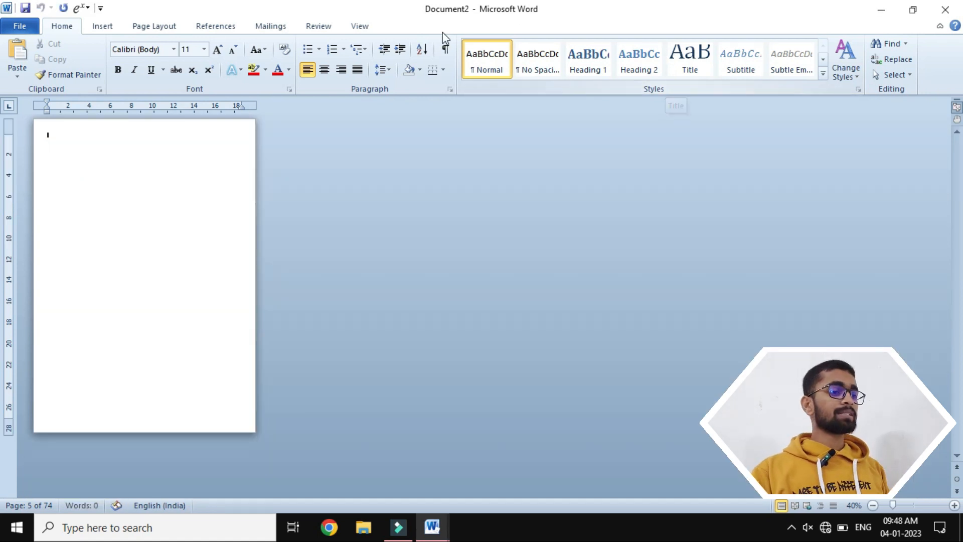
pyautogui.scroll(3, 284, 161)
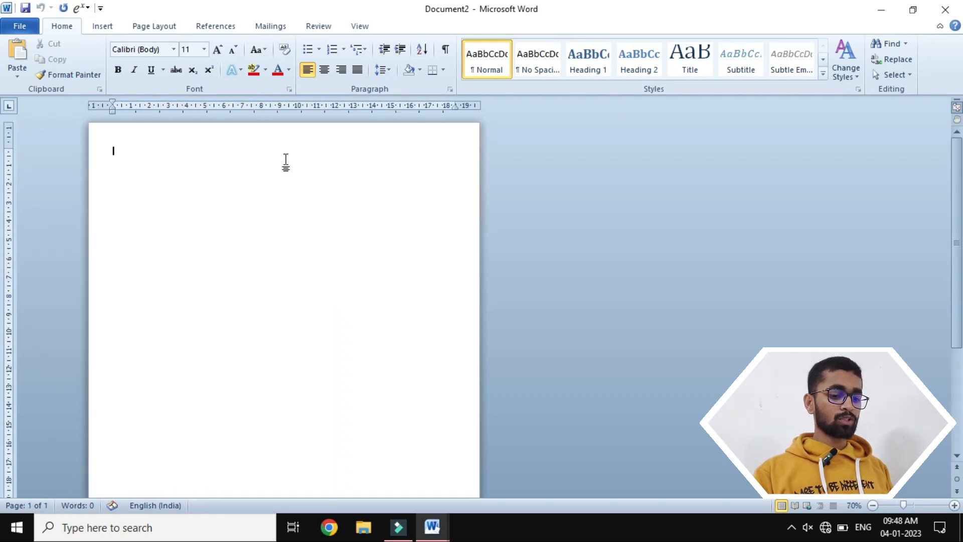
pyautogui.write('=rand(')
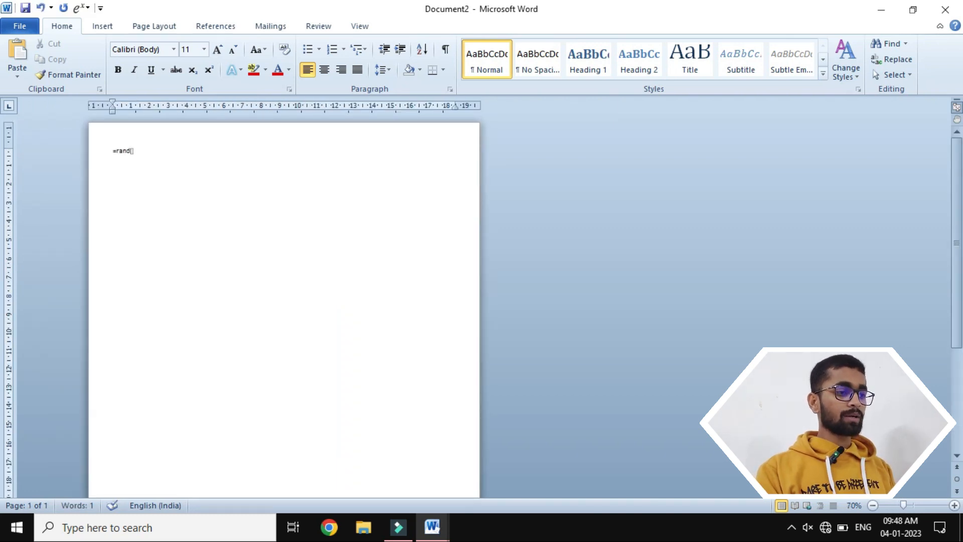
pyautogui.write(')')
pyautogui.press('Return')
# - Select all the sample text and enlarge its font size to 18
pyautogui.hotkey('ctrl', 'a')
pyautogui.hotkey('ctrl', 'c')
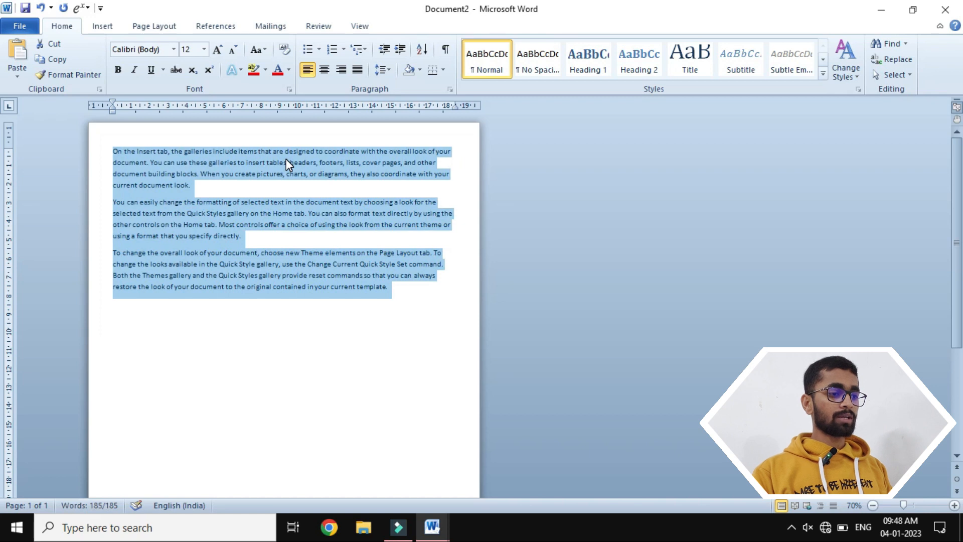
pyautogui.hotkey('ctrl', 'shift', '.')
pyautogui.hotkey('ctrl', 'shift', '.')
pyautogui.hotkey('ctrl', 'shift', '.')
# - Paste the sample paragraphs repeatedly to extend the new document over several pages
pyautogui.hotkey('ctrl', 'v')
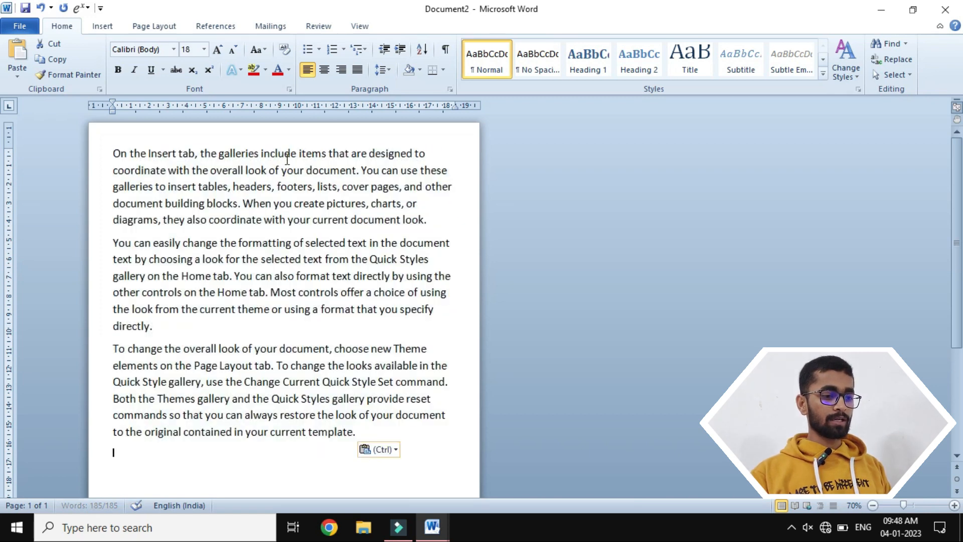
pyautogui.hotkey('ctrl', 'v')
pyautogui.hotkey('ctrl', 'v')
pyautogui.hotkey('ctrl', 'v')
pyautogui.hotkey('ctrl', 'v')
pyautogui.hotkey('ctrl', 'v')
pyautogui.hotkey('ctrl', 'v')
pyautogui.hotkey('ctrl', 'v')
pyautogui.hotkey('ctrl', 'v')
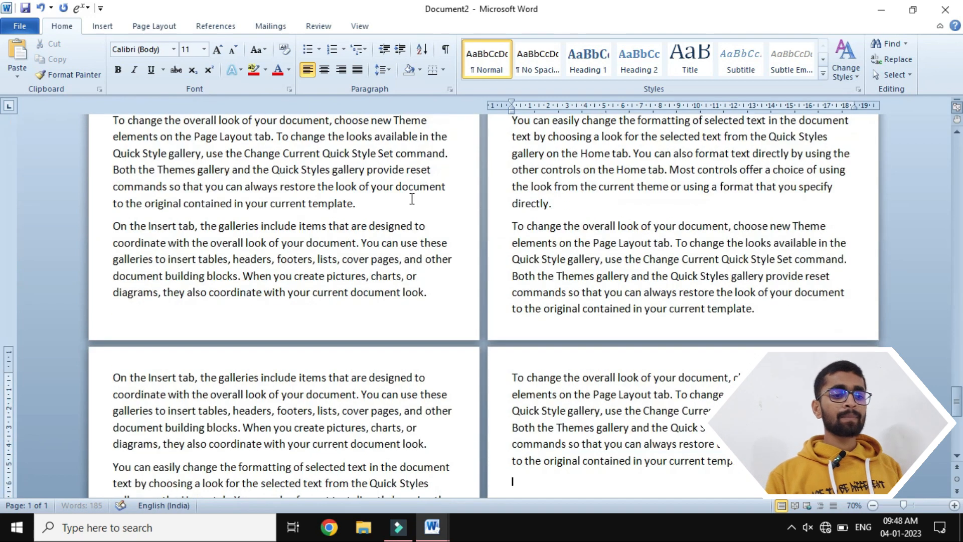
pyautogui.scroll(20, 411, 199)
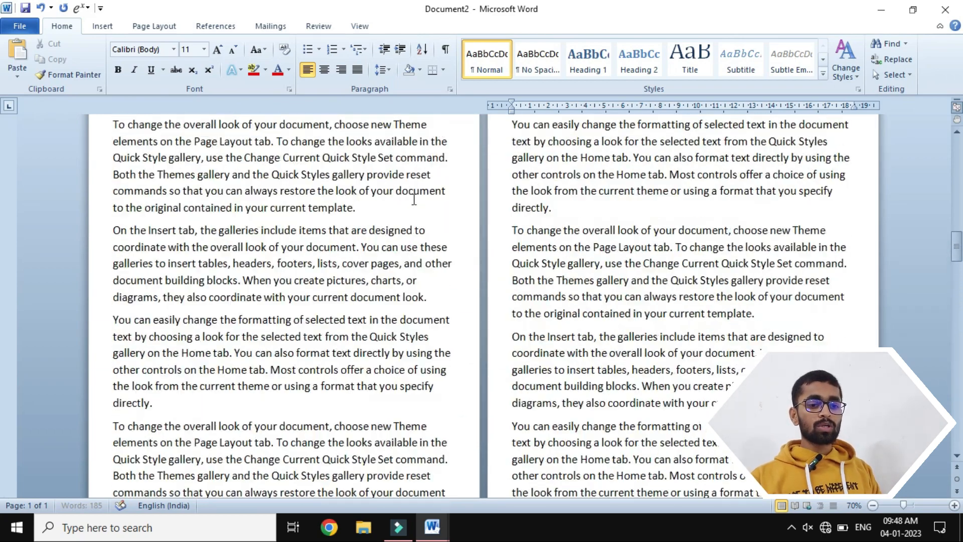
# - Zoom the document out to 40% and add page numbers at the top of every page in the Plain Number 2 style
pyautogui.scroll(5, 413, 199)
pyautogui.scroll(5, 541, 219)
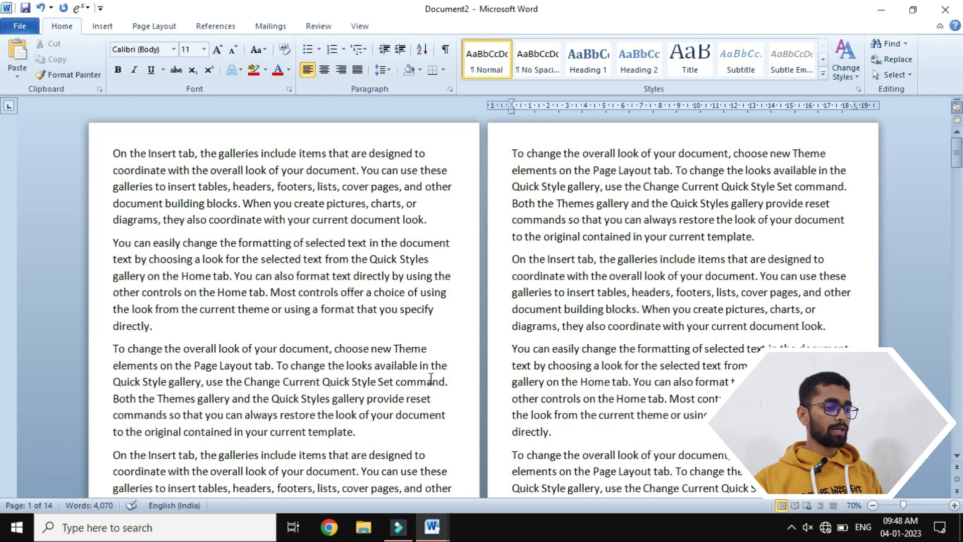
pyautogui.click(873, 505)
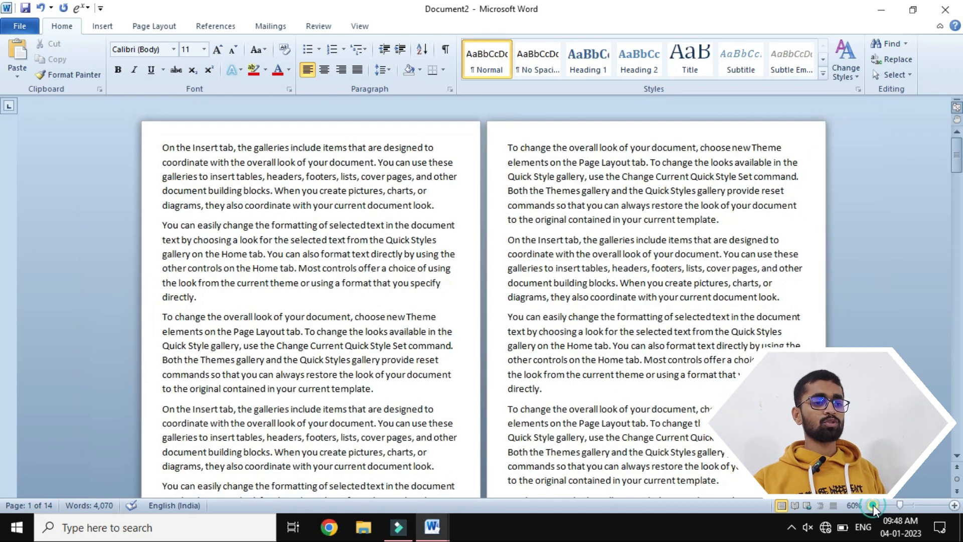
pyautogui.click(873, 505)
pyautogui.click(872, 505)
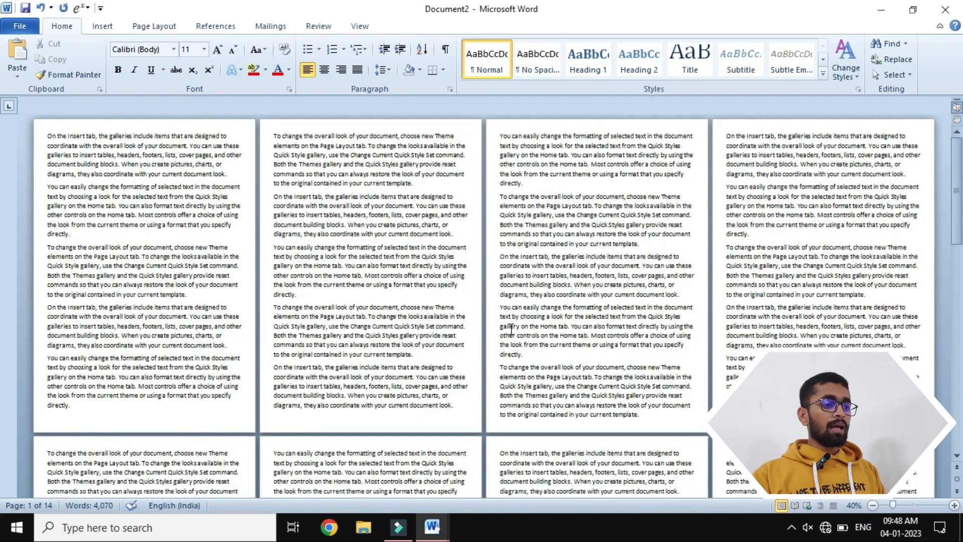
pyautogui.click(103, 28)
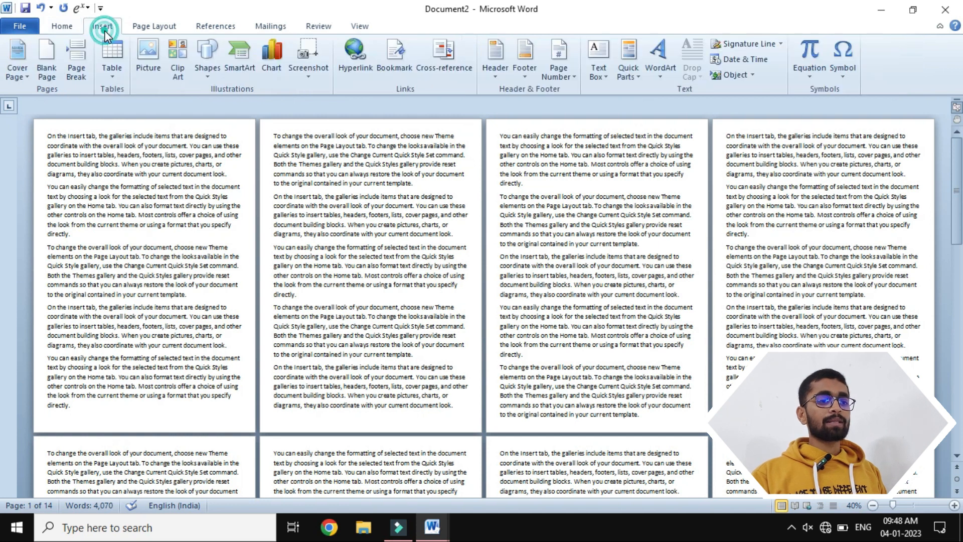
pyautogui.click(559, 68)
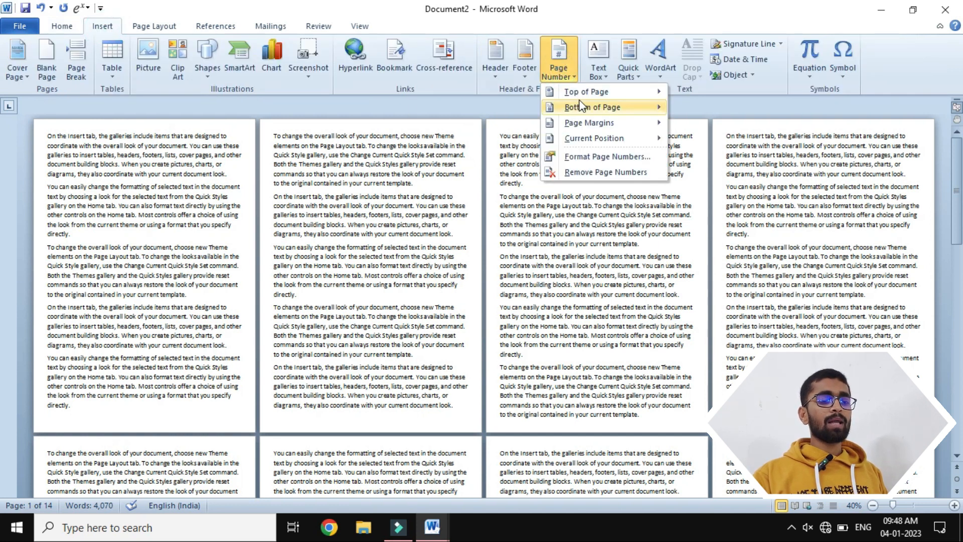
pyautogui.moveTo(632, 92)
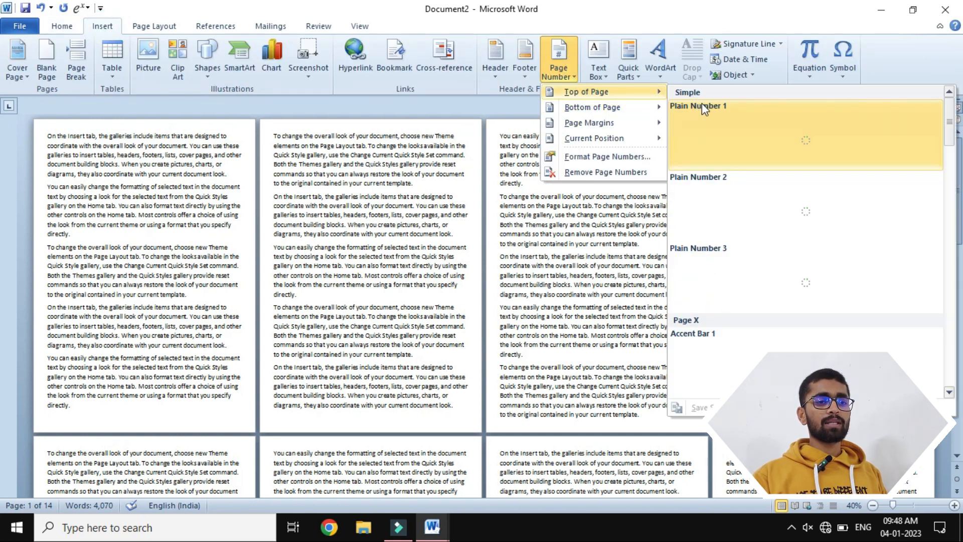
pyautogui.click(702, 191)
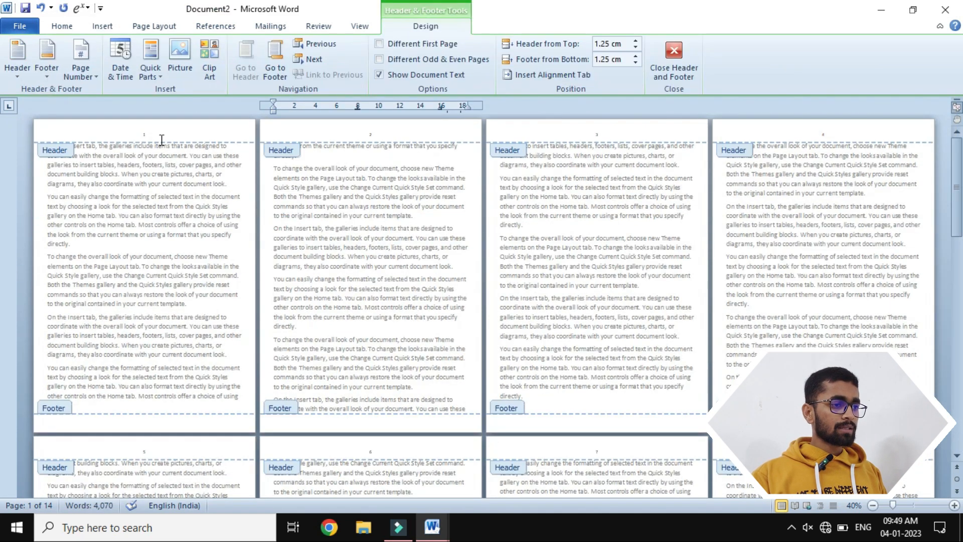
# - Enlarge the page number in the page 1 header, close header editing, and check the numbering through the pages
pyautogui.click(151, 130)
pyautogui.hotkey('ctrl', 'shift', '.')
pyautogui.hotkey('ctrl', 'shift', '.')
pyautogui.hotkey('ctrl', 'shift', '.')
pyautogui.hotkey('ctrl', 'shift', '.')
pyautogui.hotkey('ctrl', 'shift', '.')
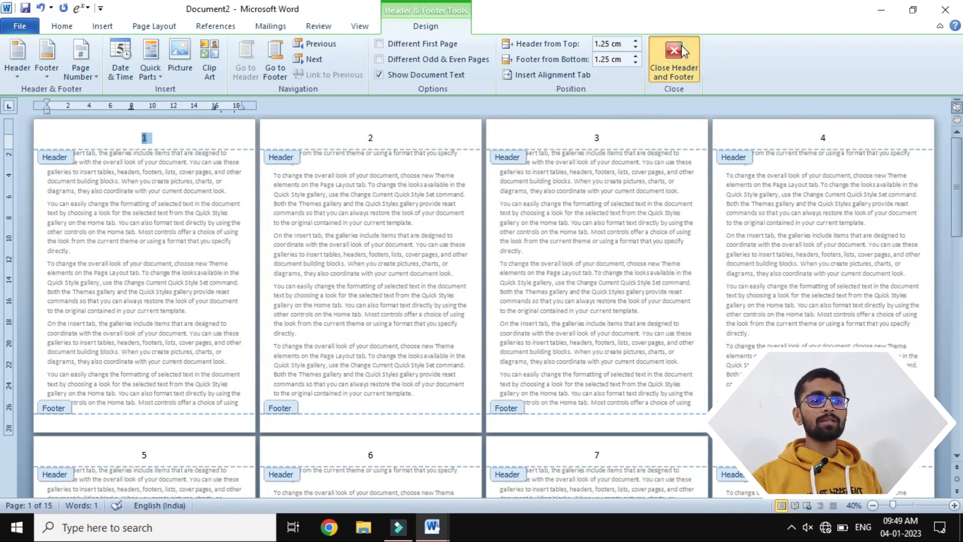
pyautogui.click(673, 50)
pyautogui.scroll(-5, 531, 306)
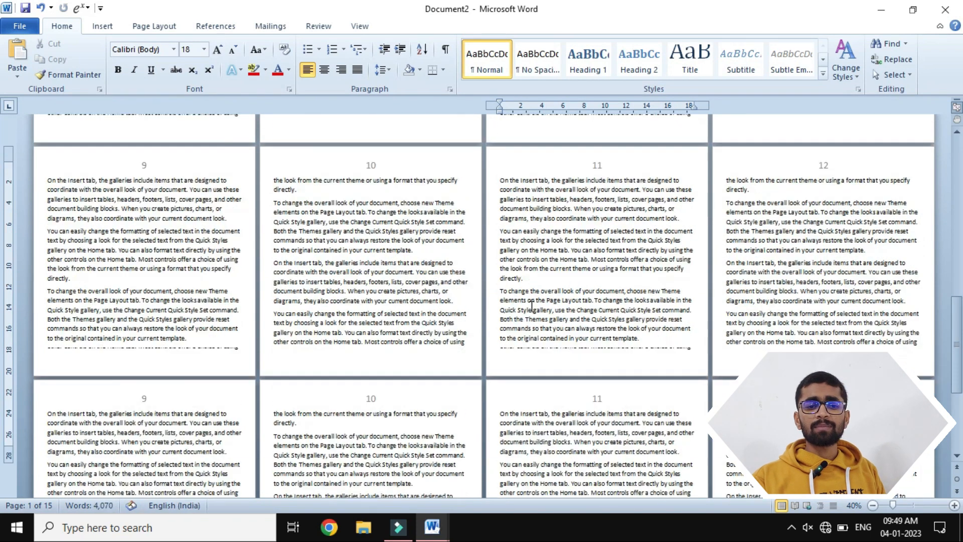
pyautogui.scroll(6, 532, 306)
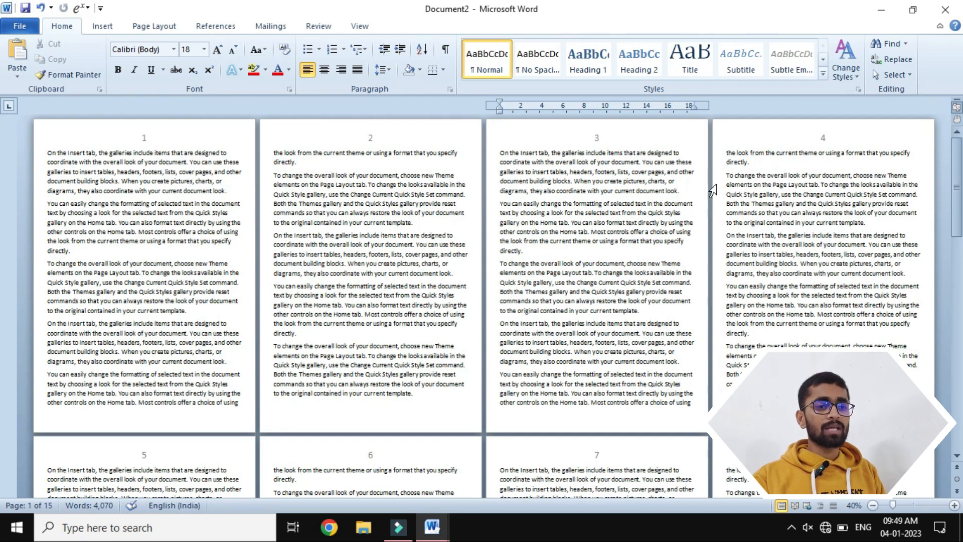
# - Try to restart the page numbering at 10 from the beginning of page 5, and undo it
pyautogui.click(724, 158)
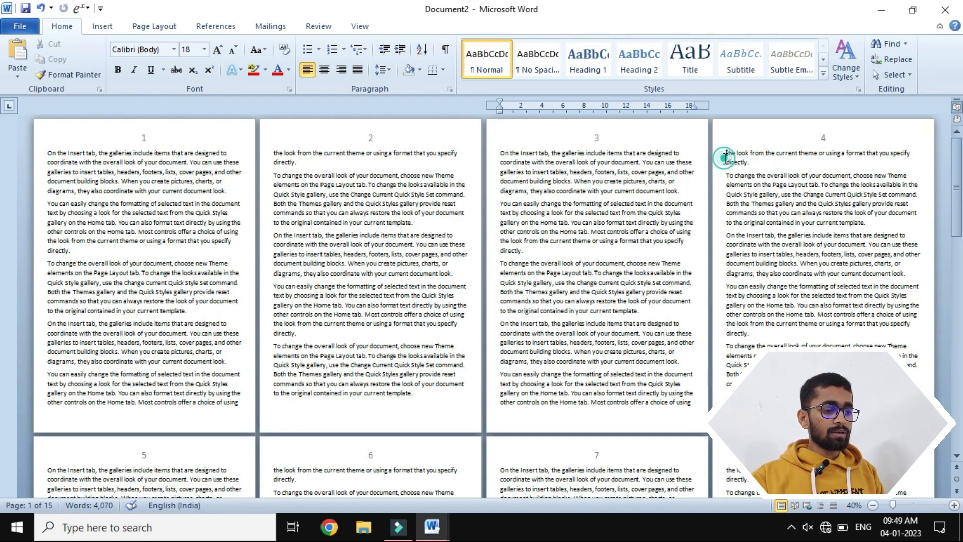
pyautogui.click(45, 472)
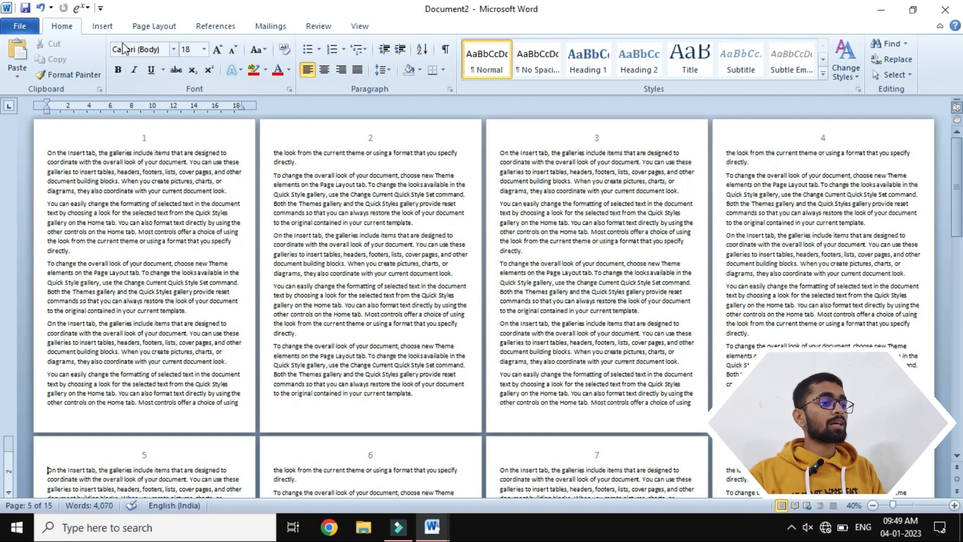
pyautogui.click(103, 26)
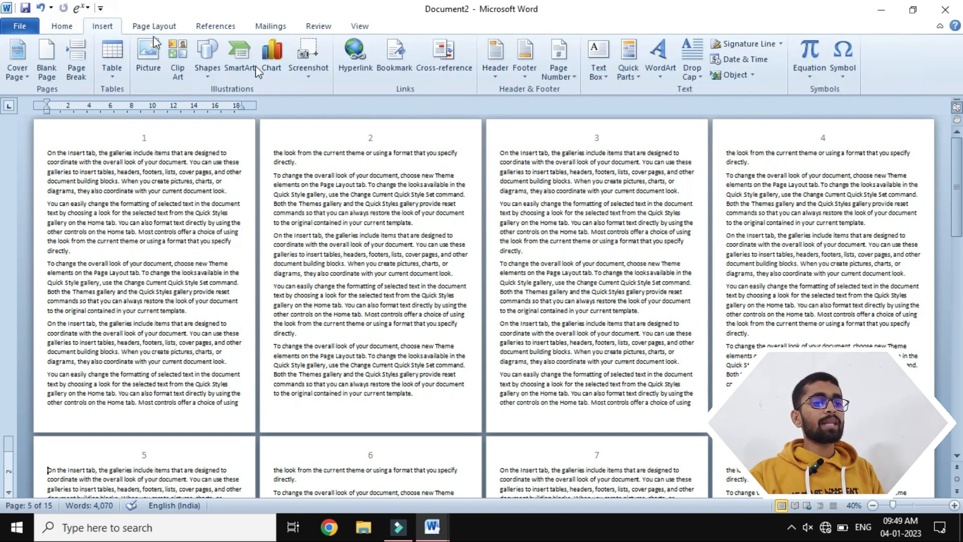
pyautogui.click(558, 66)
pyautogui.click(586, 158)
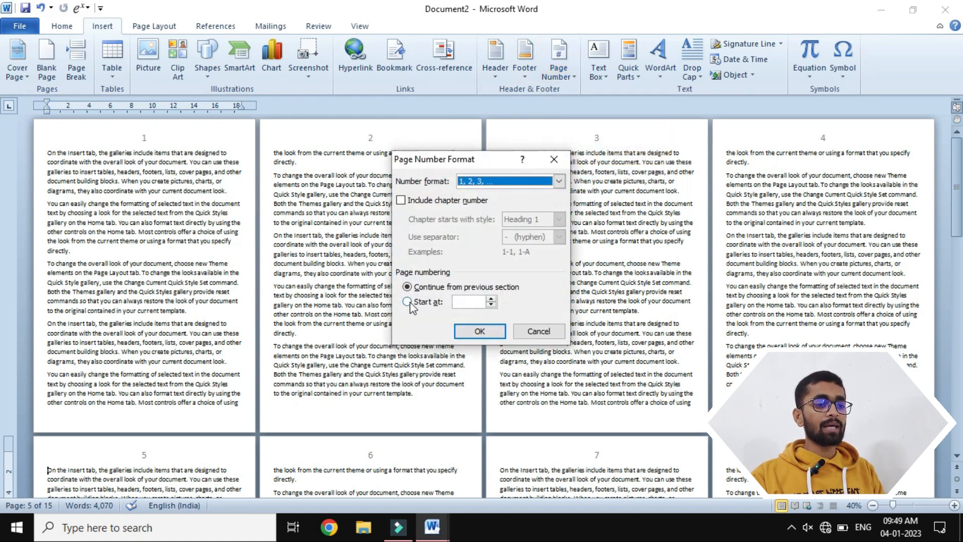
pyautogui.click(407, 302)
pyautogui.click(462, 301)
pyautogui.press('BackSpace')
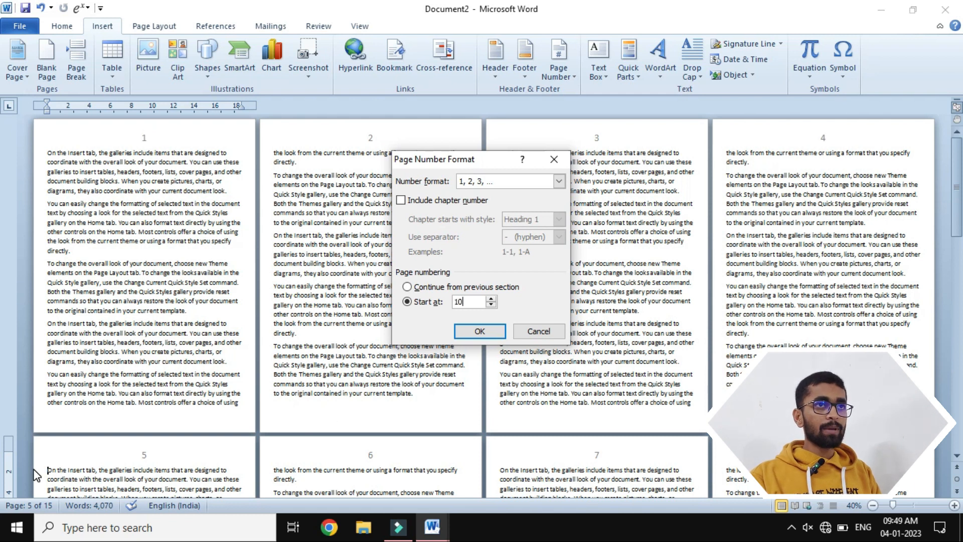
pyautogui.click(488, 332)
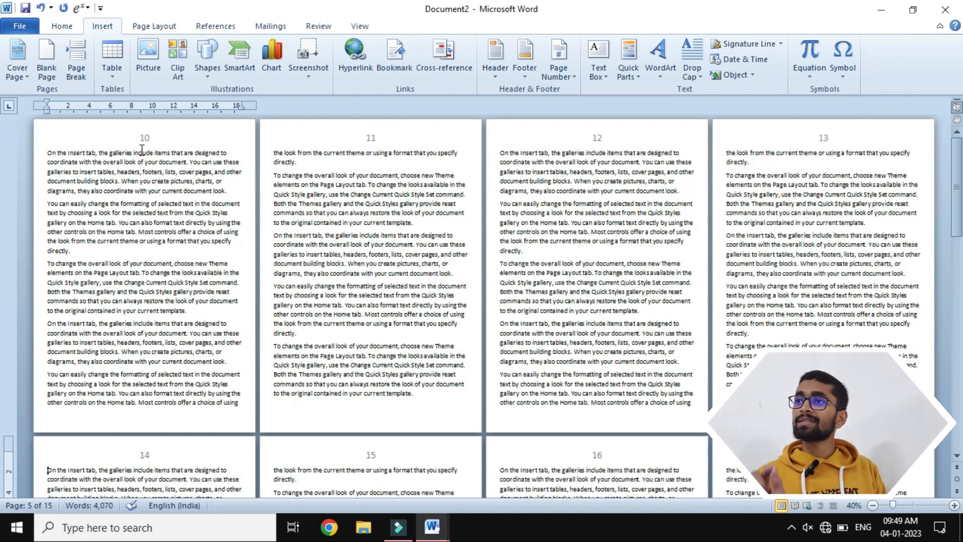
pyautogui.hotkey('ctrl', 'z')
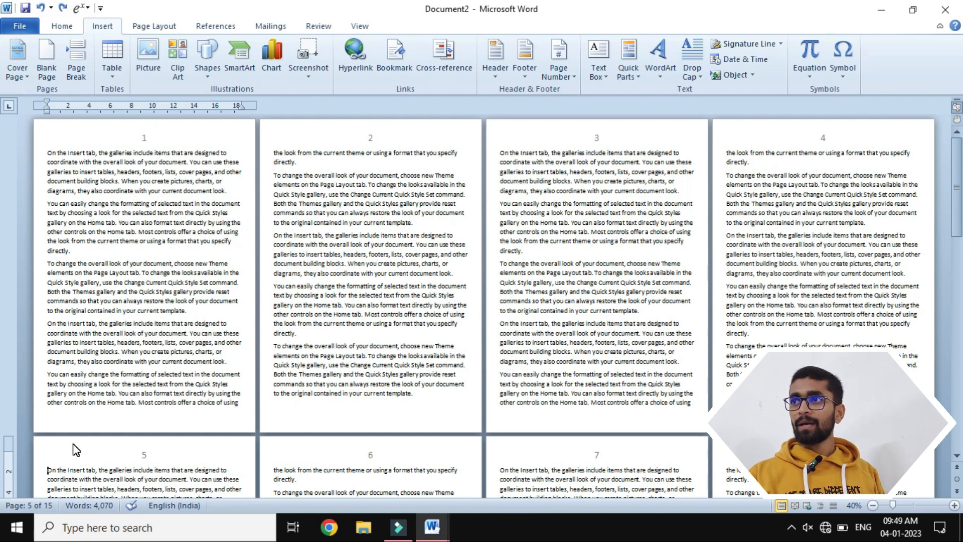
# - Insert a section break before the first paragraph of page 5
pyautogui.click(155, 33)
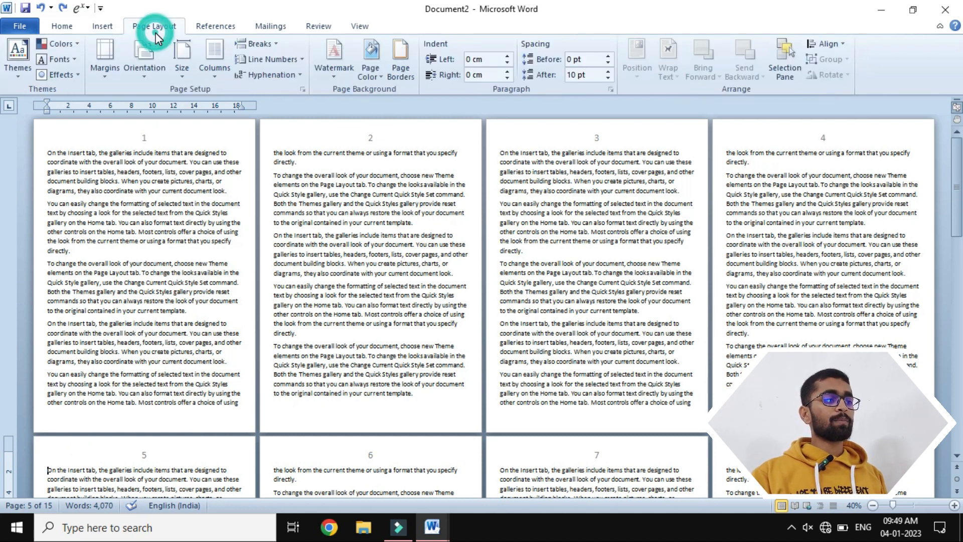
pyautogui.click(270, 46)
pyautogui.click(296, 270)
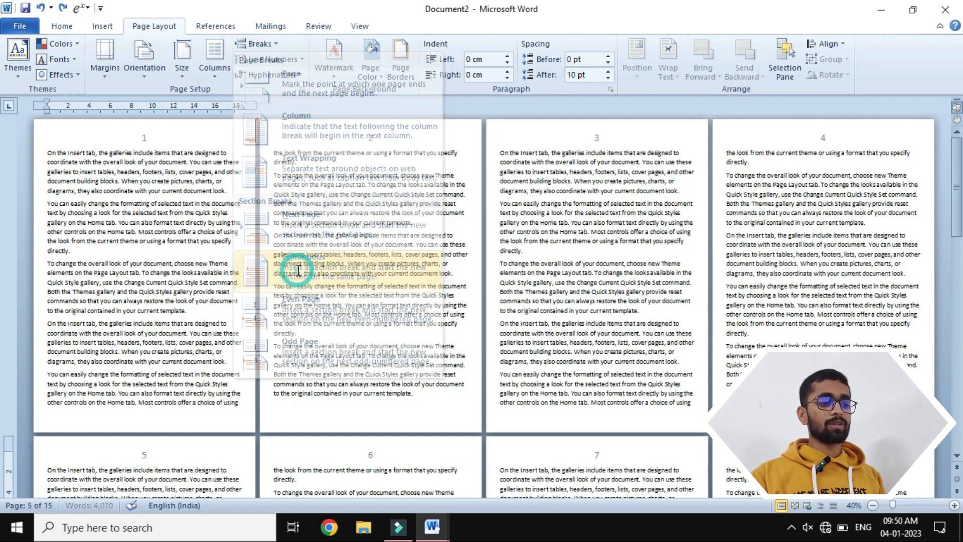
# - Try to start Section 2's page numbering at 1 from the page 5 header, undo it, and leave header editing
pyautogui.doubleClick(194, 447)
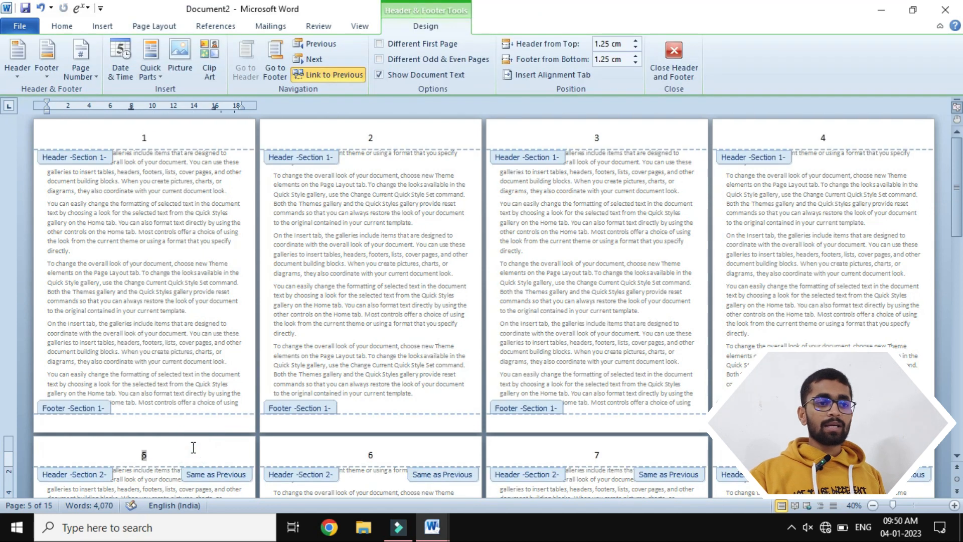
pyautogui.click(163, 455)
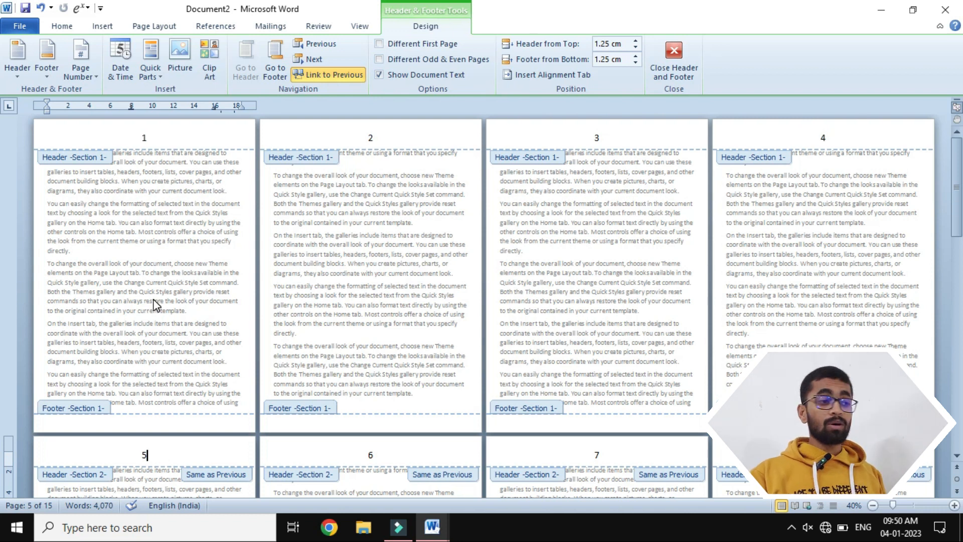
pyautogui.click(80, 72)
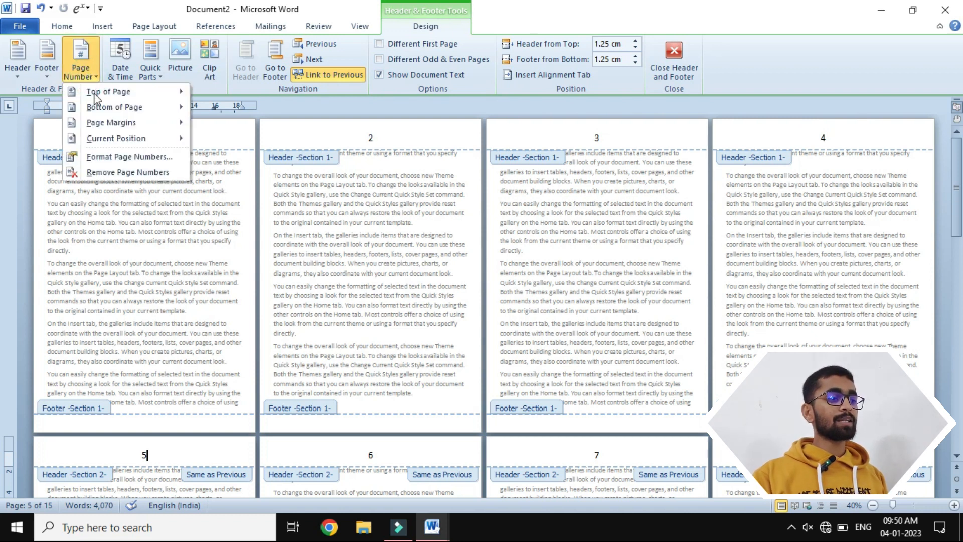
pyautogui.click(120, 156)
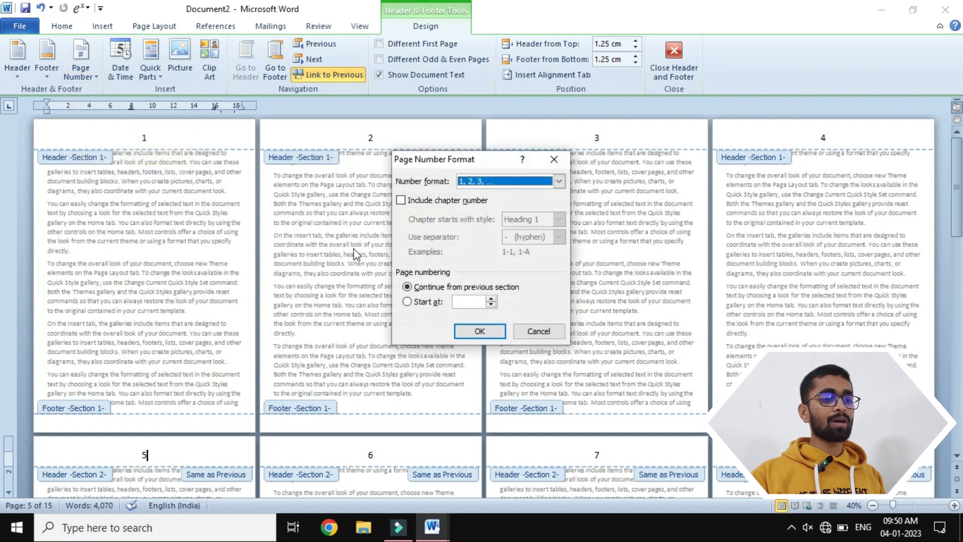
pyautogui.click(405, 302)
pyautogui.click(476, 333)
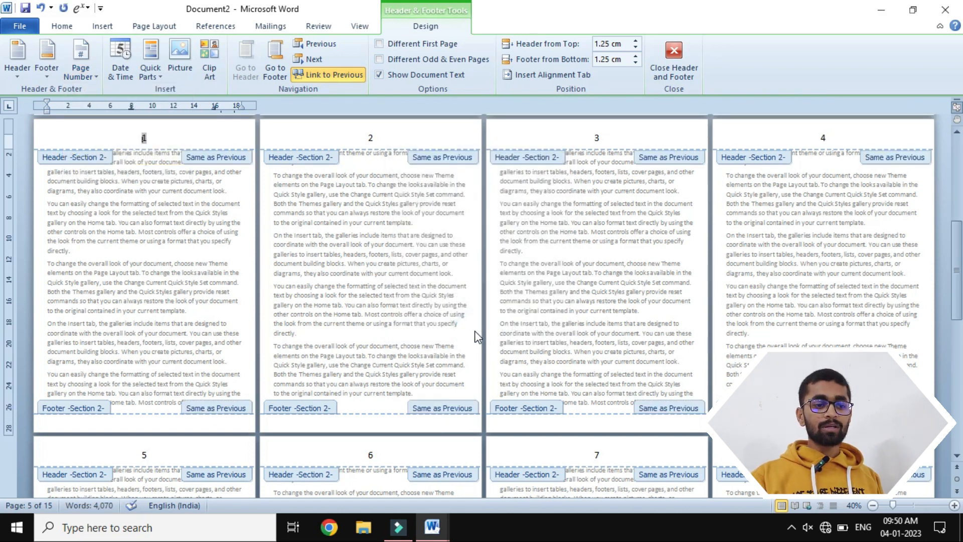
pyautogui.doubleClick(307, 387)
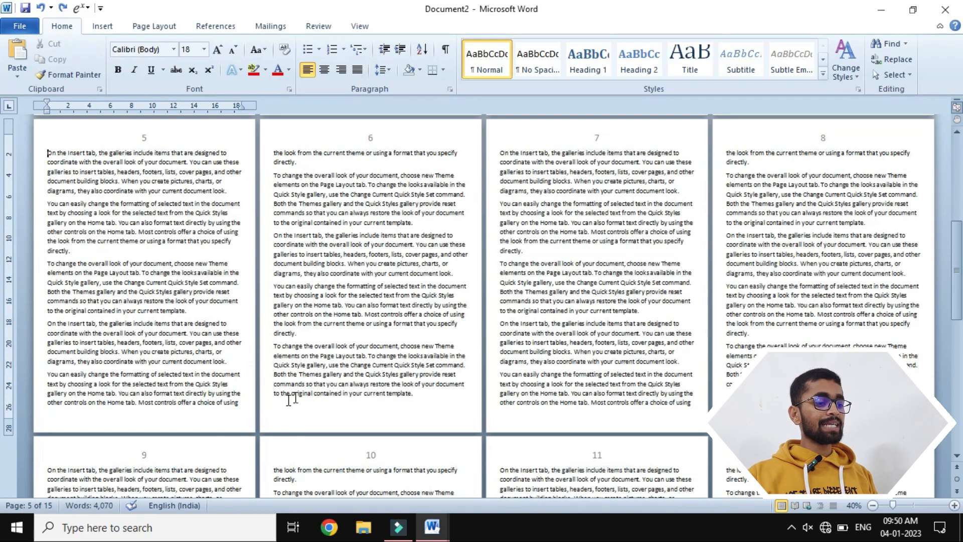
# - Open the page 9 header and unlink the Section 2 header from the previous section
pyautogui.doubleClick(193, 442)
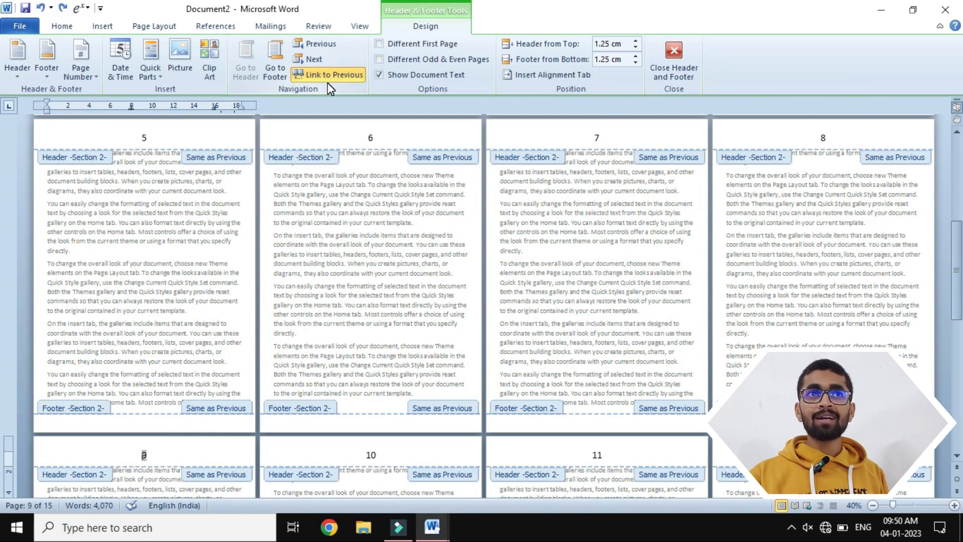
pyautogui.click(161, 458)
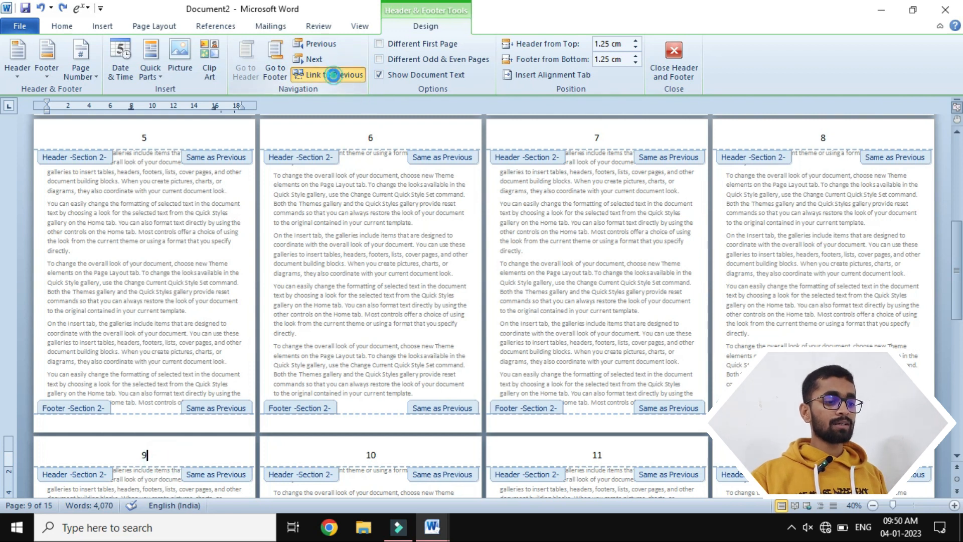
pyautogui.click(333, 75)
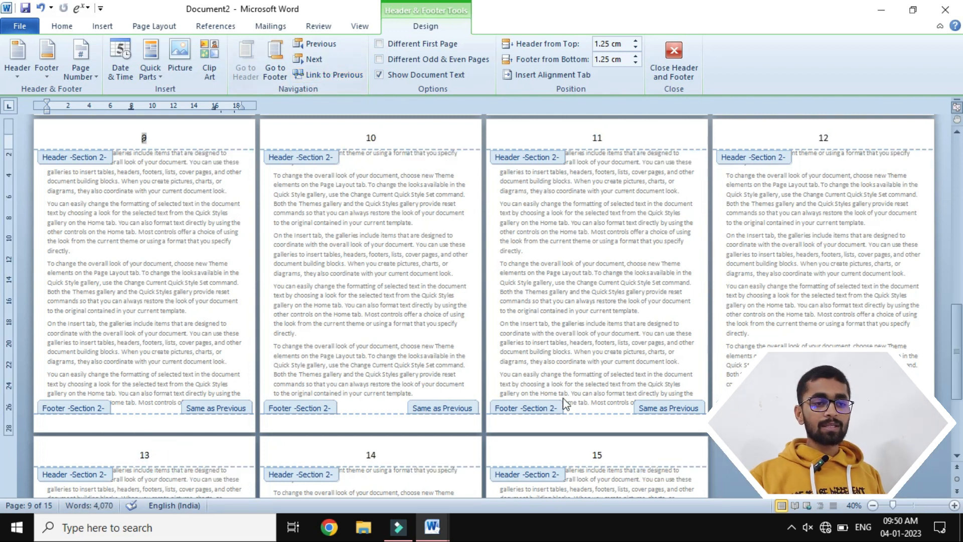
pyautogui.scroll(10, 519, 300)
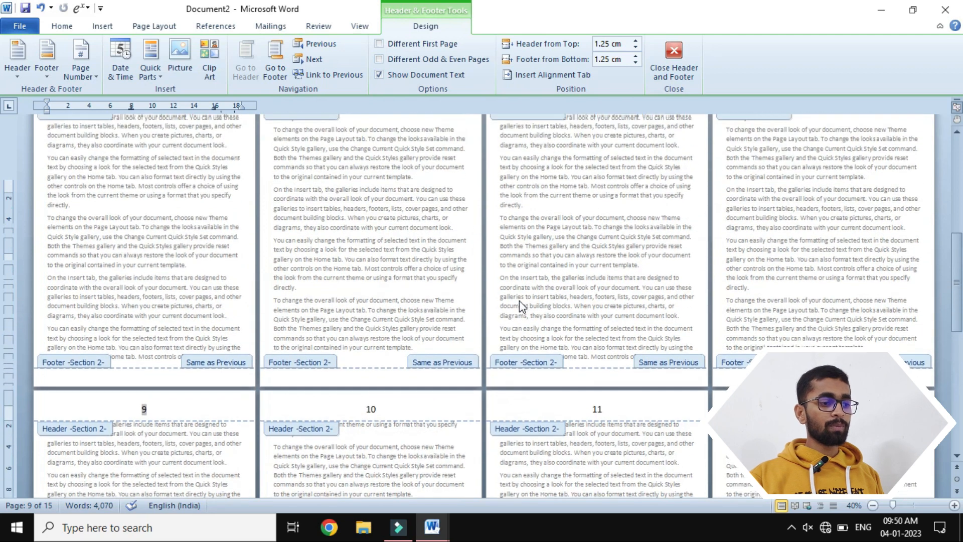
pyautogui.scroll(3, 519, 300)
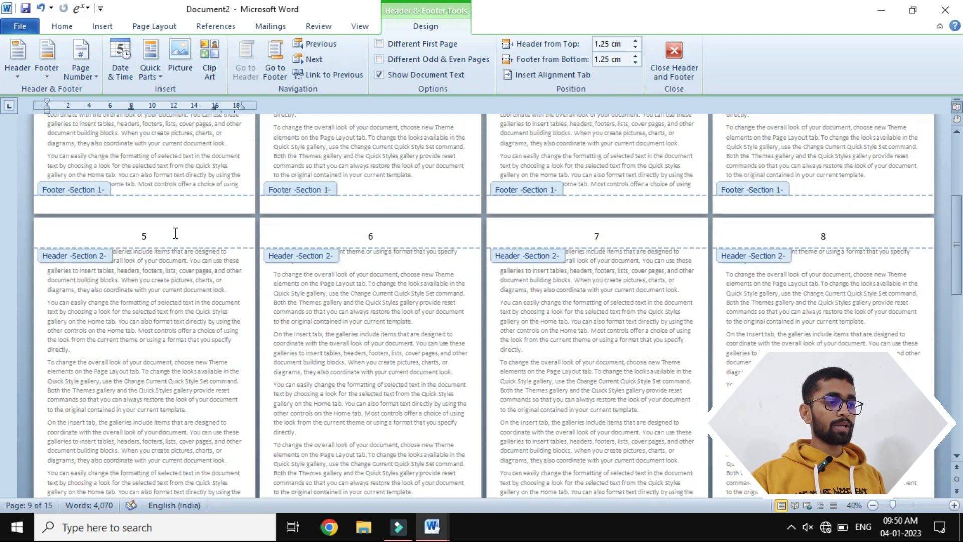
# - From the page 5 header, set Section 2's page numbering to start at 1
pyautogui.click(173, 233)
pyautogui.scroll(5, 175, 232)
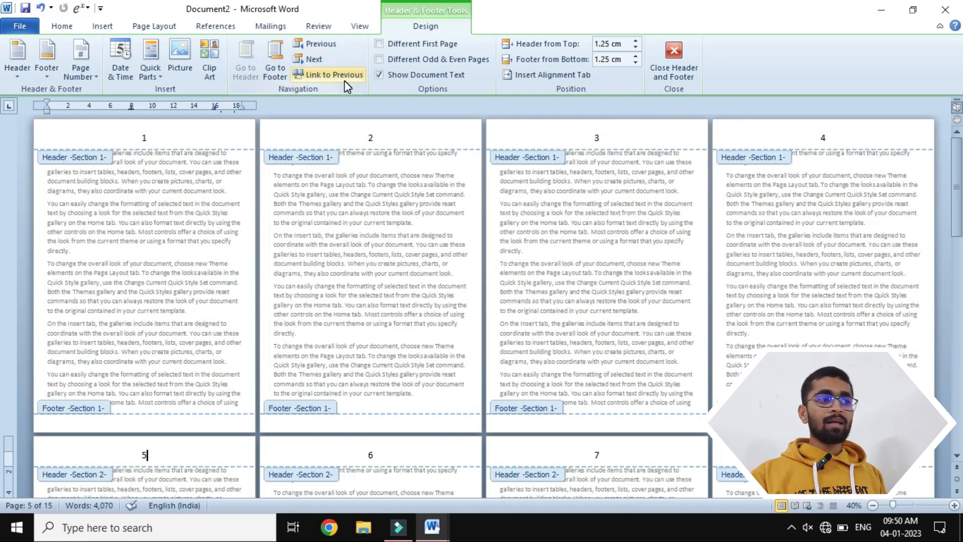
pyautogui.click(82, 73)
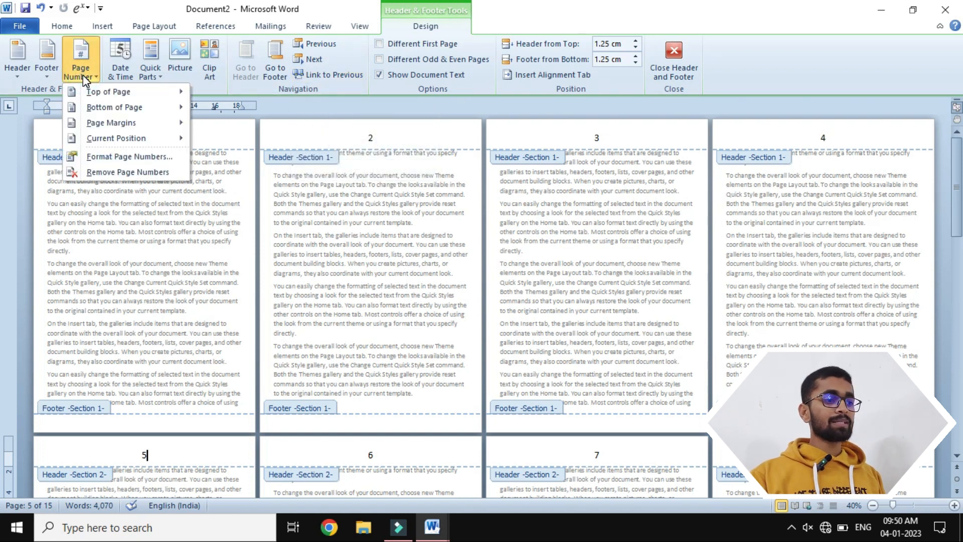
pyautogui.click(108, 159)
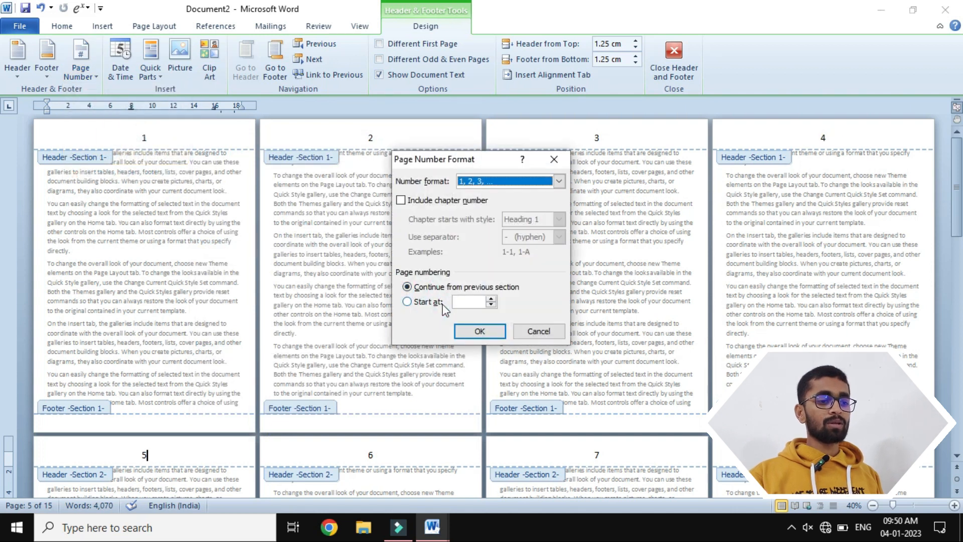
pyautogui.click(424, 301)
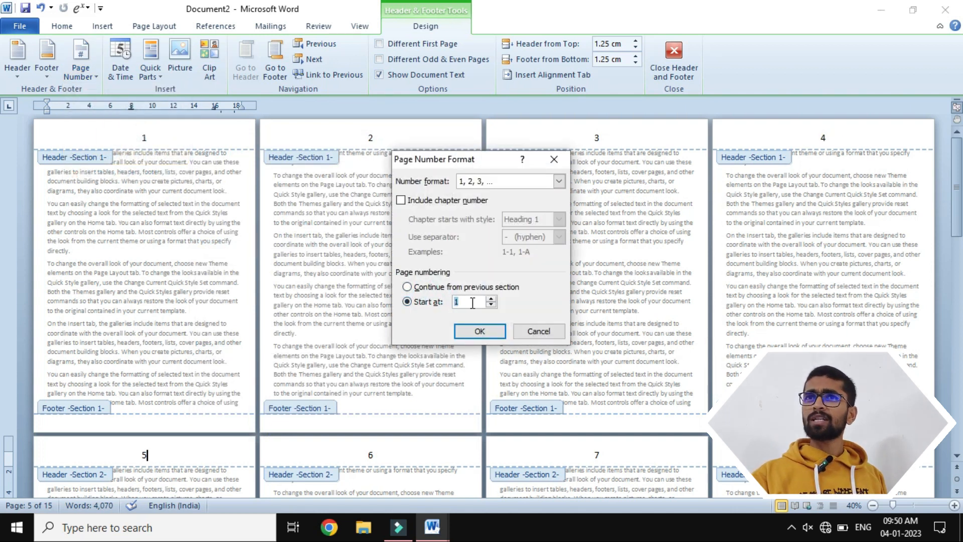
pyautogui.click(478, 330)
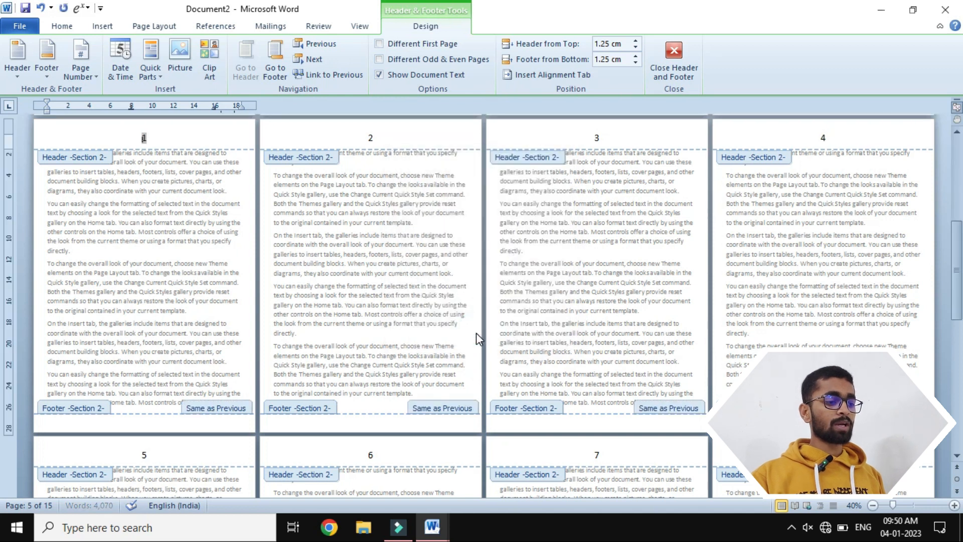
# - Review the page numbers in the headers of Section 1 and Section 2, comparing where each section's numbering begins
pyautogui.scroll(5, 448, 329)
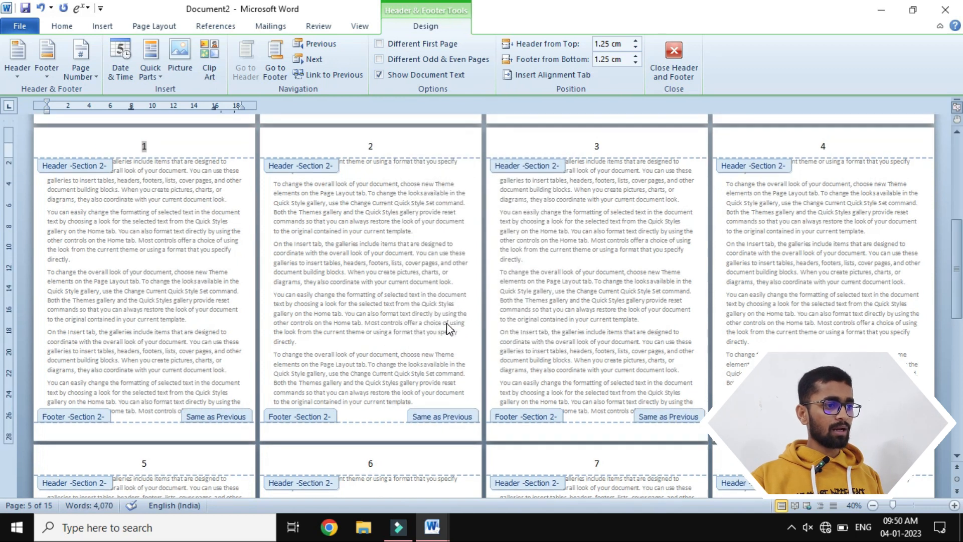
pyautogui.scroll(1, 431, 253)
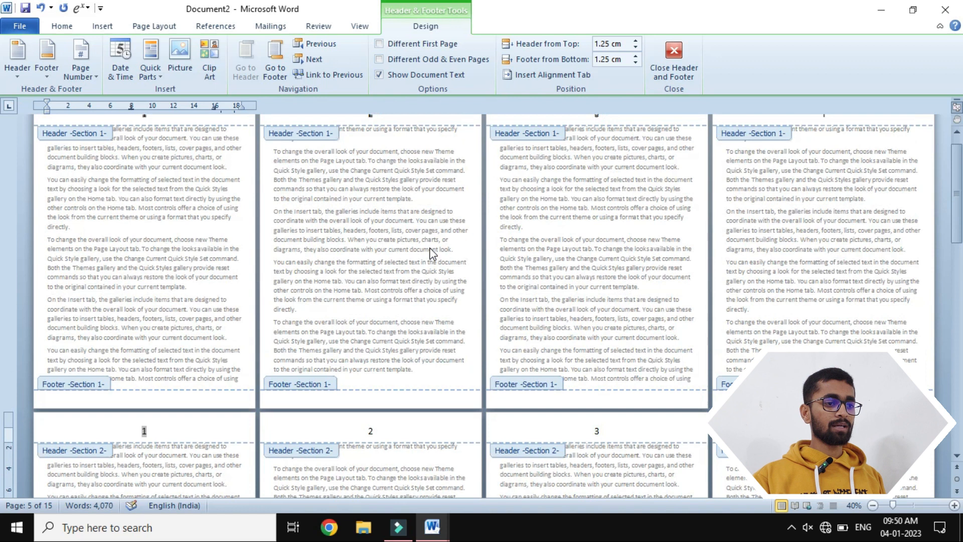
pyautogui.scroll(1, 430, 252)
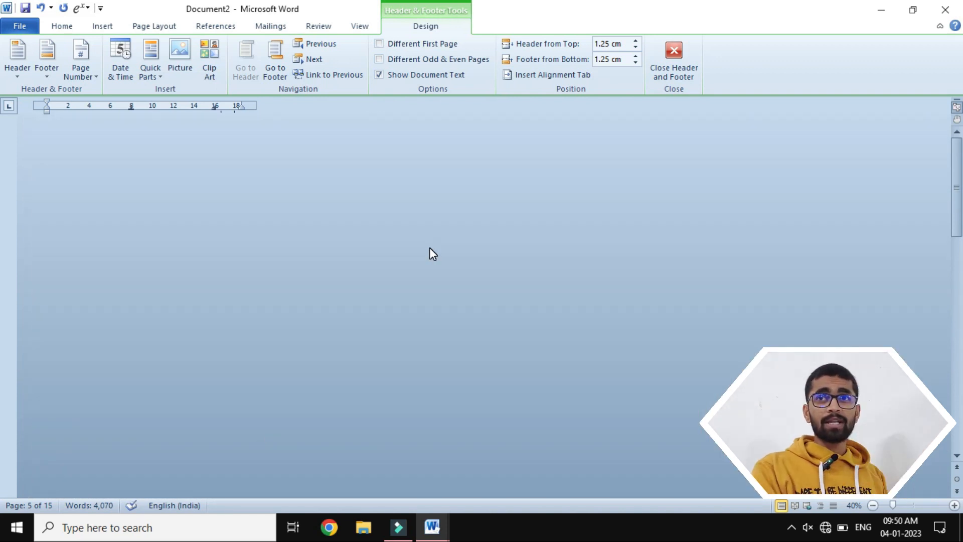
pyautogui.scroll(2, 226, 208)
pyautogui.scroll(3, 226, 207)
pyautogui.scroll(15, 229, 210)
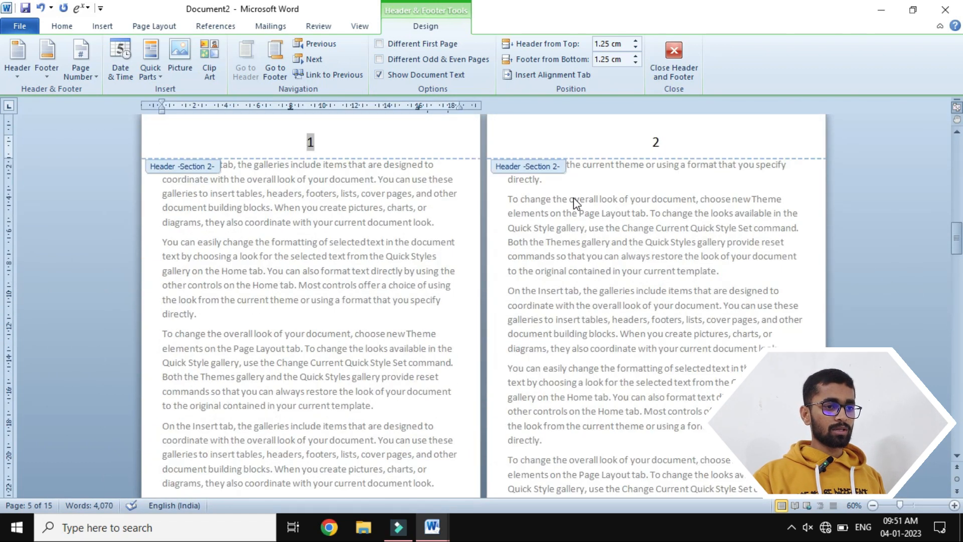
pyautogui.scroll(-3, 574, 197)
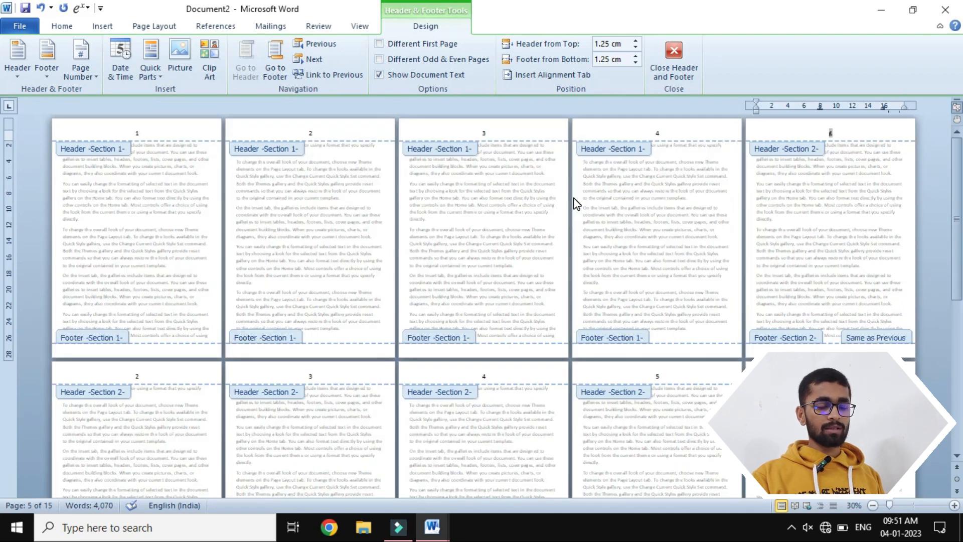
pyautogui.click(854, 130)
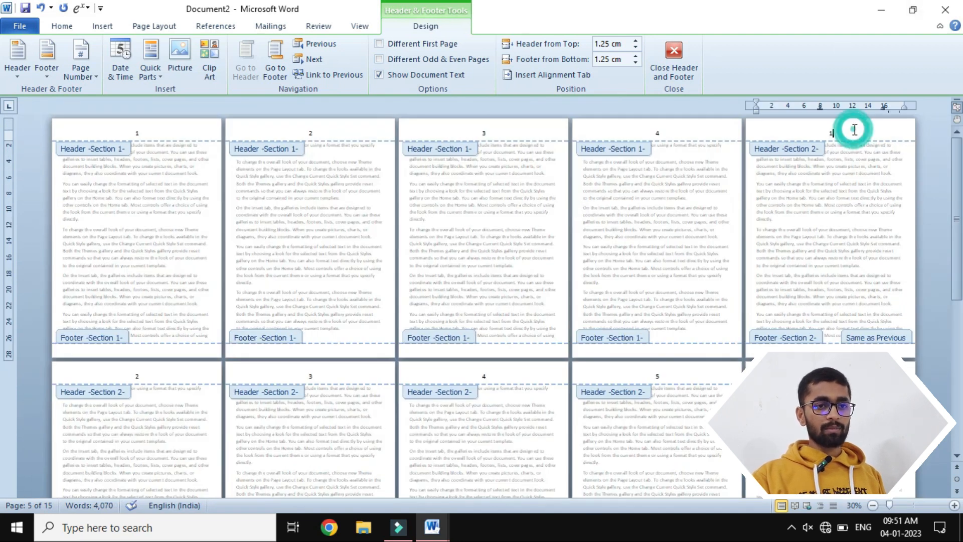
pyautogui.scroll(1, 854, 129)
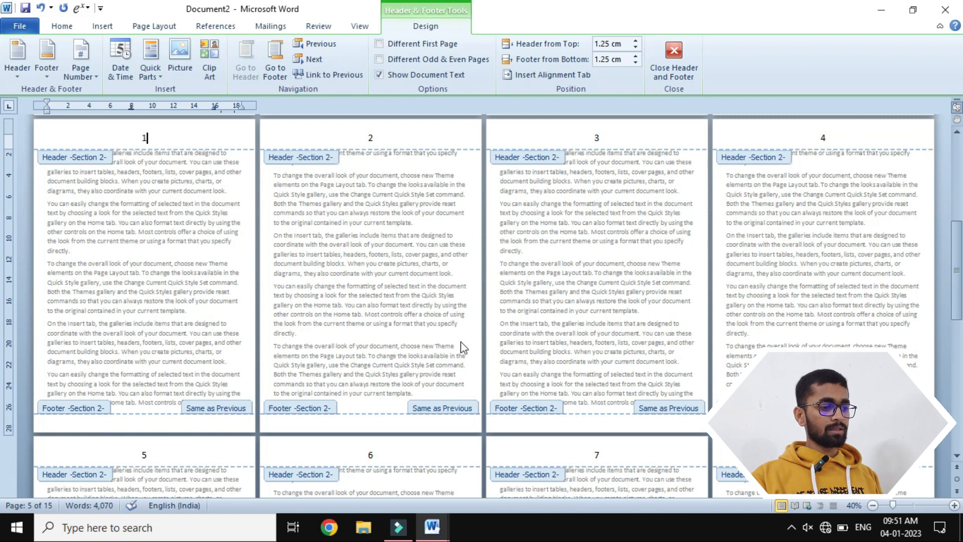
pyautogui.scroll(7, 313, 306)
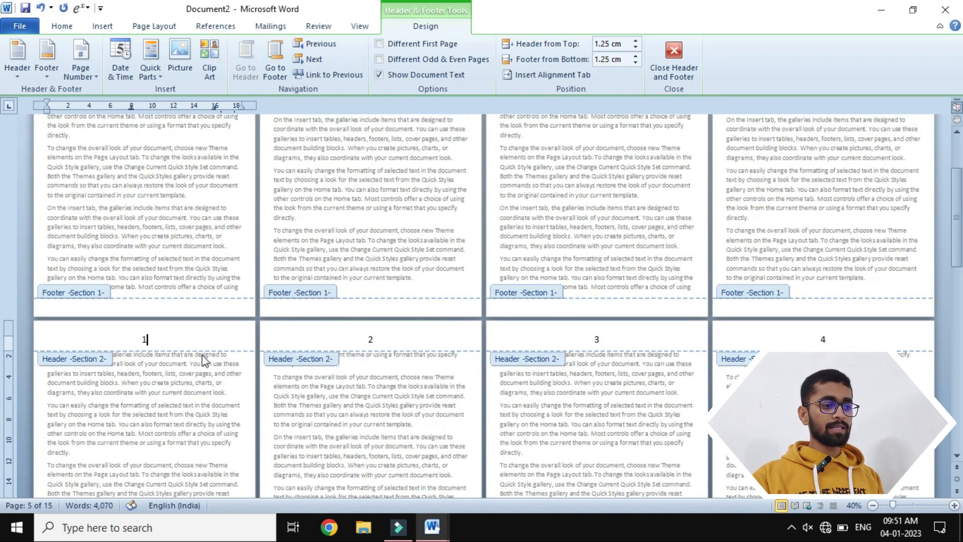
pyautogui.scroll(3, 186, 346)
pyautogui.scroll(1, 186, 346)
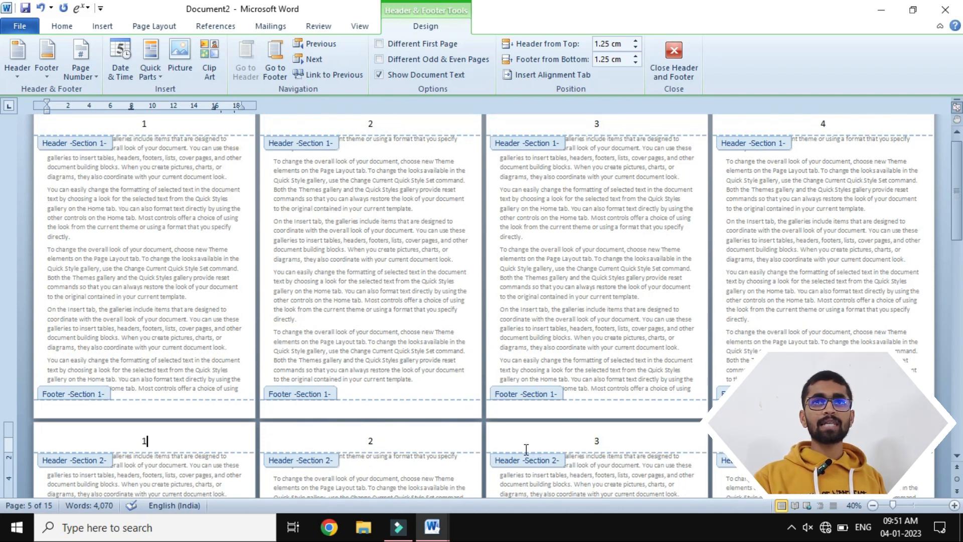
# - Close header editing and insert a Continuous section break before the first paragraph of the document's seventh page
pyautogui.click(674, 55)
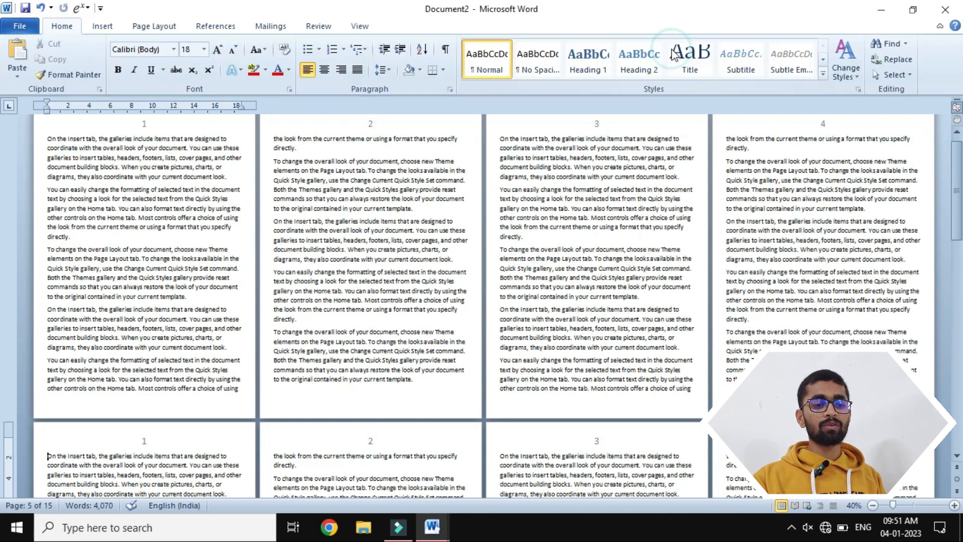
pyautogui.scroll(-1, 534, 445)
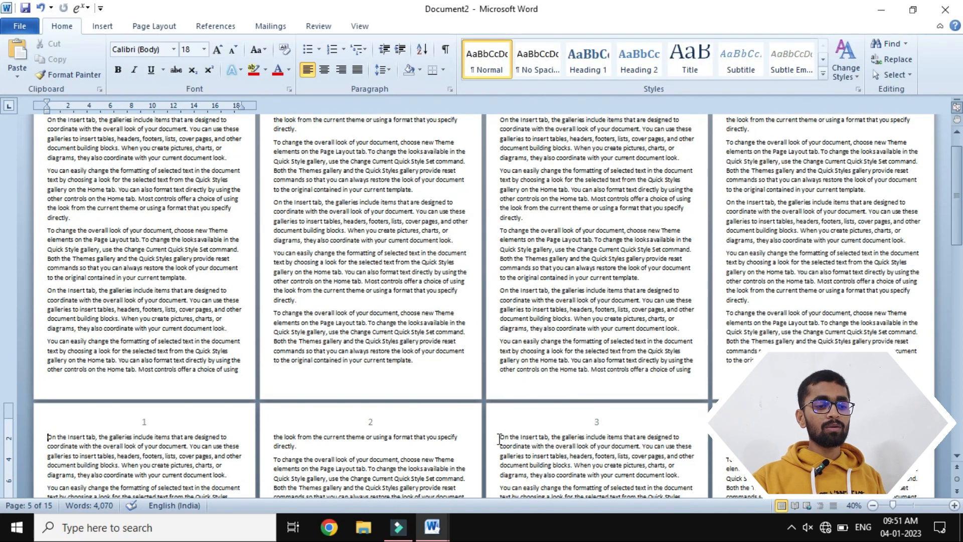
pyautogui.click(499, 438)
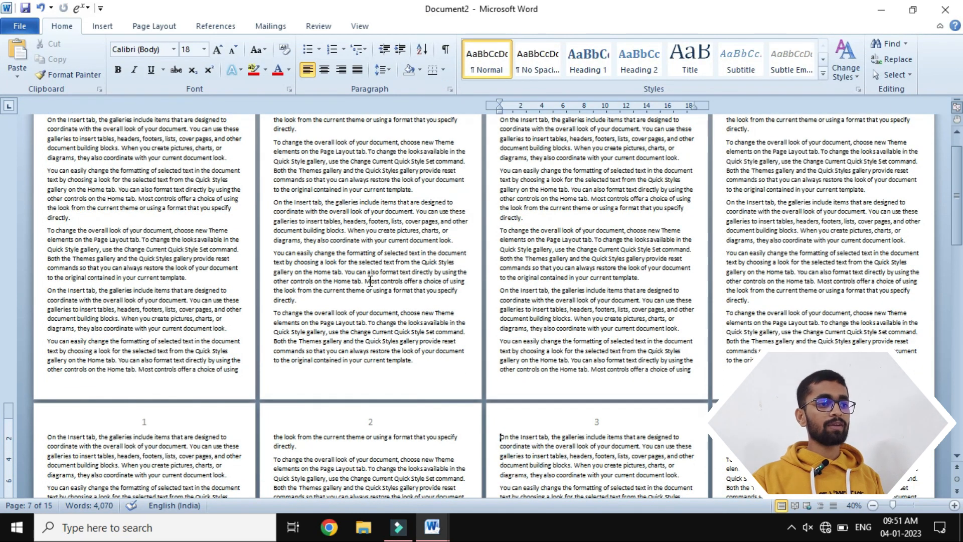
pyautogui.click(154, 26)
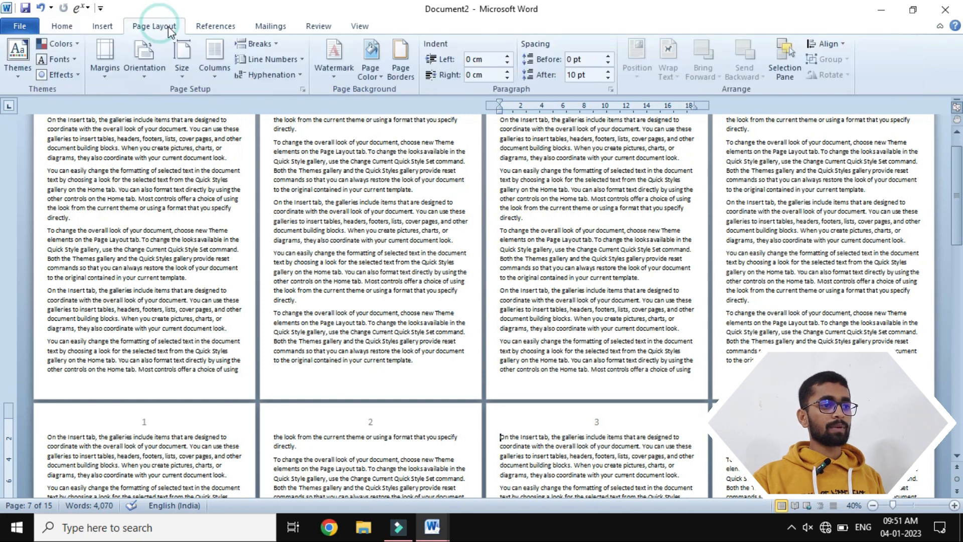
pyautogui.click(246, 45)
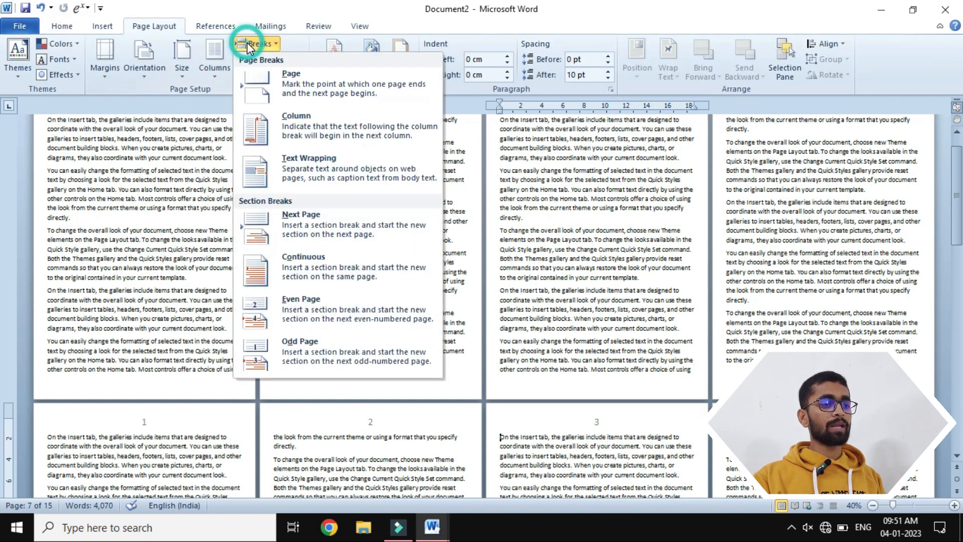
pyautogui.click(315, 256)
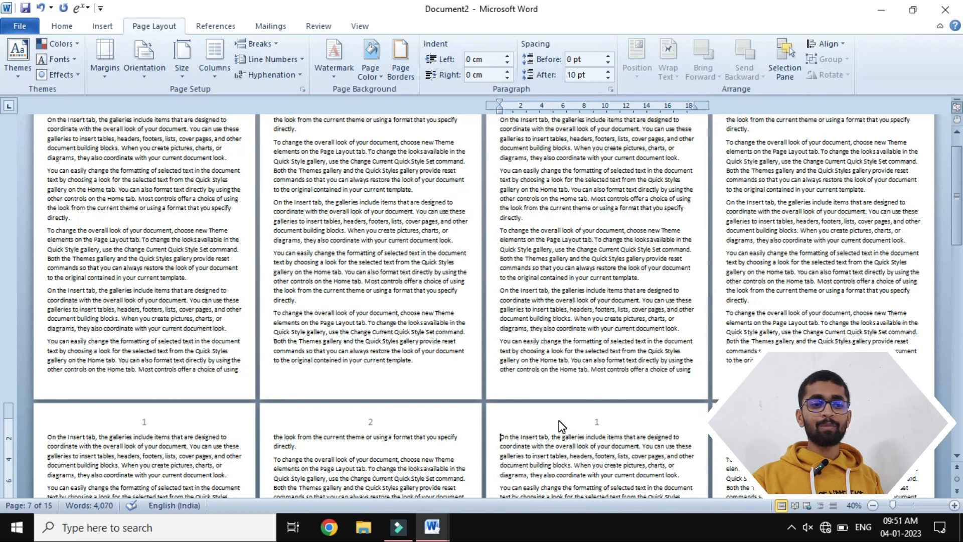
# - Open the header of the document's seventh page and unlink the Section 3 header from the previous section
pyautogui.doubleClick(594, 421)
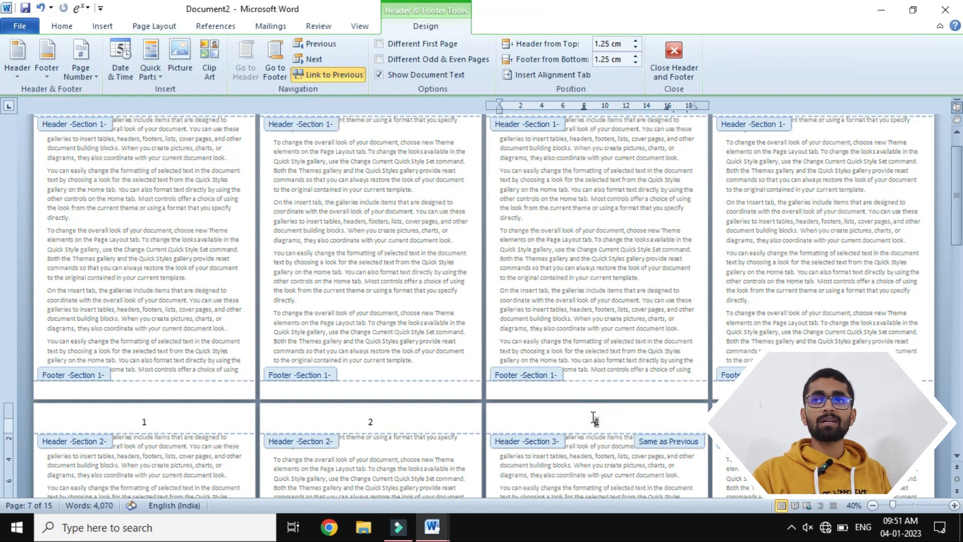
pyautogui.click(613, 422)
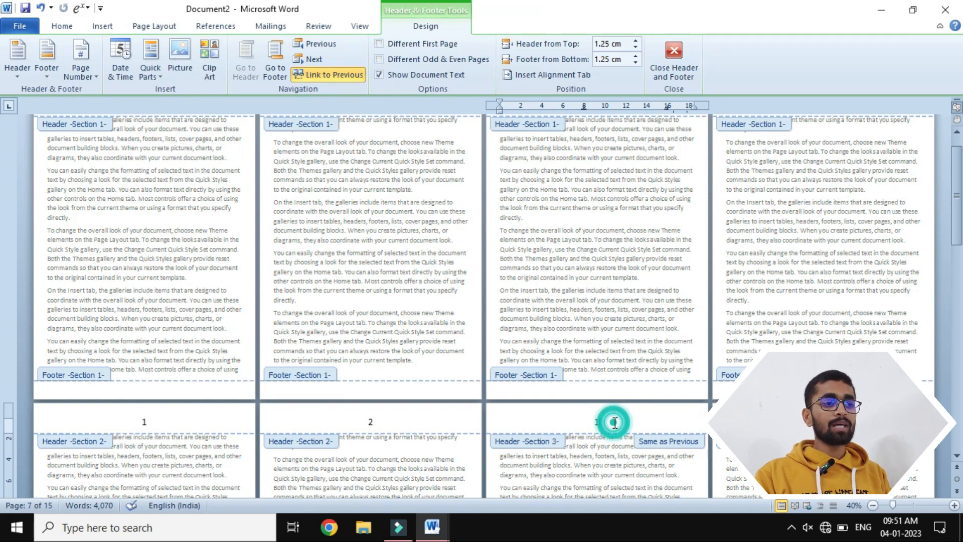
pyautogui.click(324, 73)
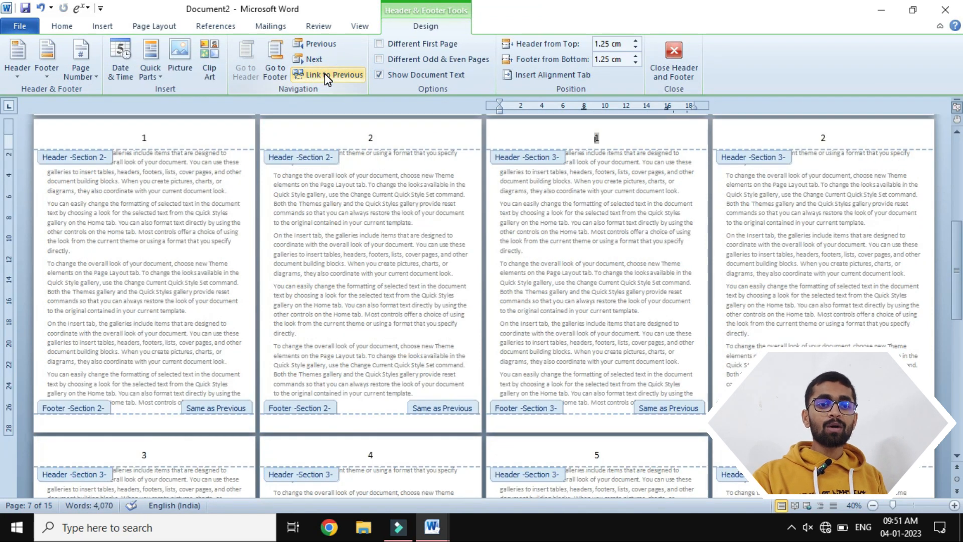
# - Set Section 3's page numbering to start at 20, check the headers across the sections, and close header editing
pyautogui.moveTo(957, 302); pyautogui.dragTo(958, 221)
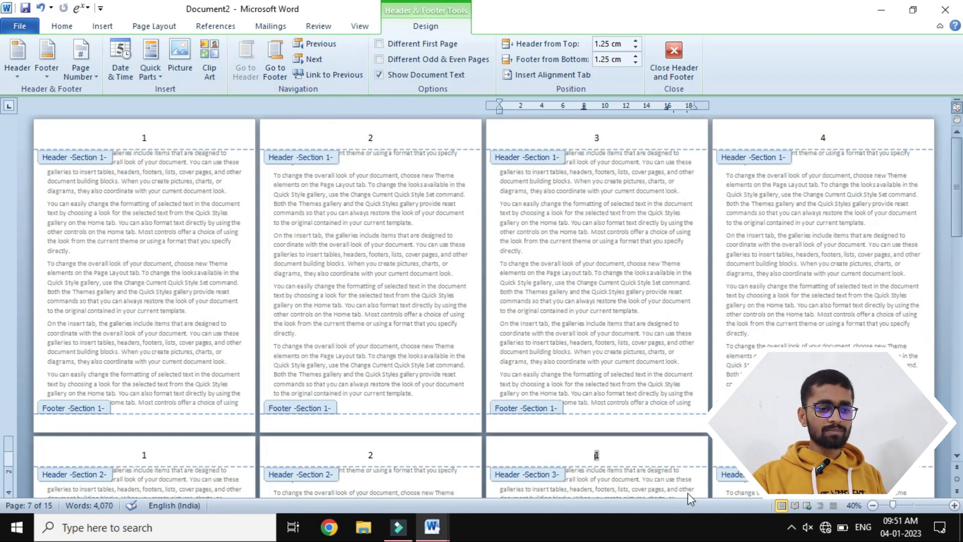
pyautogui.click(615, 446)
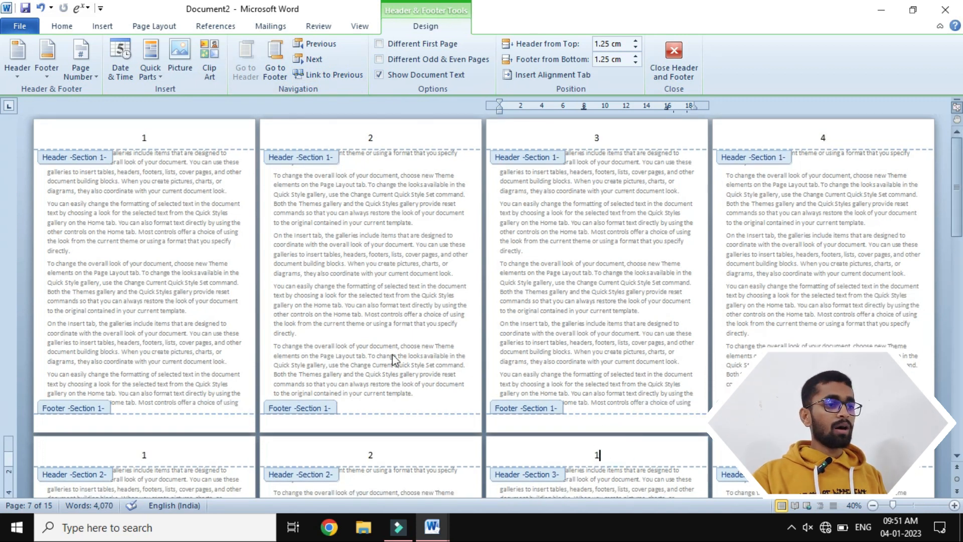
pyautogui.click(75, 80)
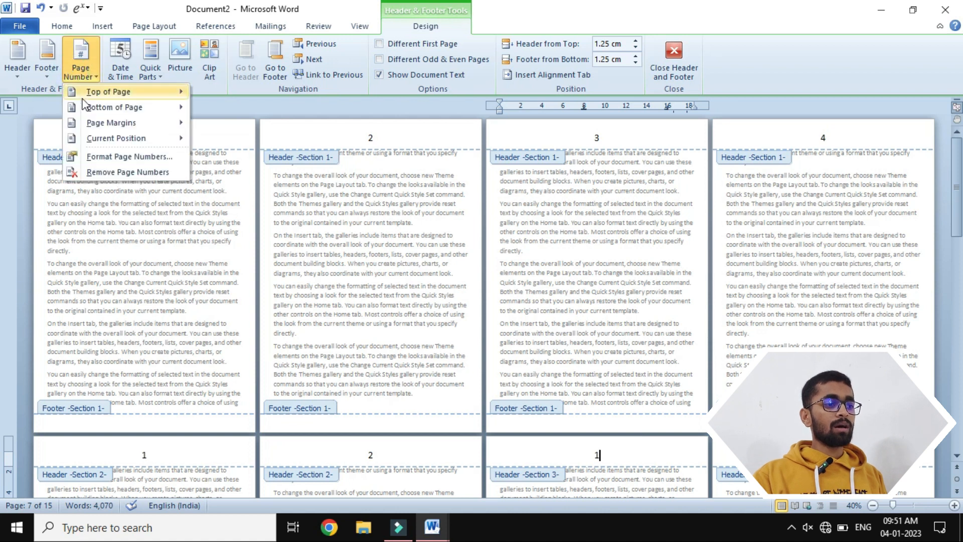
pyautogui.click(108, 155)
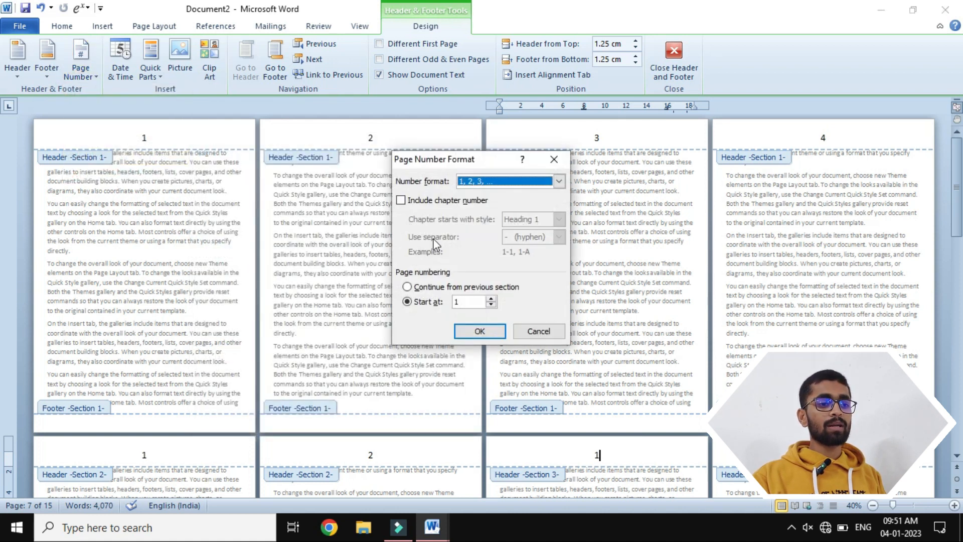
pyautogui.click(484, 303)
pyautogui.press('BackSpace')
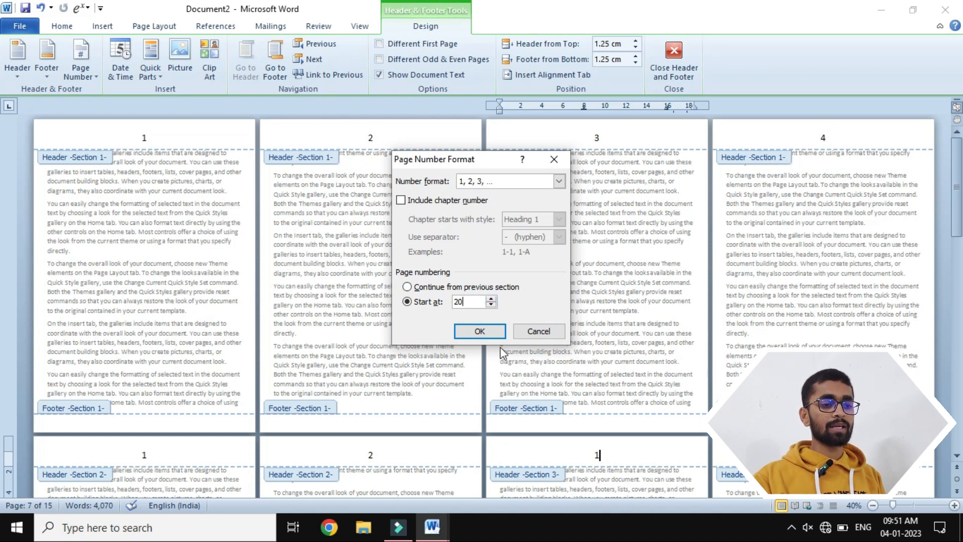
pyautogui.click(481, 332)
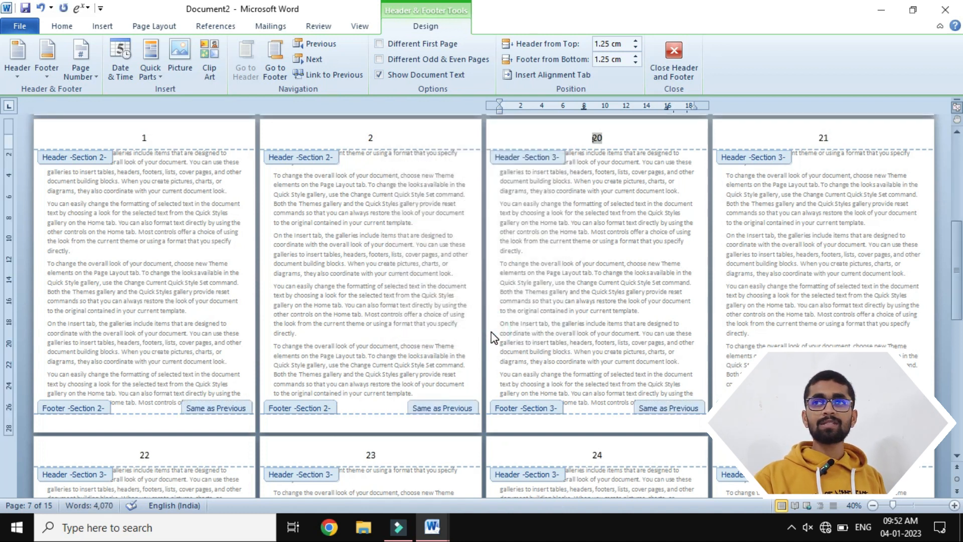
pyautogui.click(611, 139)
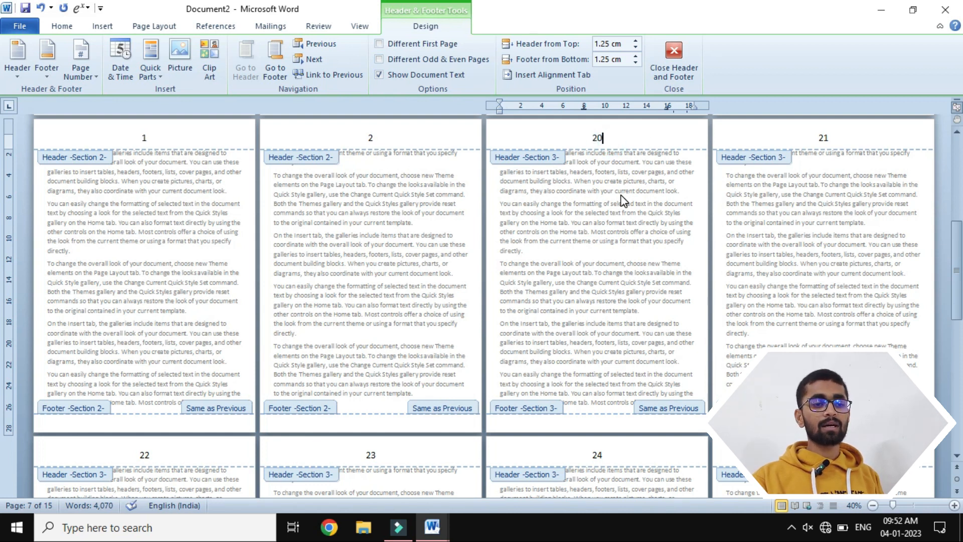
pyautogui.scroll(3, 623, 199)
pyautogui.scroll(8, 622, 196)
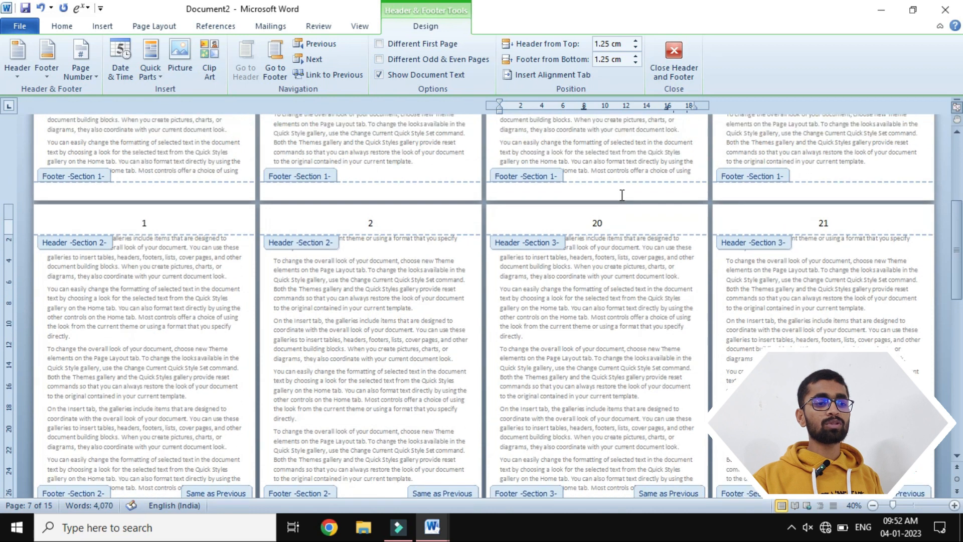
pyautogui.scroll(4, 623, 200)
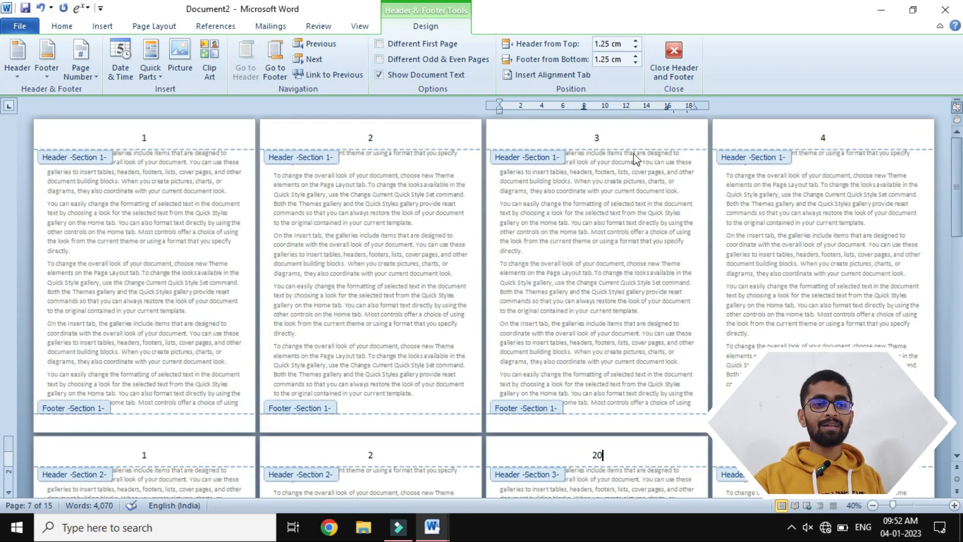
pyautogui.click(674, 51)
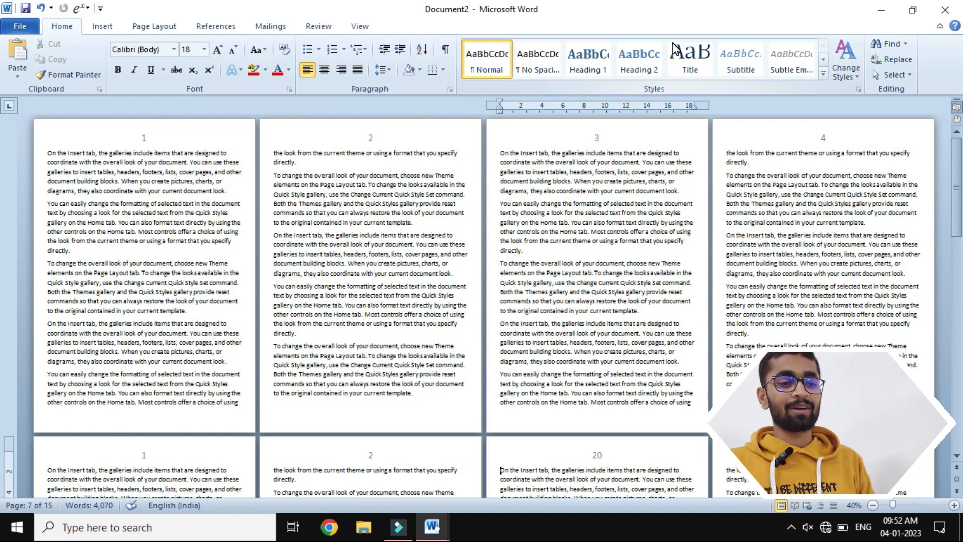
# - Place the insertion point before the last paragraph of the page numbered 21
pyautogui.scroll(-3, 503, 308)
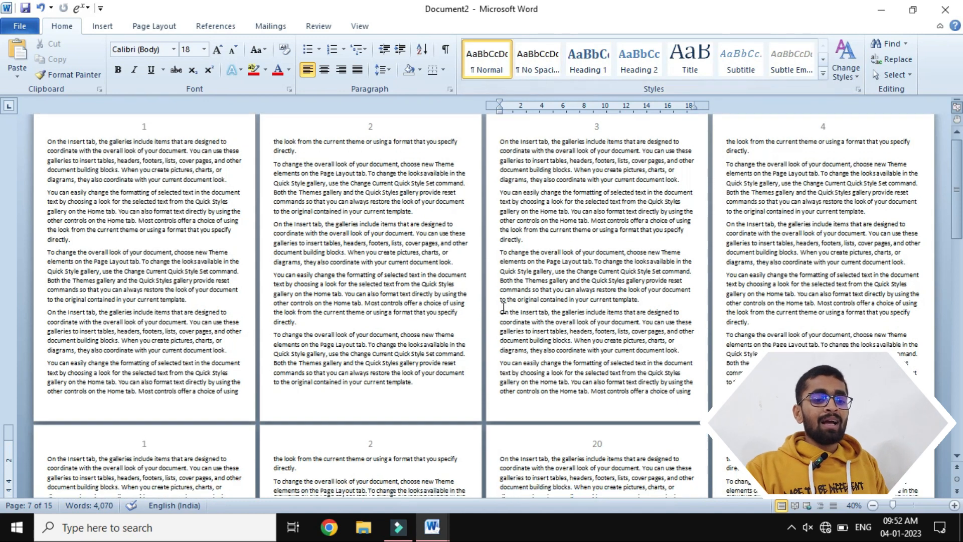
pyautogui.scroll(-5, 503, 309)
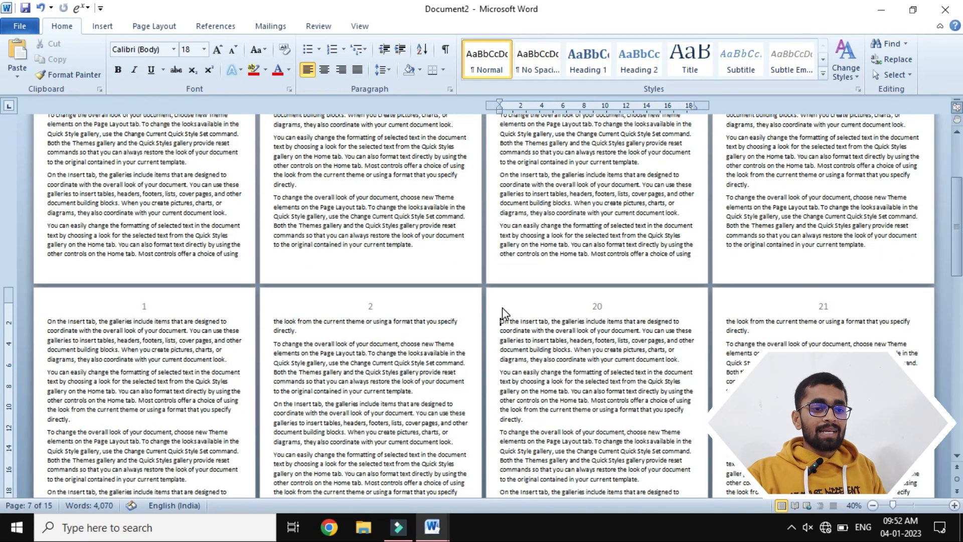
pyautogui.scroll(-5, 673, 265)
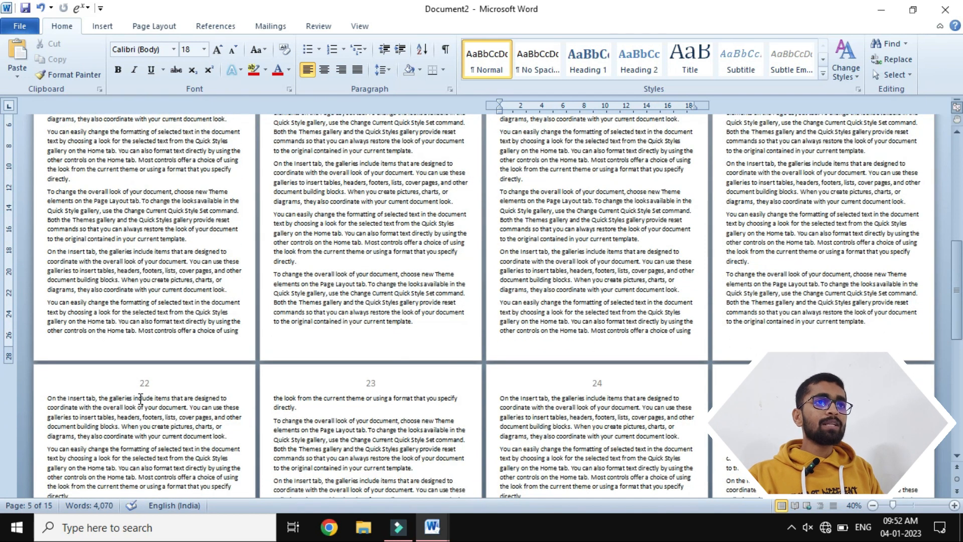
pyautogui.scroll(-1, 140, 399)
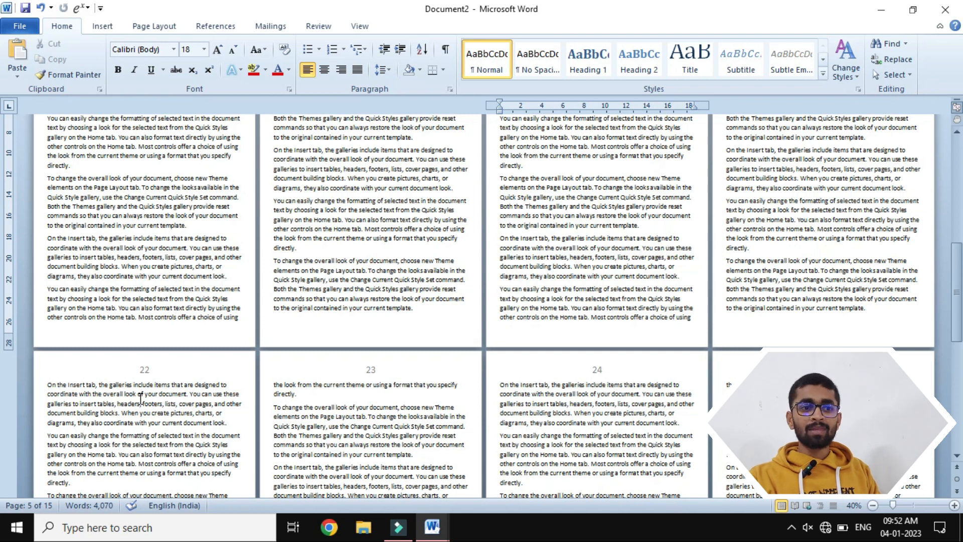
pyautogui.scroll(1, 141, 399)
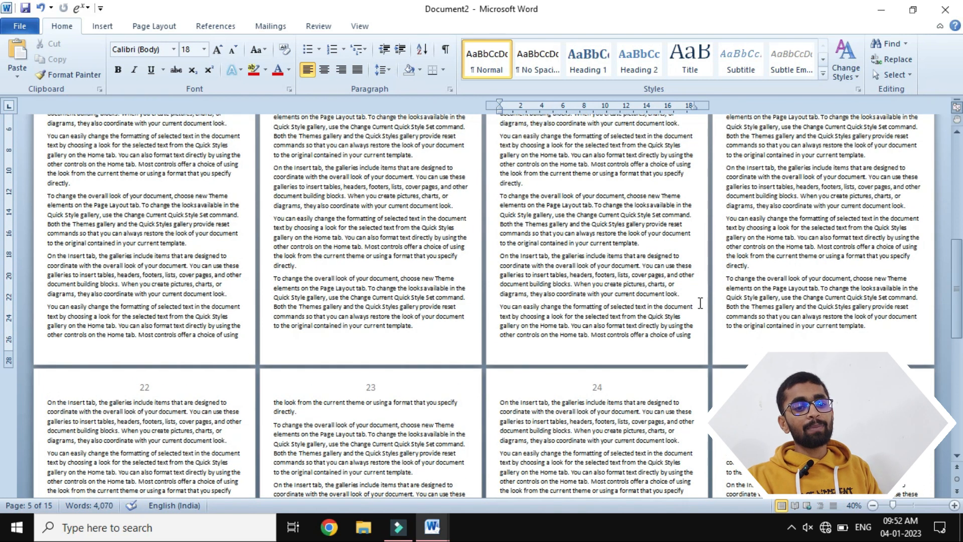
pyautogui.click(728, 278)
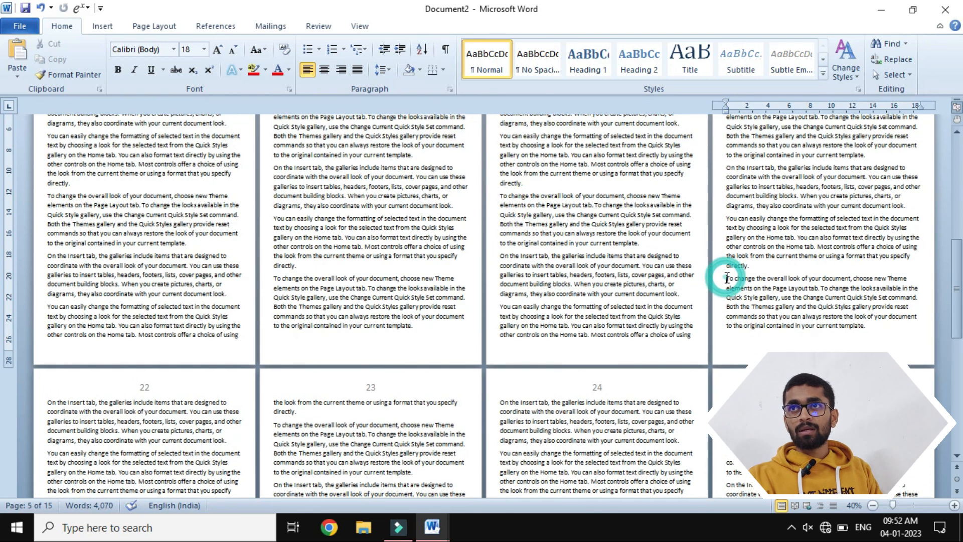
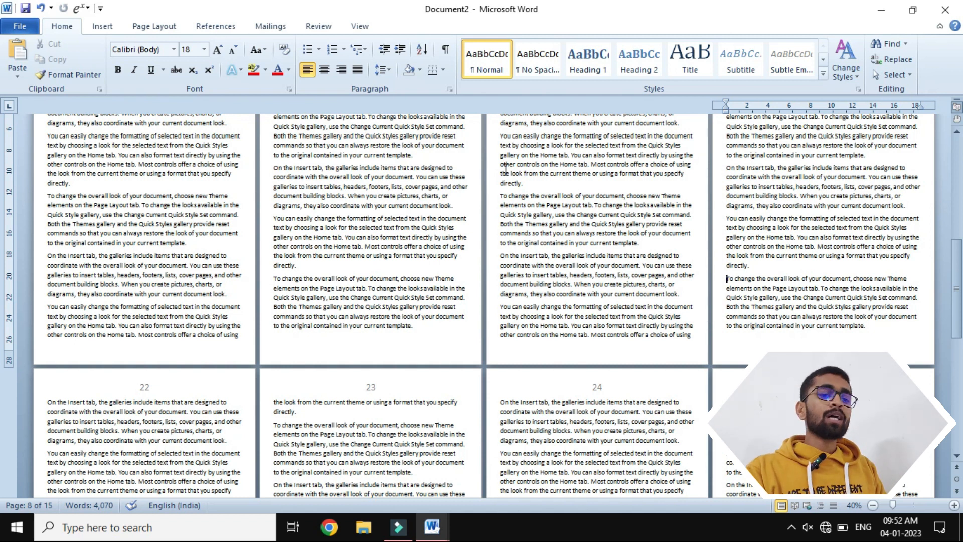
# - Insert a Continuous section break before the last paragraph of the page numbered 21
pyautogui.click(166, 27)
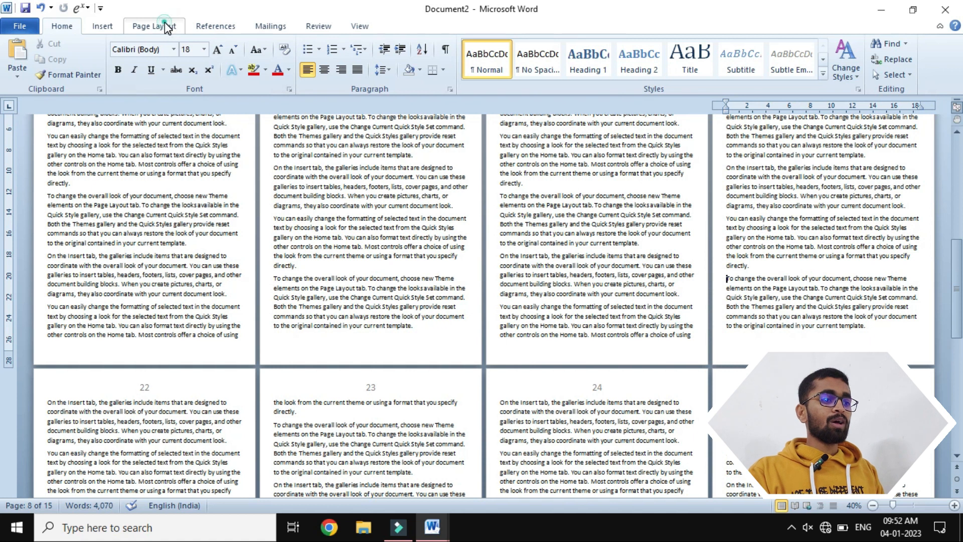
pyautogui.click(256, 44)
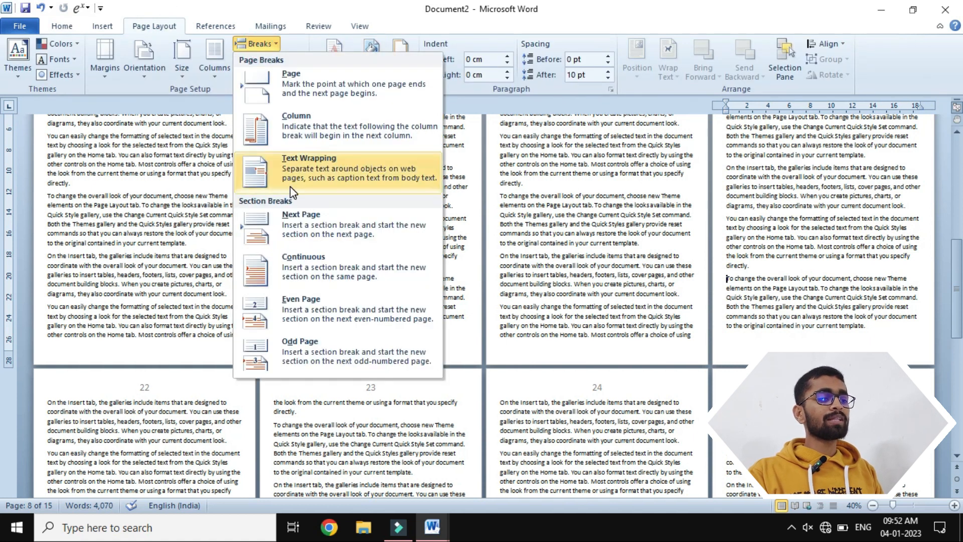
pyautogui.click(333, 272)
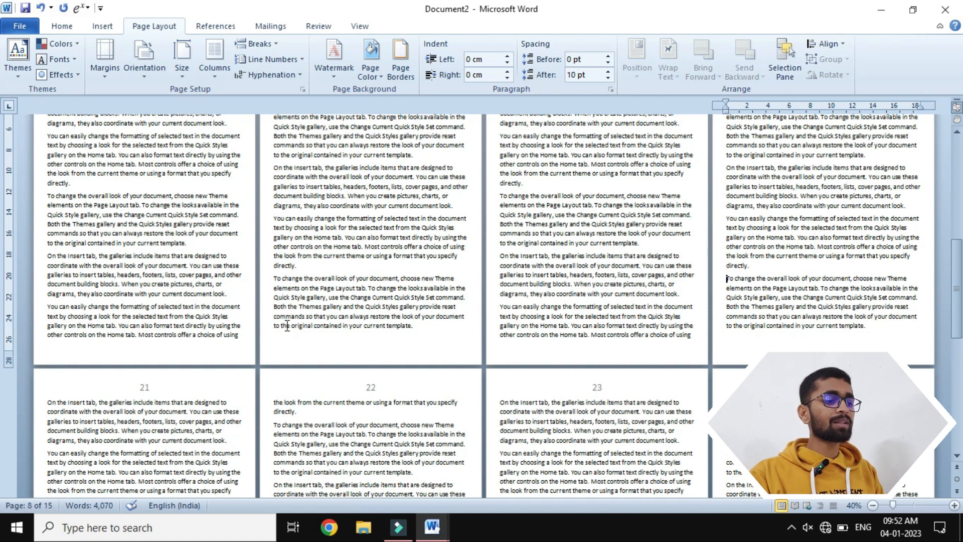
# - Open the header of the document's ninth page and unlink the Section 4 header from the previous section
pyautogui.doubleClick(179, 384)
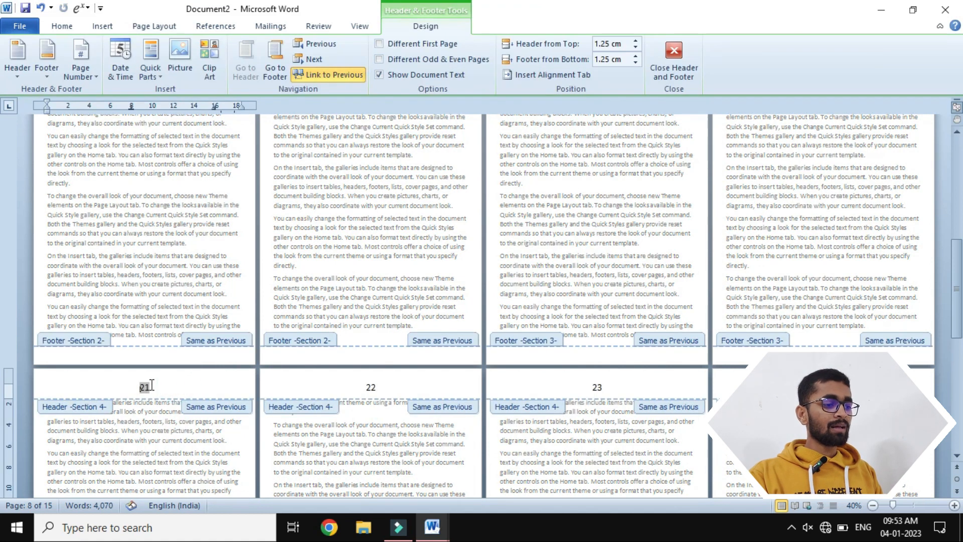
pyautogui.click(170, 387)
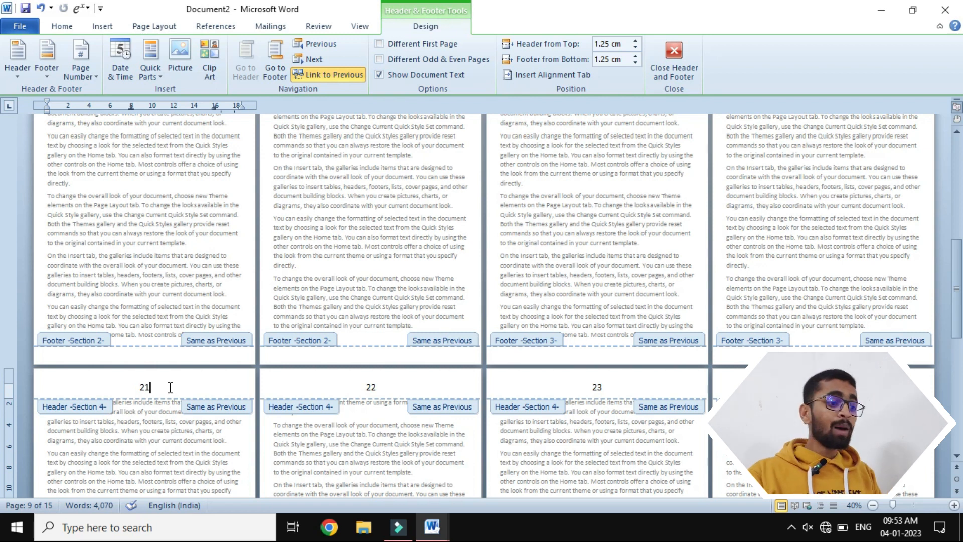
pyautogui.click(332, 72)
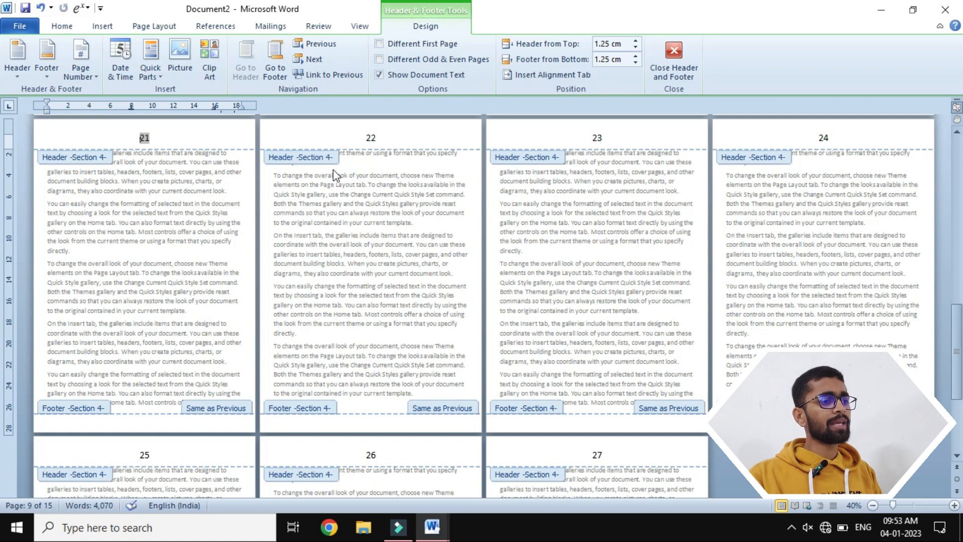
# - Set Section 4's page numbering to start at 1 and check the page numbers across the sections
pyautogui.click(196, 135)
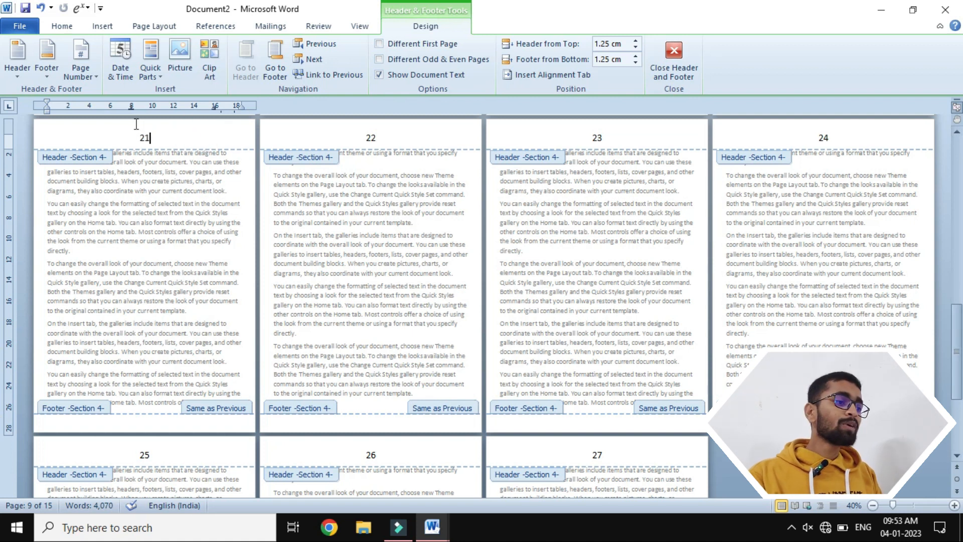
pyautogui.click(80, 70)
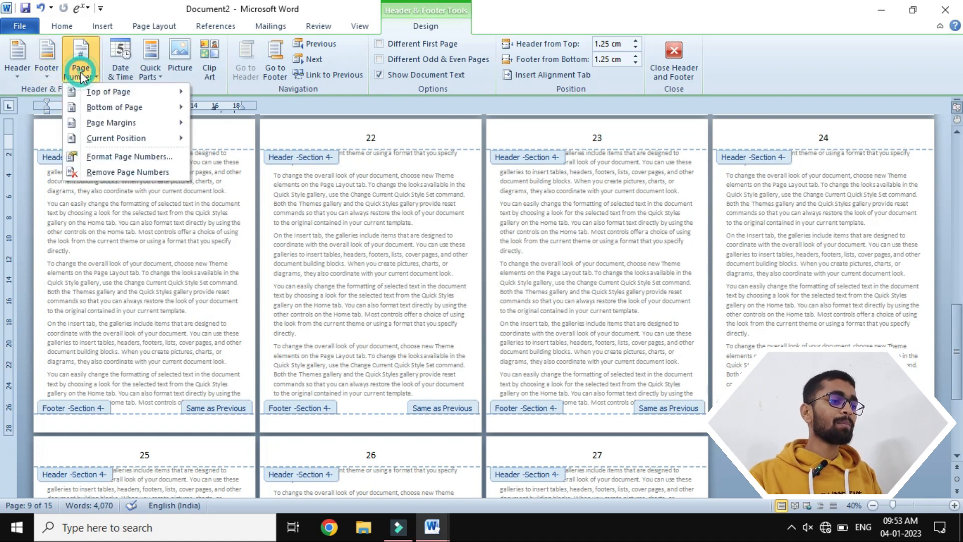
pyautogui.click(120, 156)
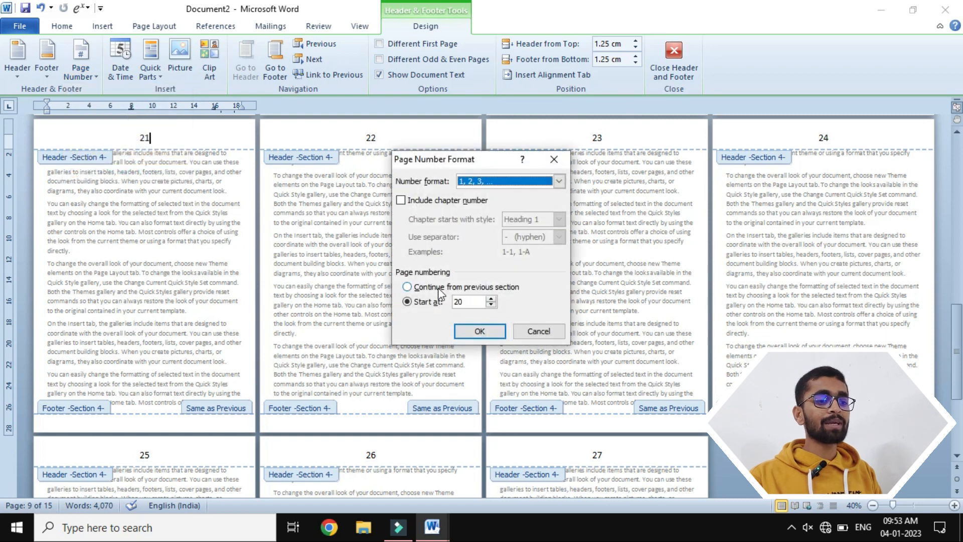
pyautogui.doubleClick(474, 301)
pyautogui.write('2')
pyautogui.press('BackSpace')
pyautogui.write('1')
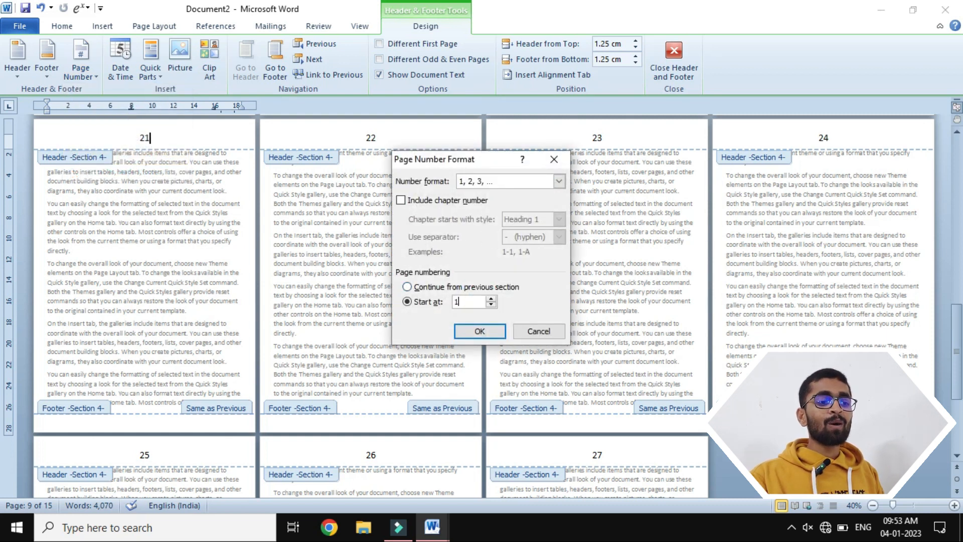
pyautogui.click(479, 331)
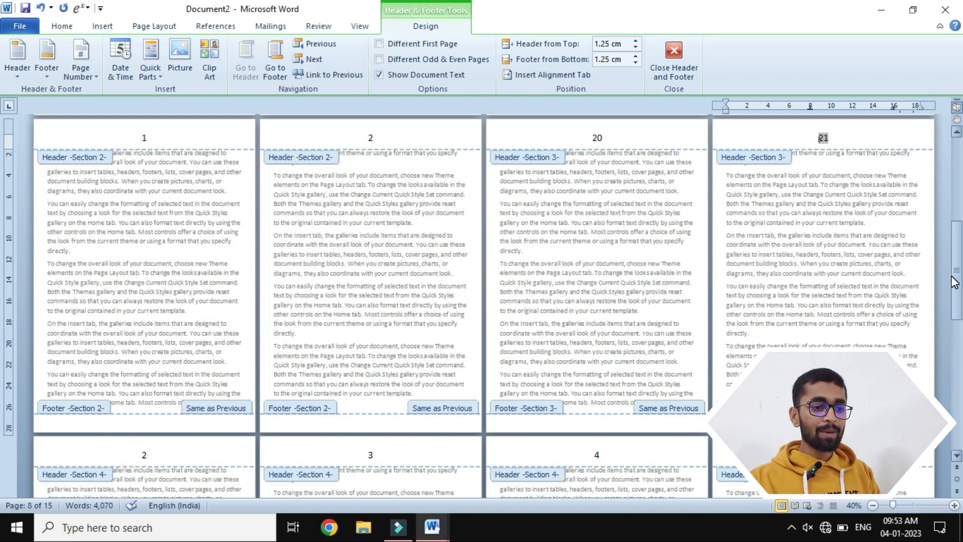
pyautogui.moveTo(958, 289); pyautogui.dragTo(957, 211)
pyautogui.scroll(3, 866, 212)
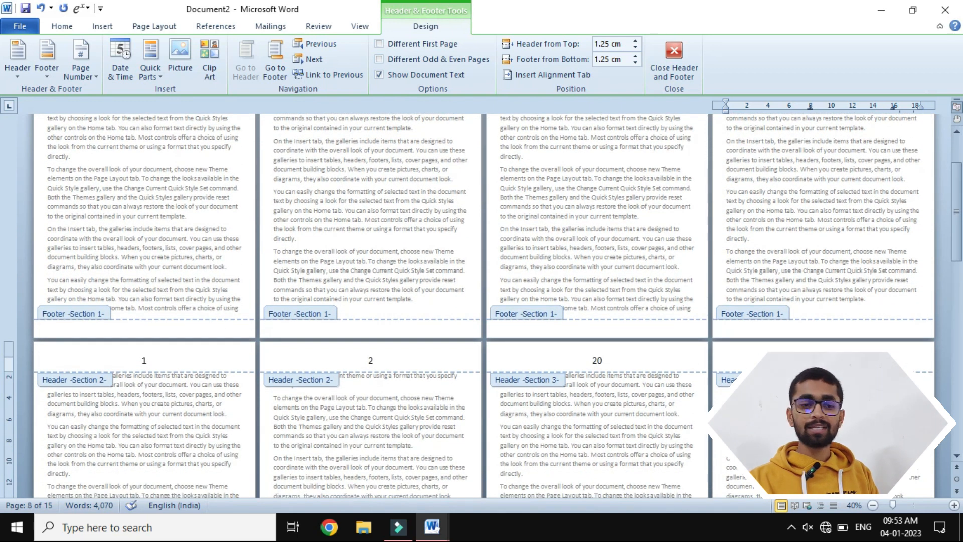
pyautogui.scroll(-2, 676, 371)
pyautogui.scroll(-6, 821, 137)
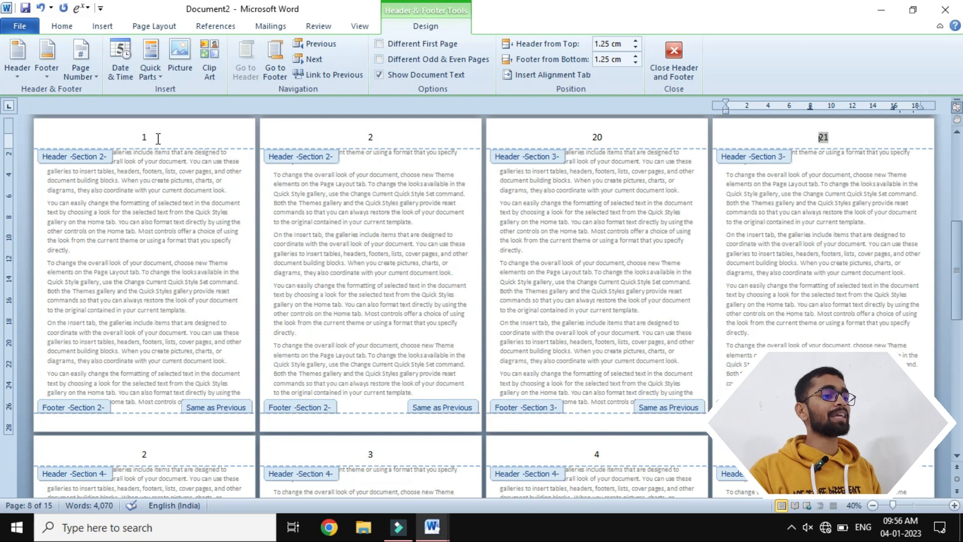
# - Close header editing and turn off Minimize the Ribbon so the full ribbon stays displayed
pyautogui.doubleClick(162, 30)
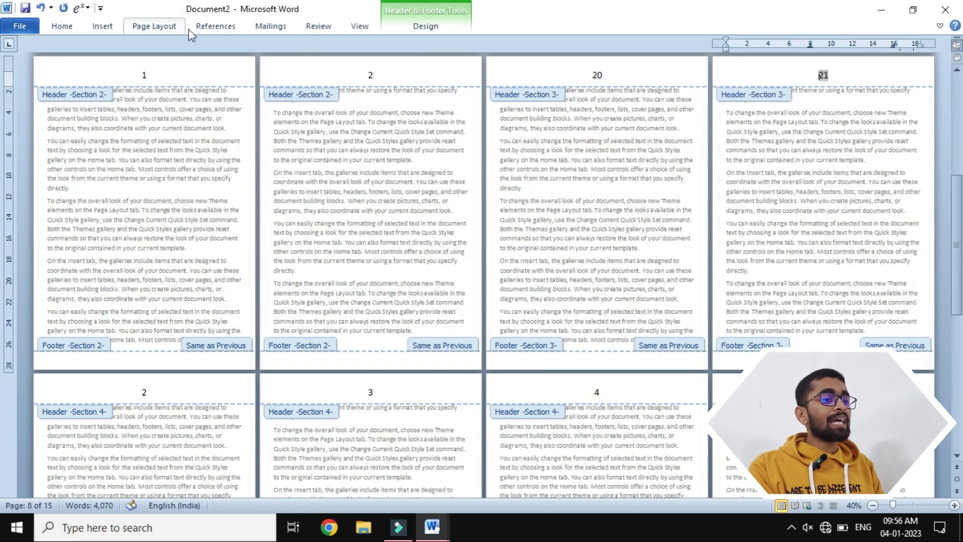
pyautogui.click(443, 34)
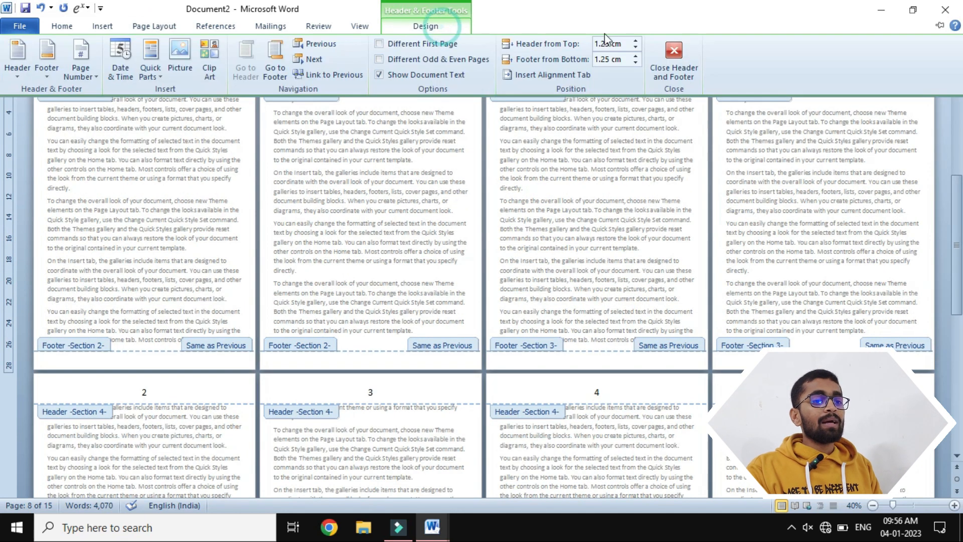
pyautogui.click(668, 64)
pyautogui.click(104, 26)
pyautogui.click(150, 30)
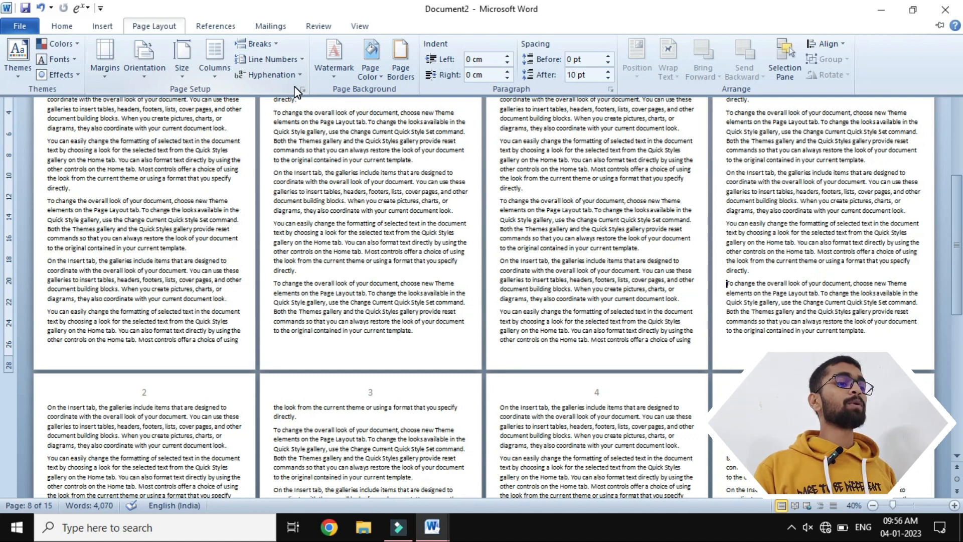
pyautogui.rightClick(260, 86)
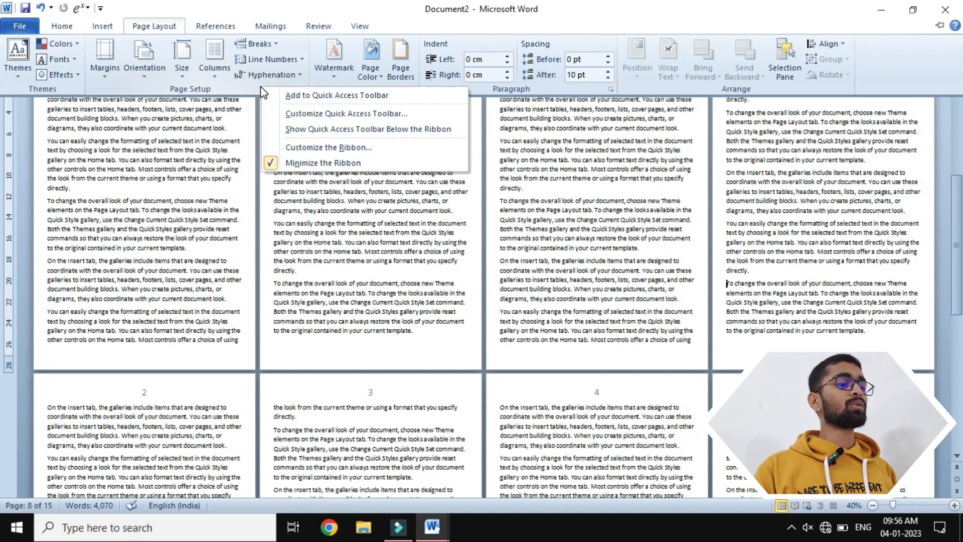
pyautogui.click(273, 163)
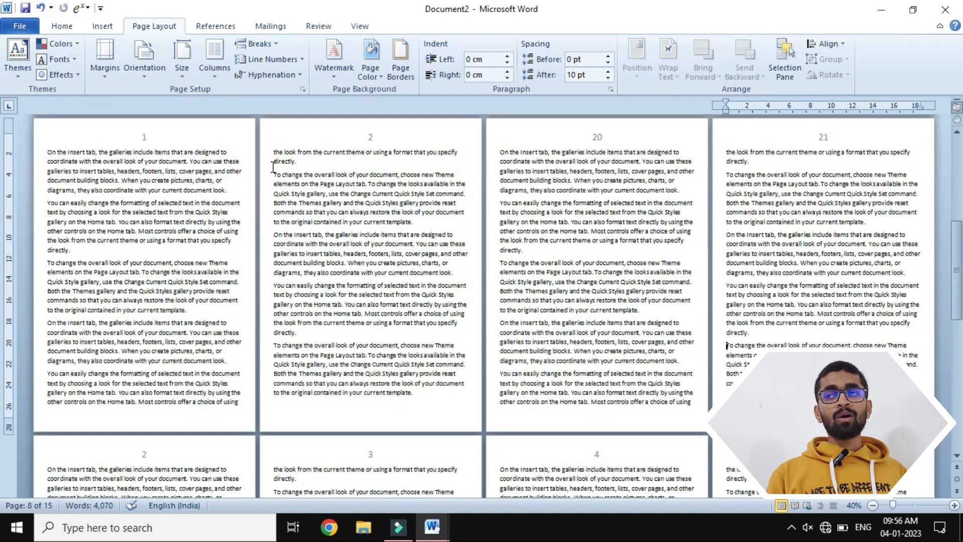